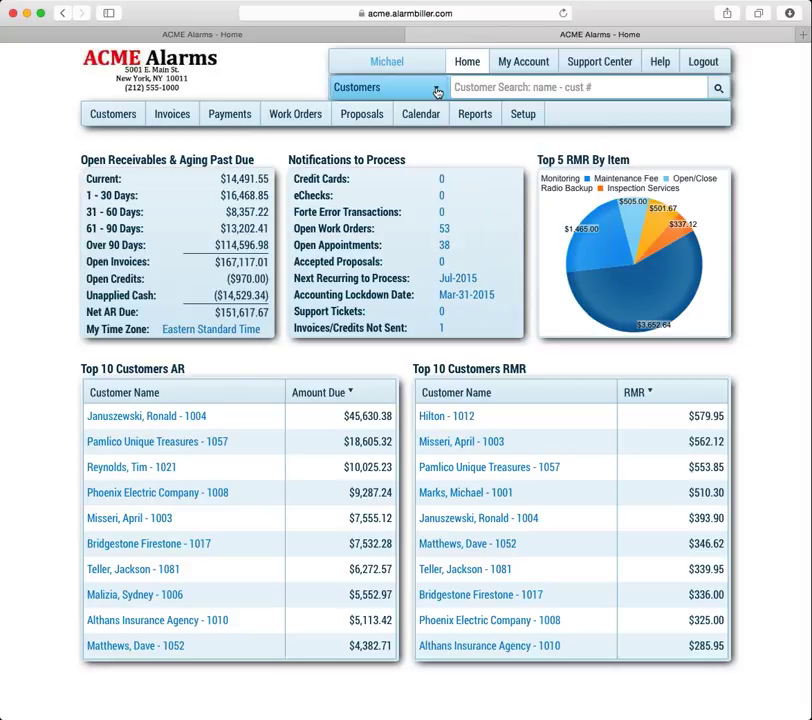
Step: Search the customers by the first letters of the customer's first name and open the matching customer record
left_click(436, 92)
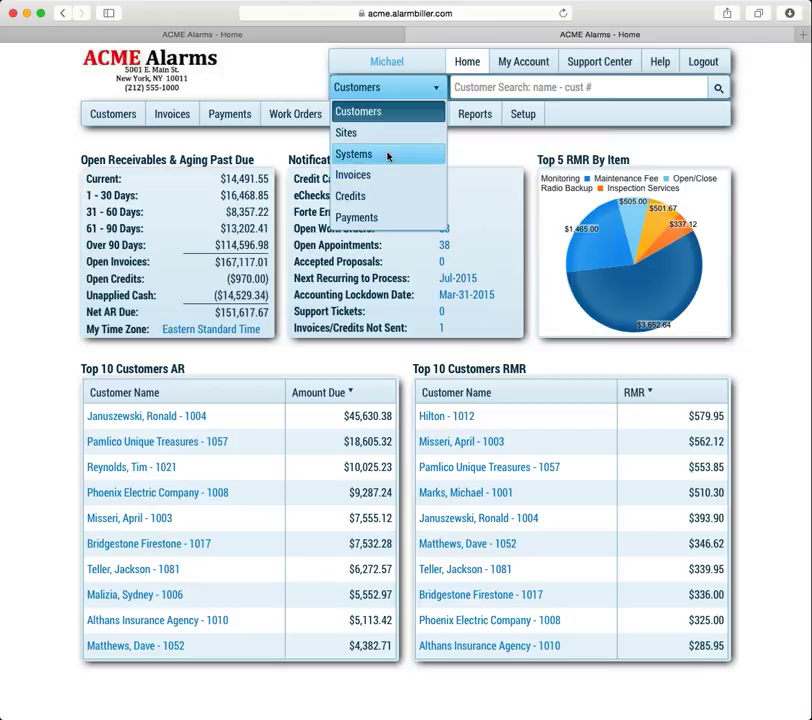
left_click(383, 112)
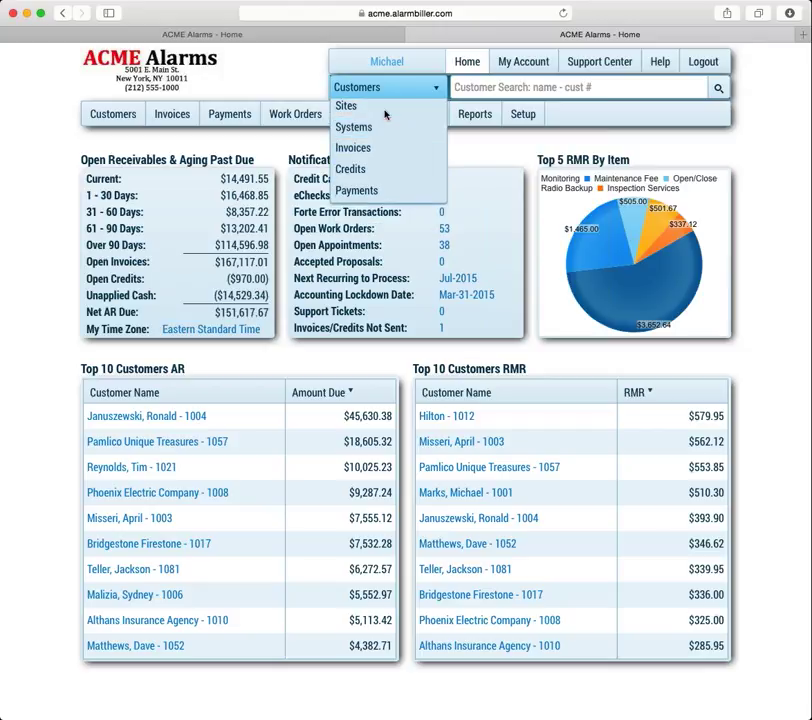
left_click(384, 112)
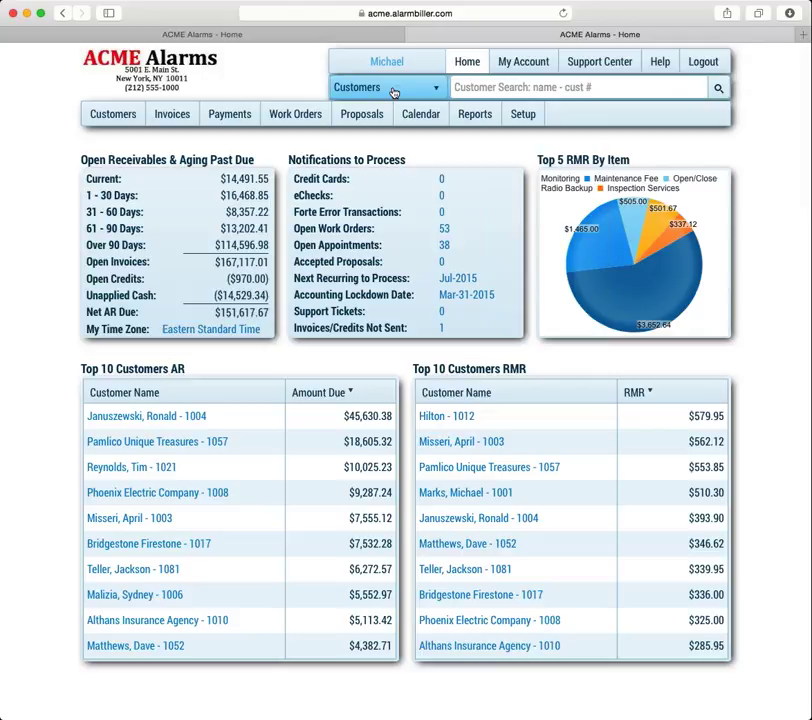
left_click(481, 86)
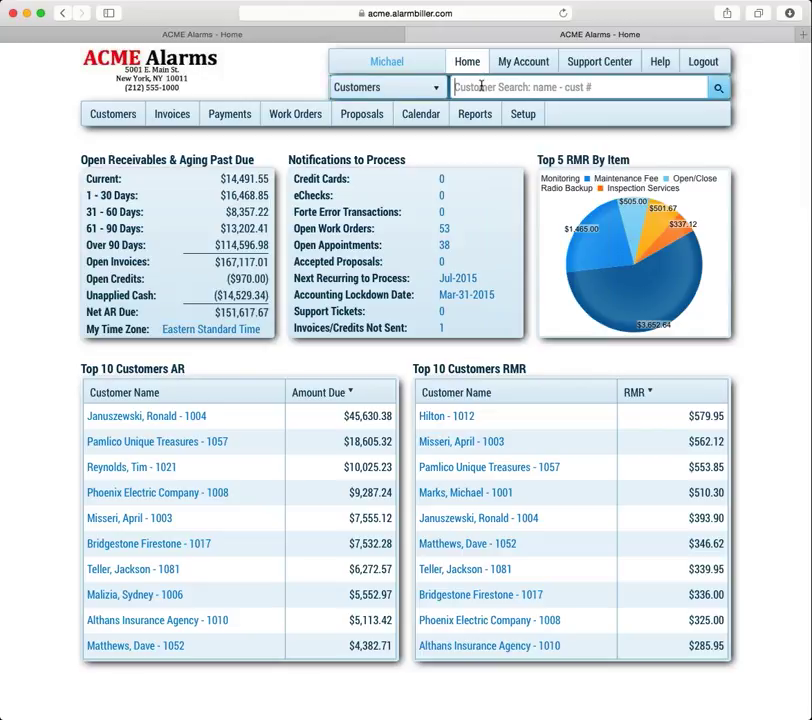
type("mic")
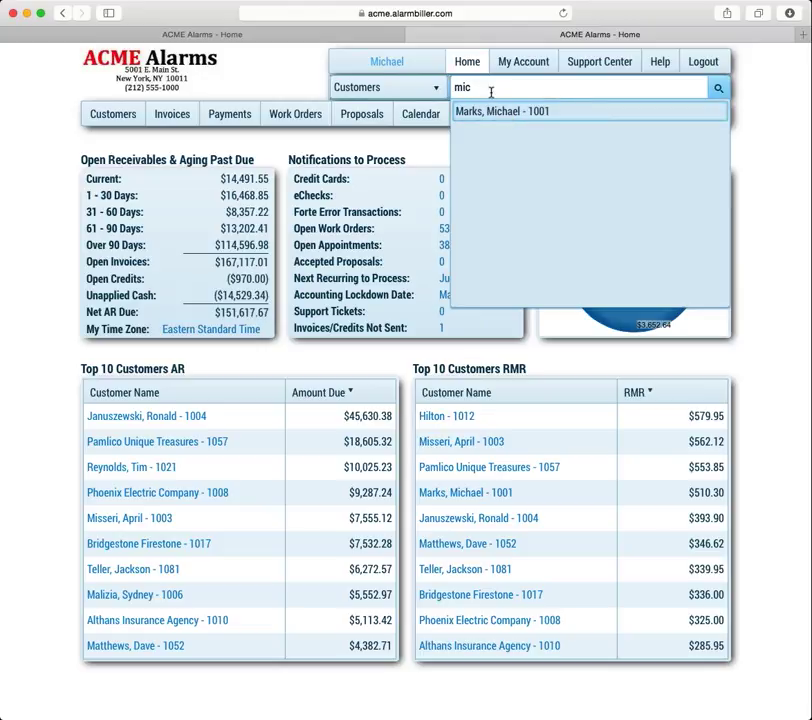
left_click(510, 111)
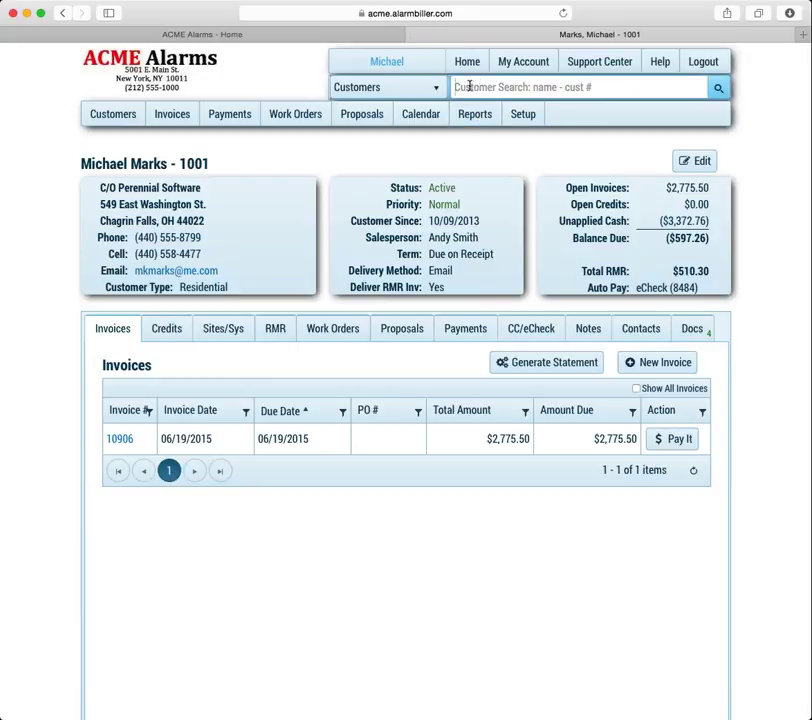
Step: Switch the search category to Invoices, search for invoice 10892 and open it
left_click(437, 90)
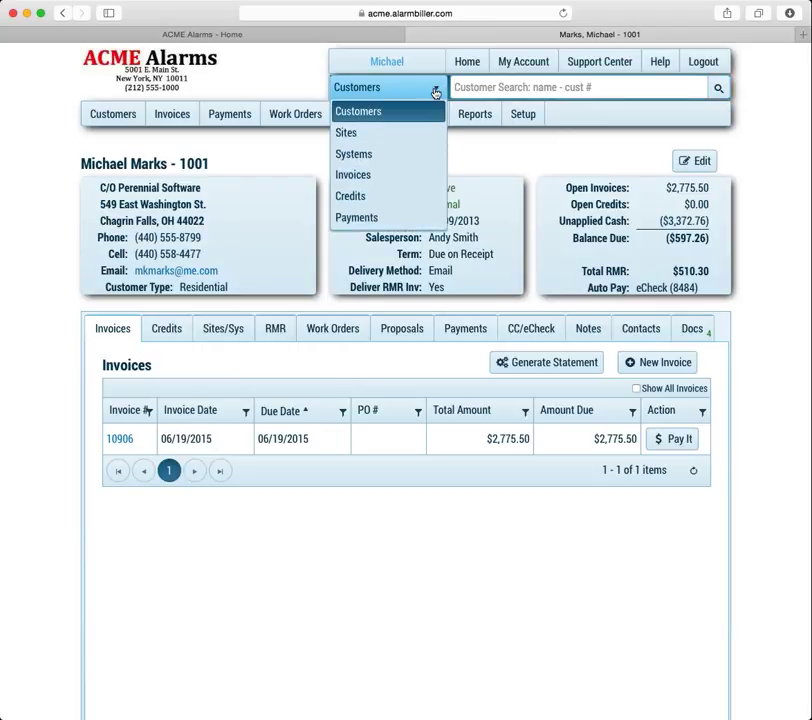
left_click(388, 175)
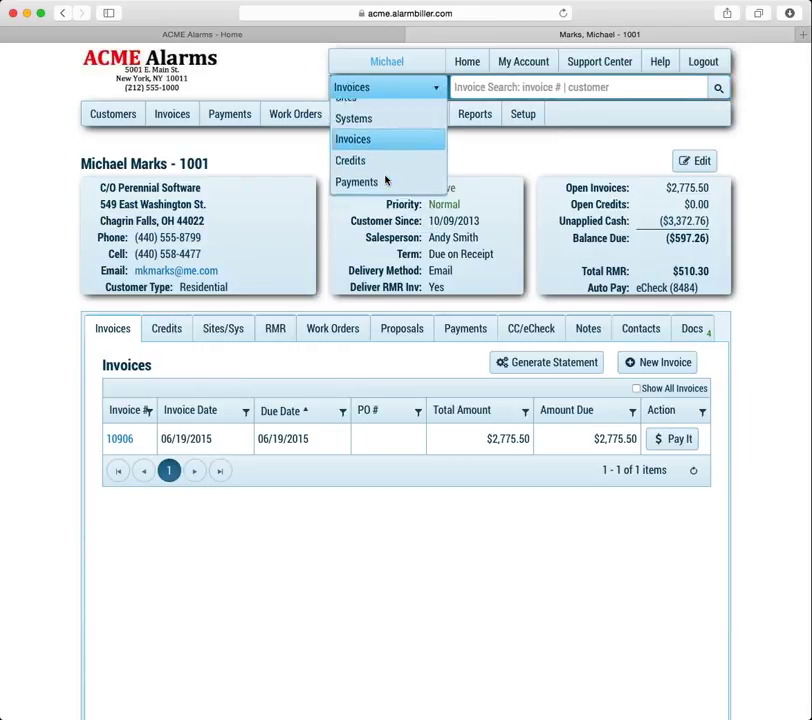
left_click(460, 87)
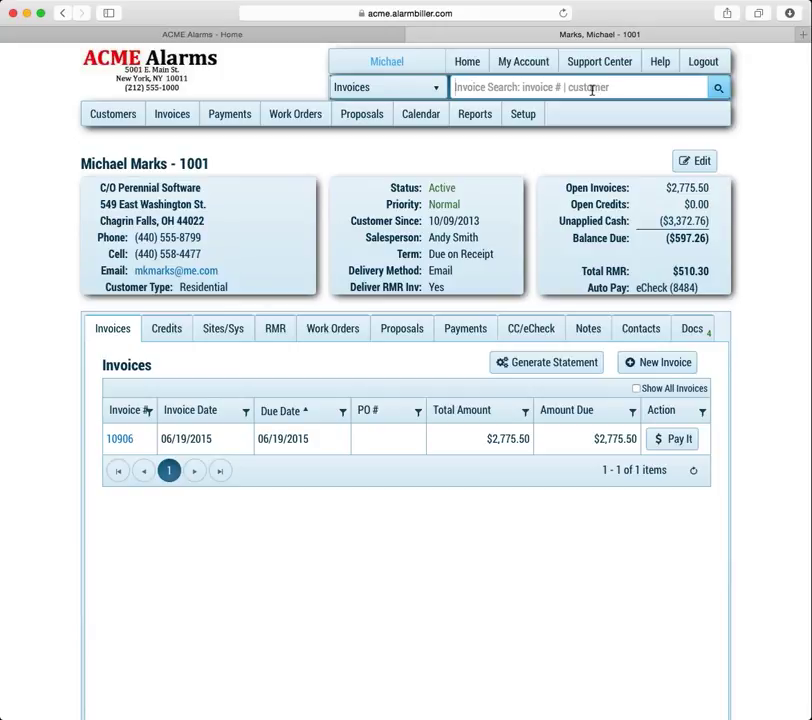
type("1")
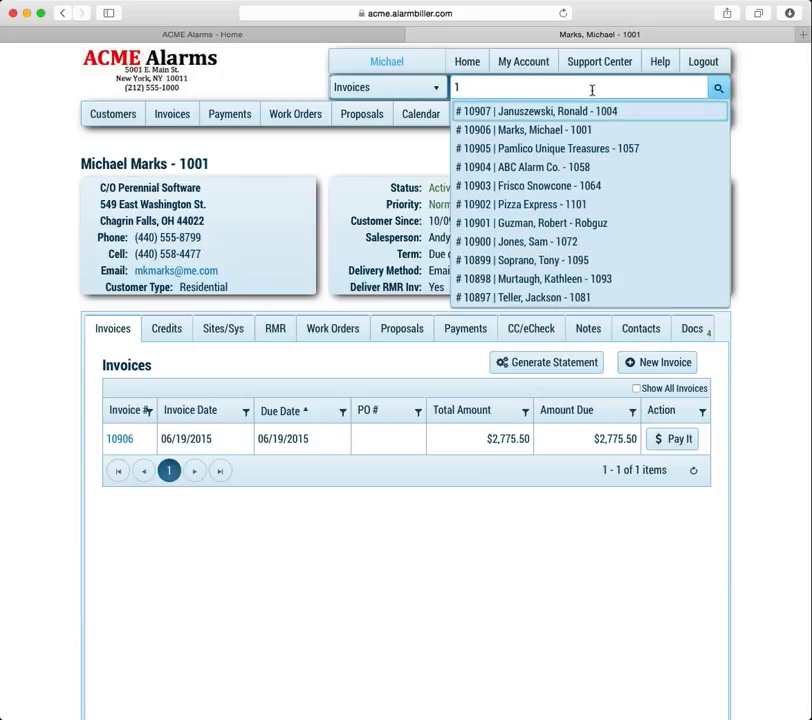
type("08")
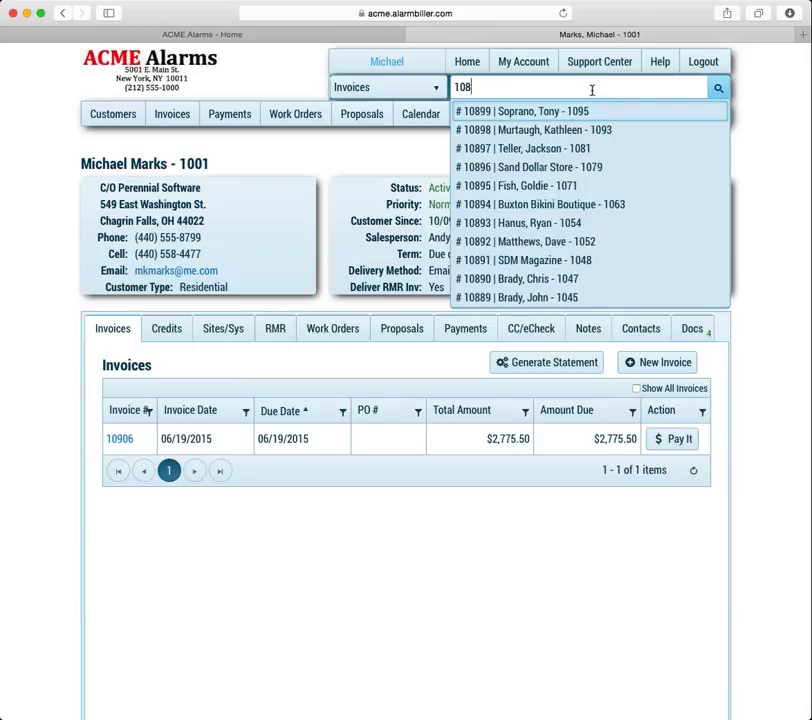
type("9")
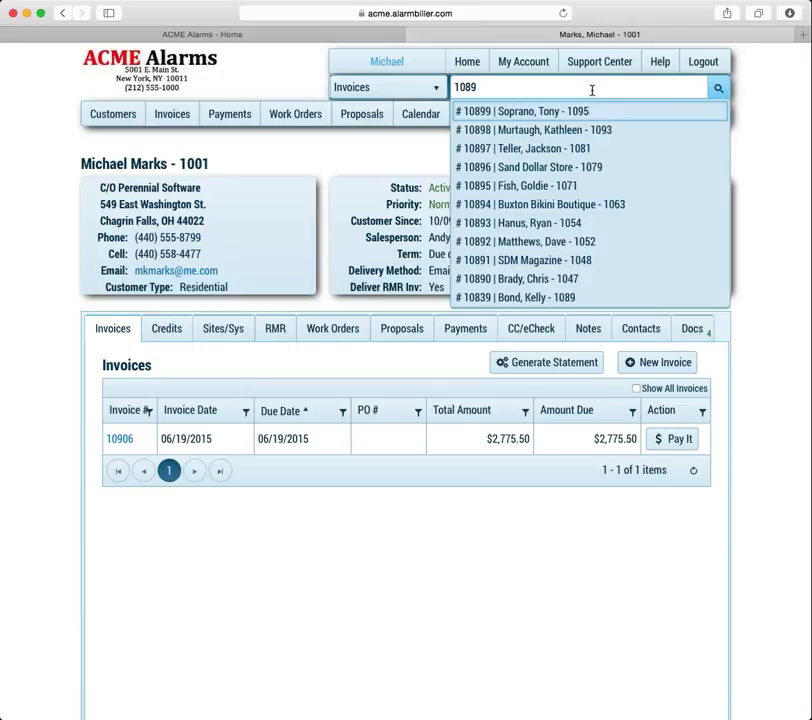
type("2")
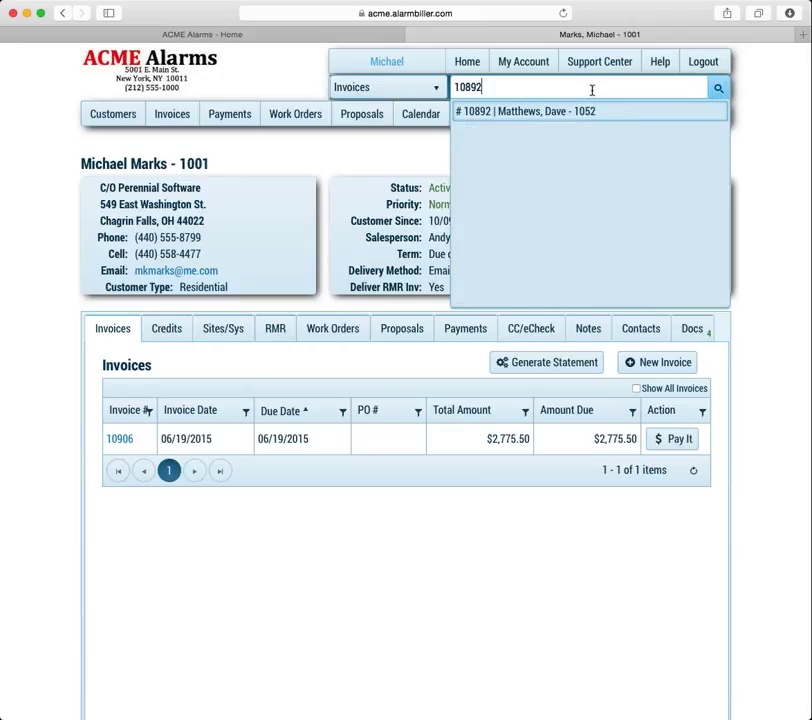
left_click(574, 114)
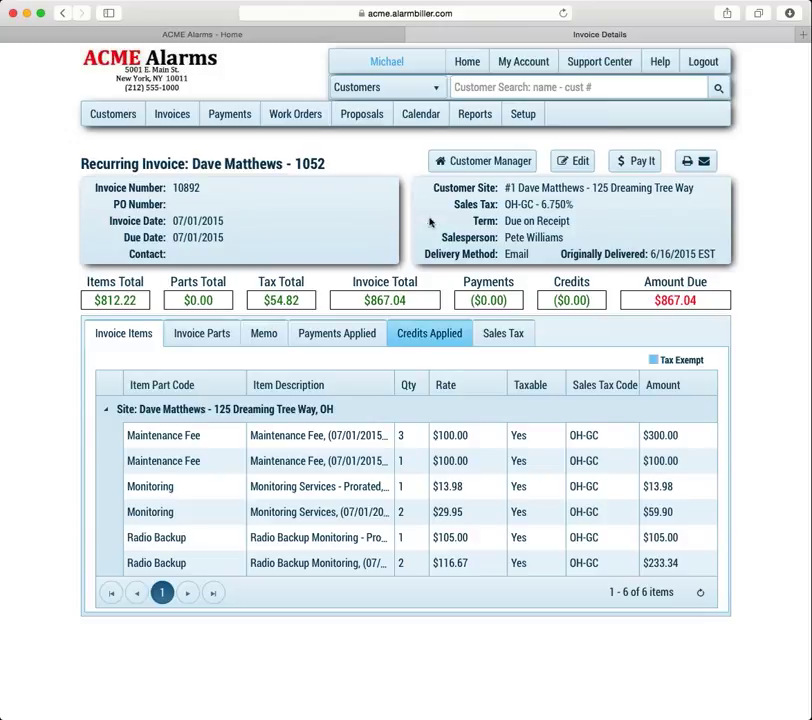
left_click(436, 88)
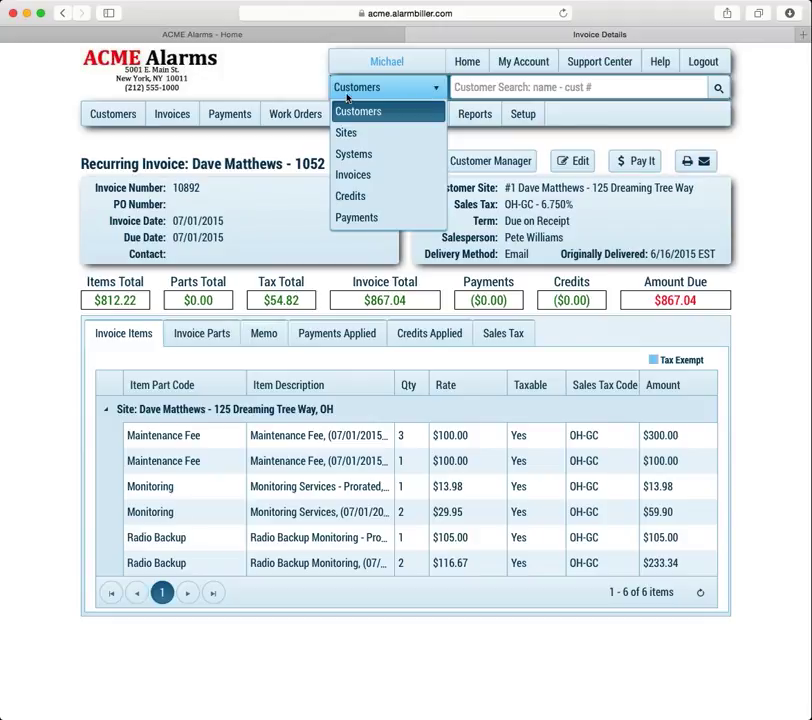
left_click(302, 87)
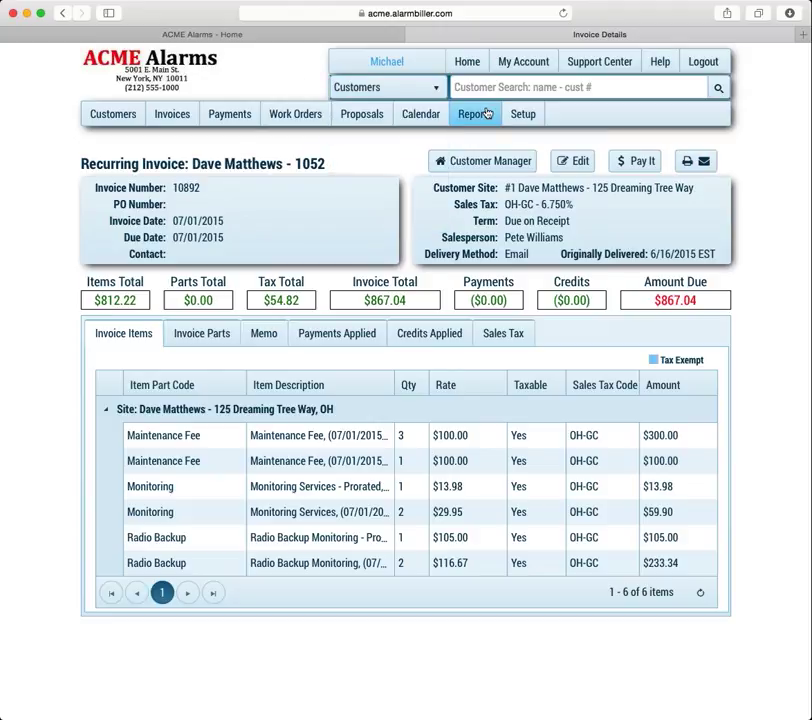
Step: View the parts list in the setup area, and add a new manufacturer named Napco
left_click(527, 115)
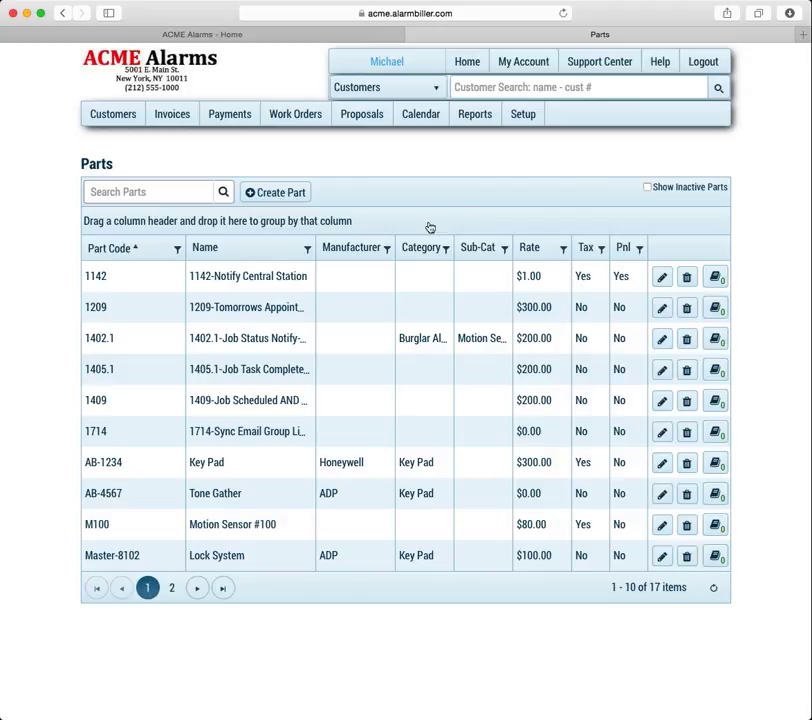
left_click(522, 118)
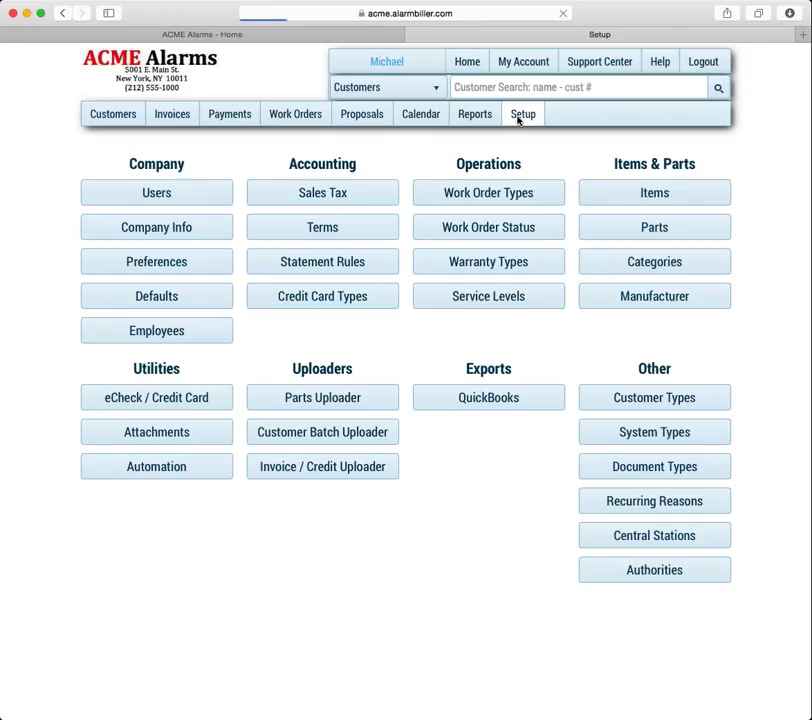
left_click(666, 302)
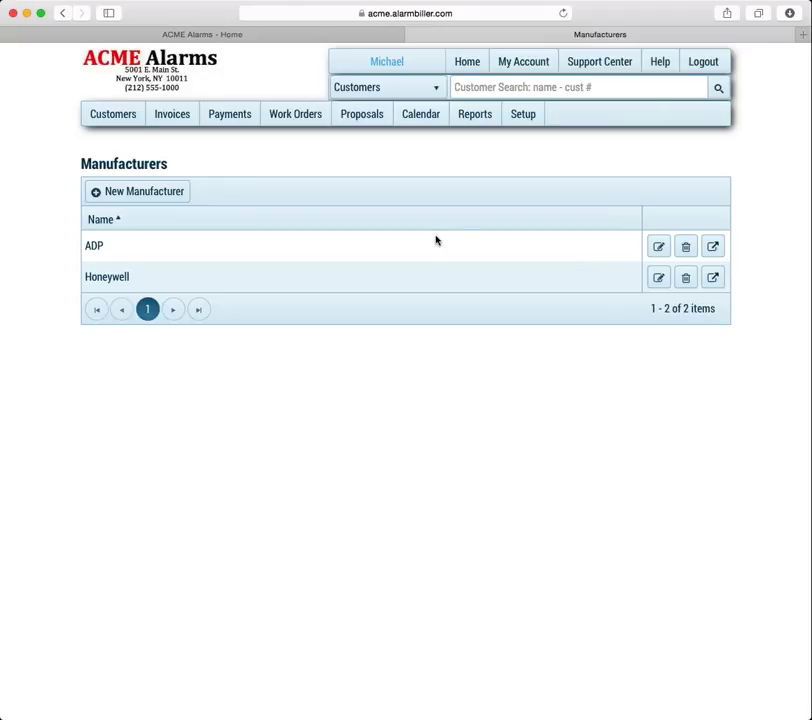
left_click(164, 198)
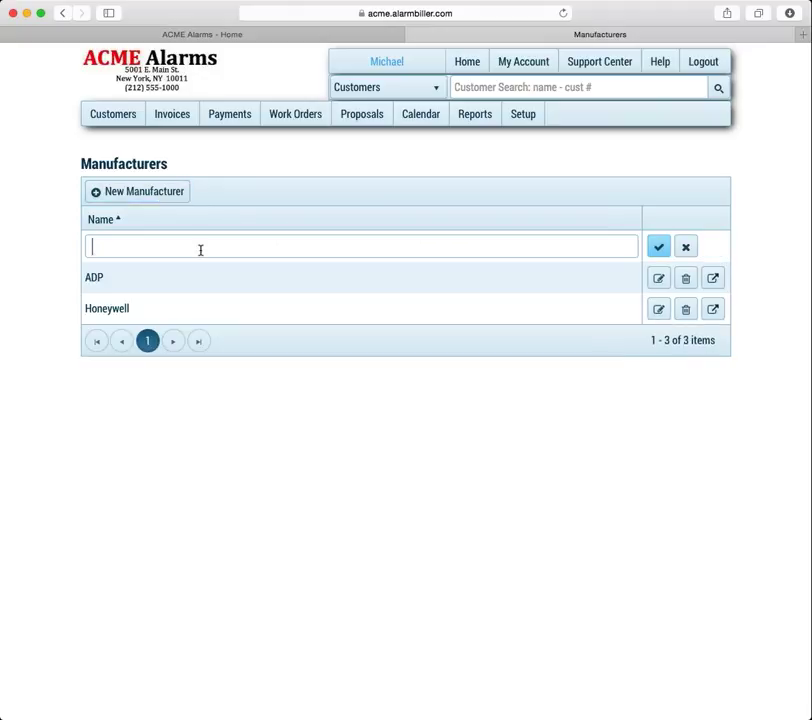
type("Napco")
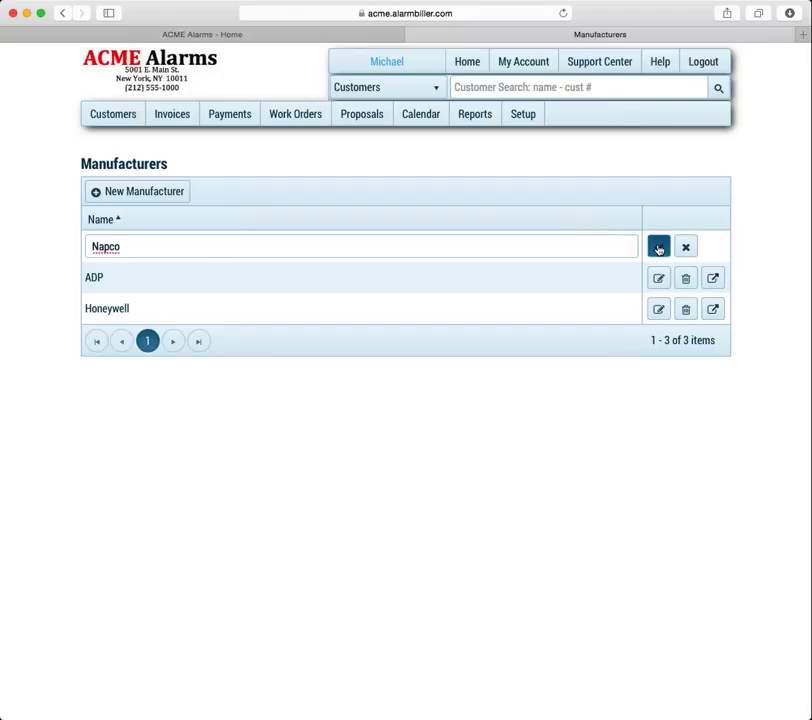
left_click(659, 247)
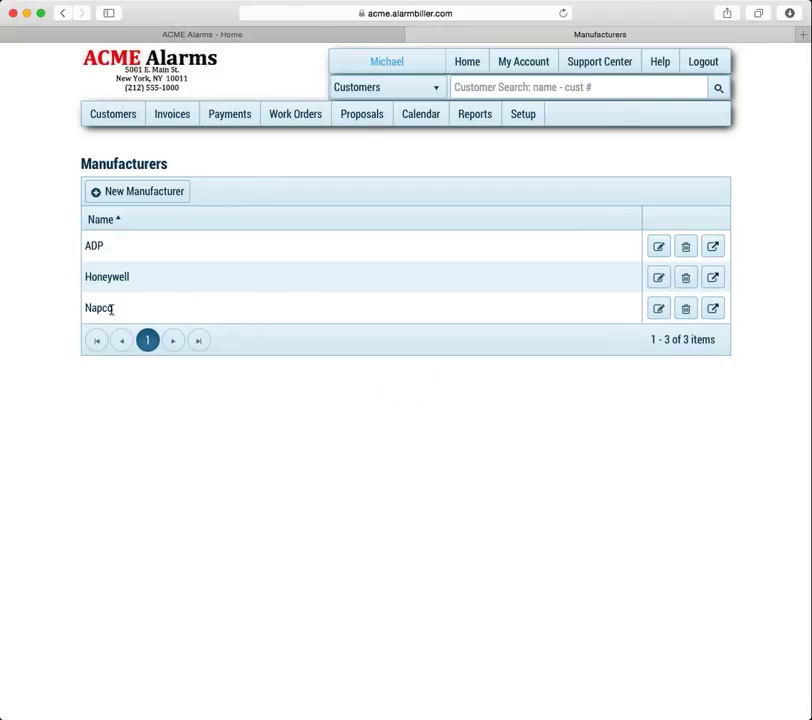
Step: Open the parts categories in the setup area and show the subcategories of Burglar Alarm Equipment
left_click(533, 117)
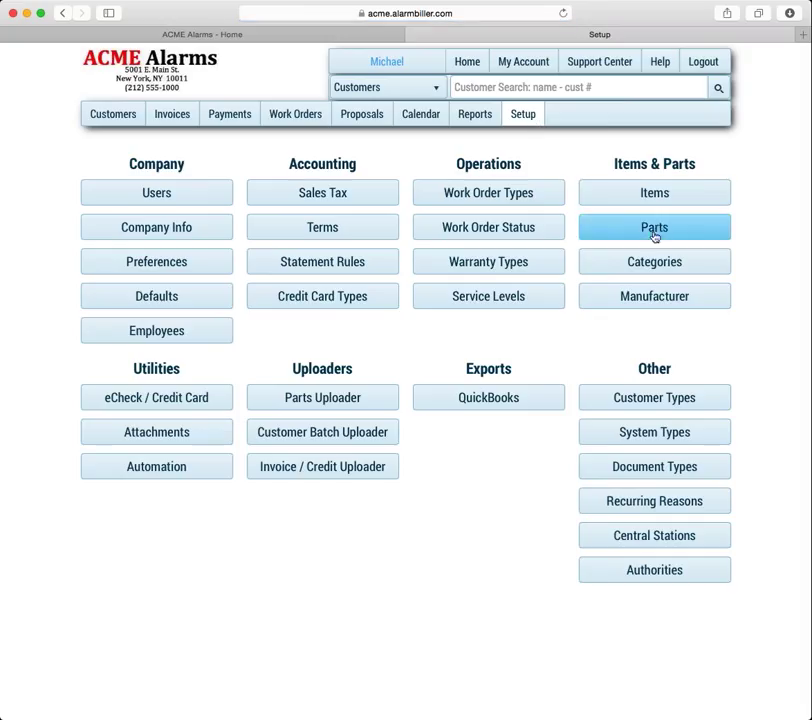
left_click(633, 262)
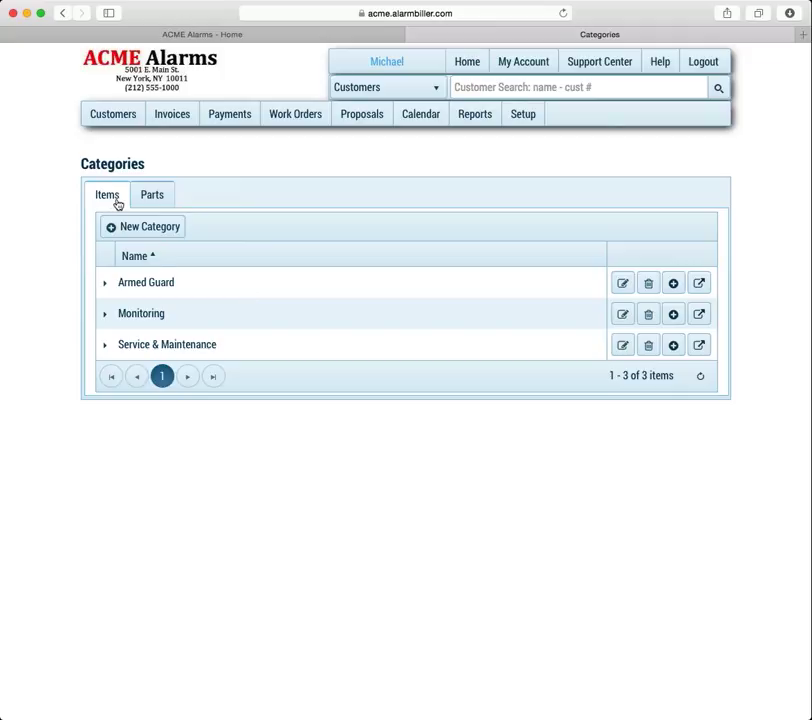
left_click(152, 197)
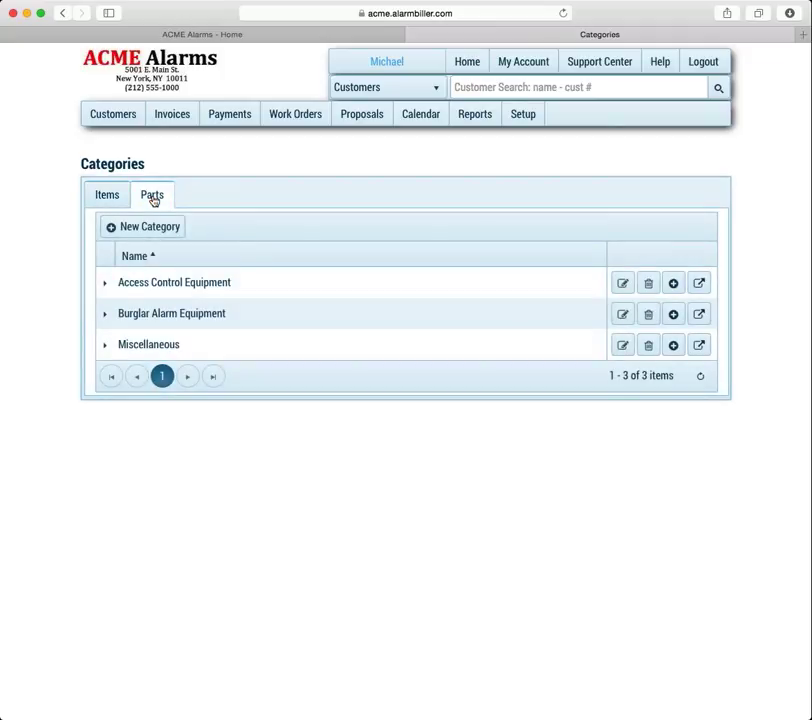
left_click(105, 313)
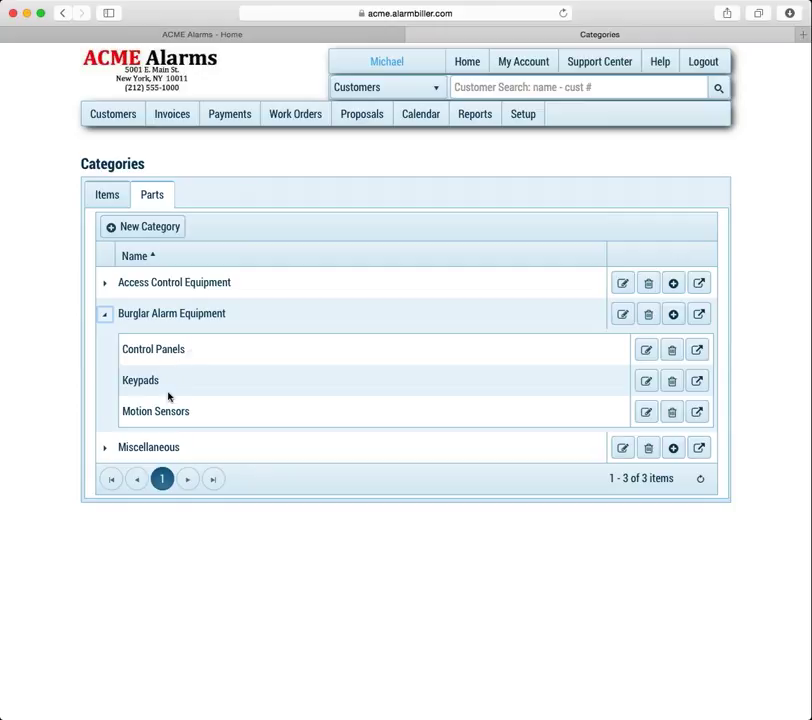
Step: Add the subcategories Door Strikes and Card Readers under the Access Control Equipment parts category
left_click(106, 284)
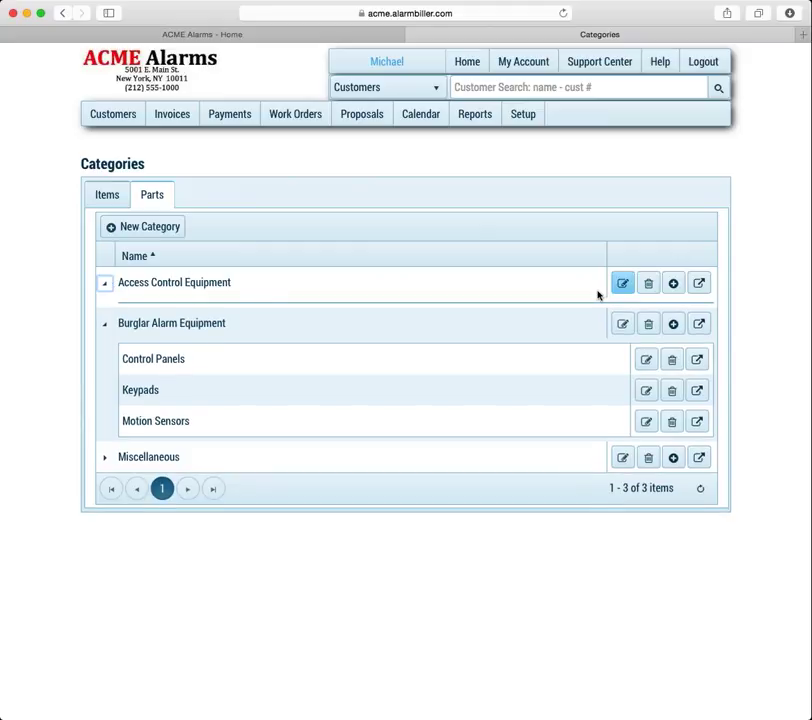
left_click(674, 285)
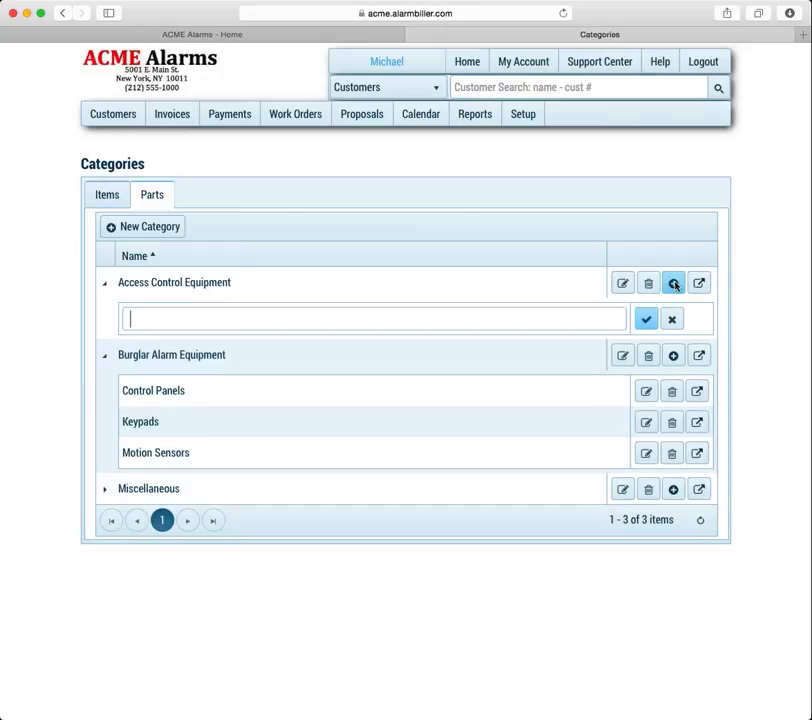
type("Door Strikes")
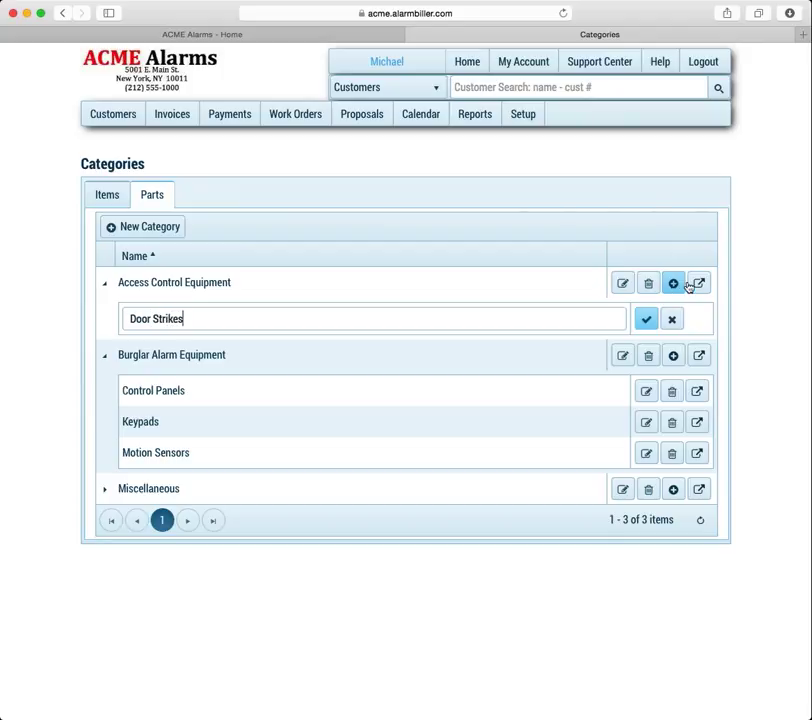
left_click(646, 320)
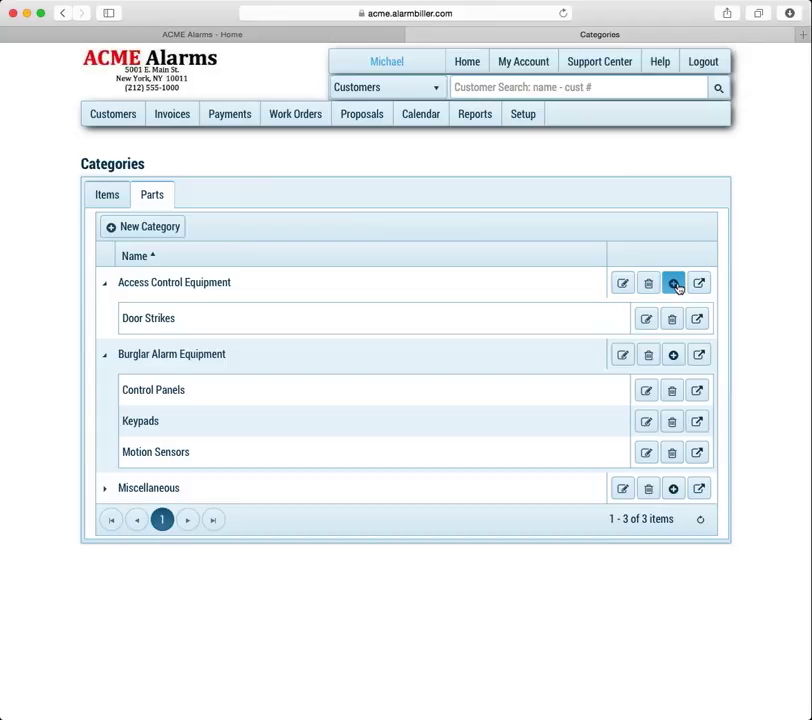
left_click(674, 284)
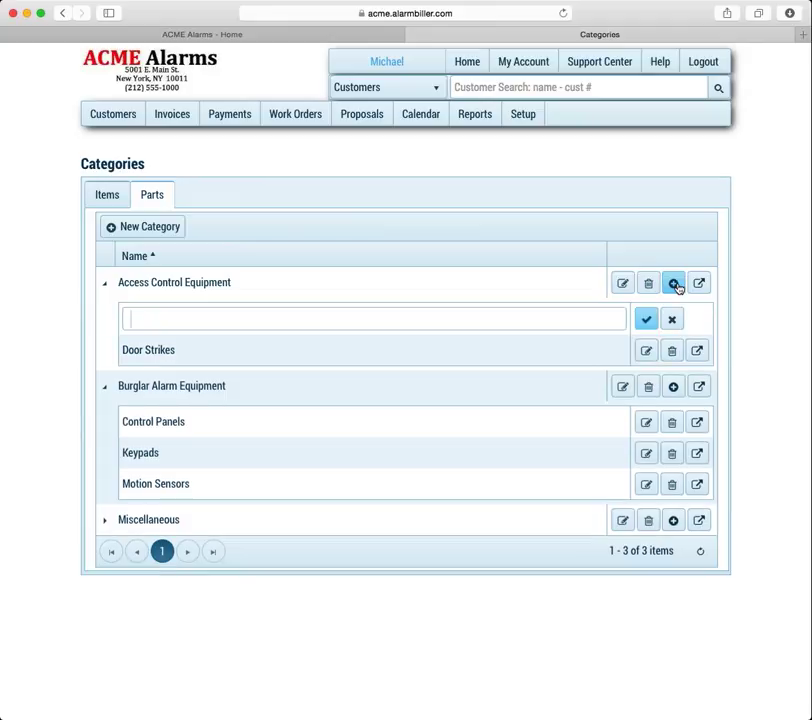
type("Card Readers")
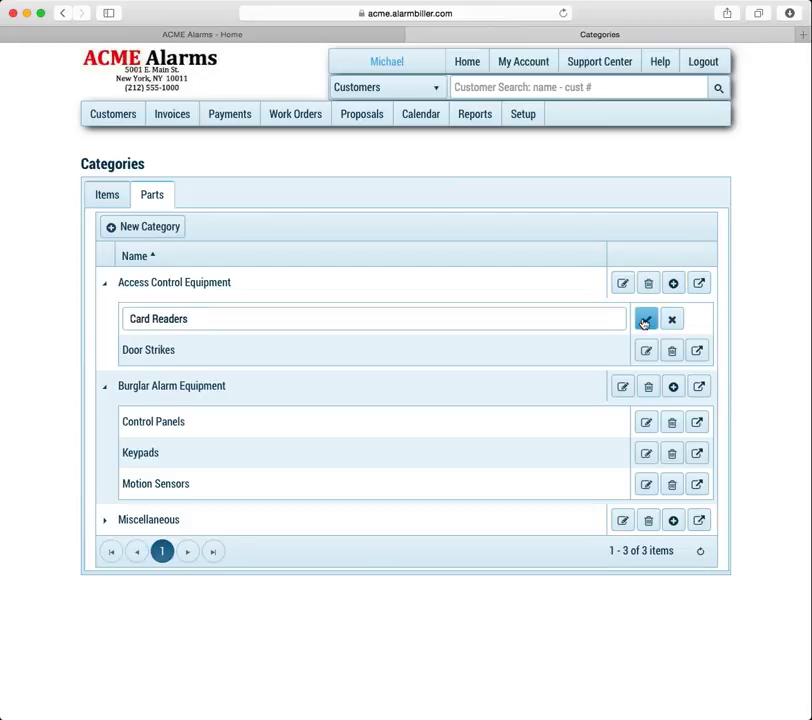
left_click(644, 320)
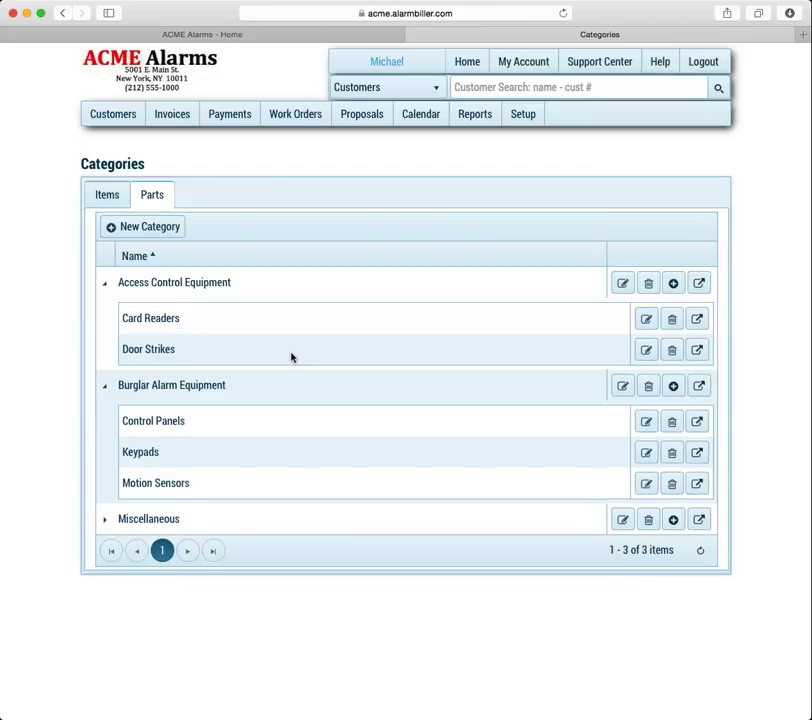
Step: In the parts setup, assign part M100 the manufacturer Napco, category Burglar Alarm Equipment and sub-category Motion Sensors, and update it
left_click(527, 115)
left_click(632, 229)
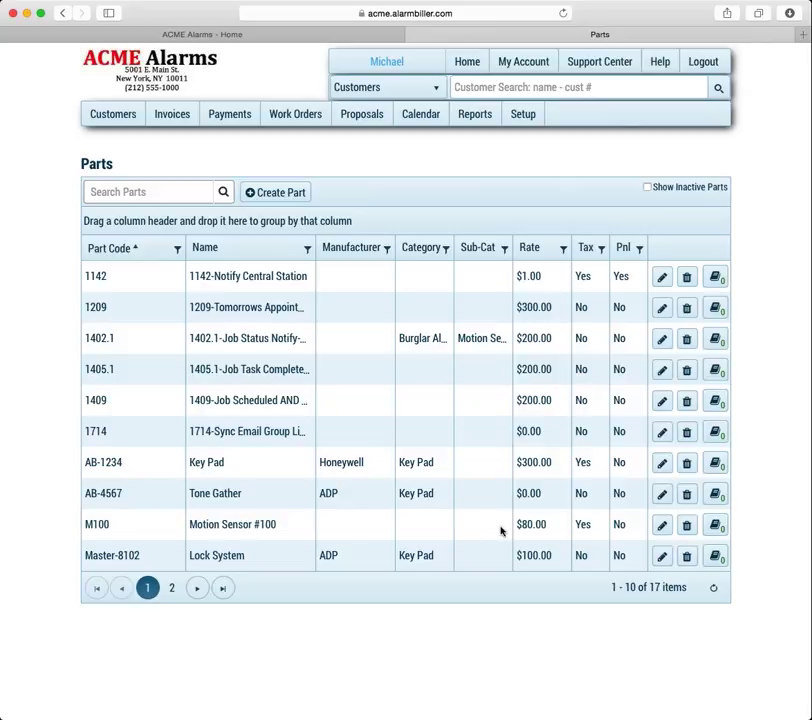
left_click(662, 525)
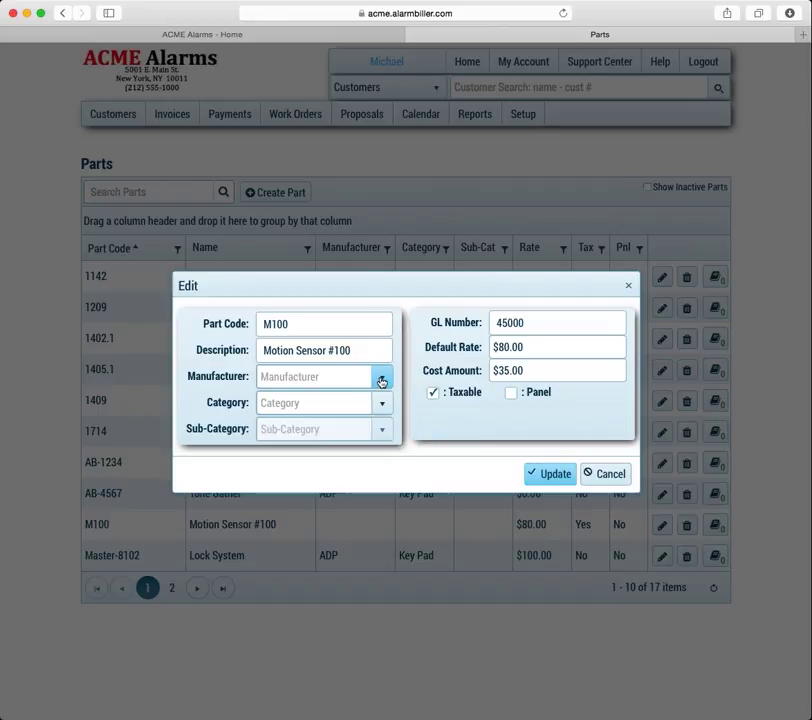
left_click(381, 381)
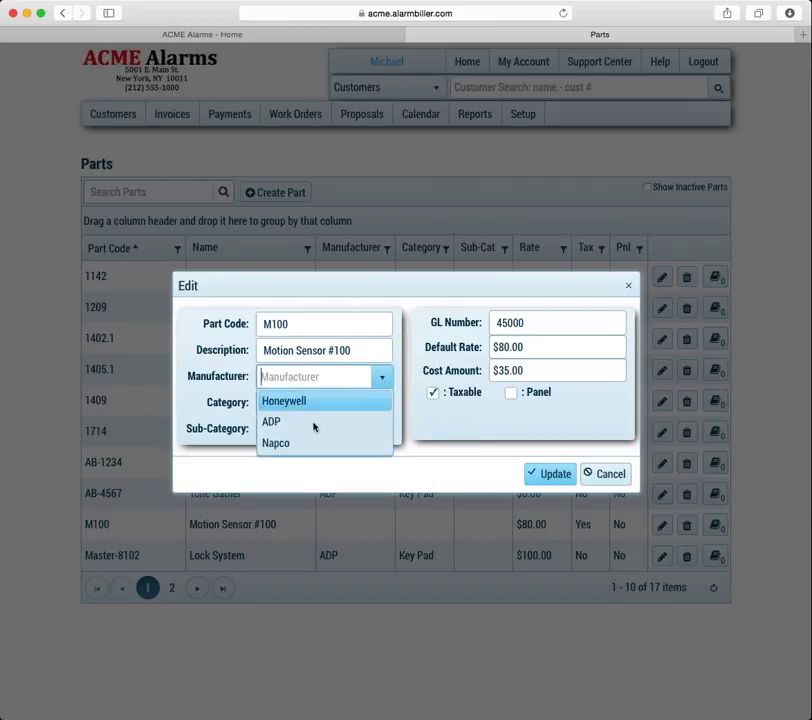
left_click(290, 444)
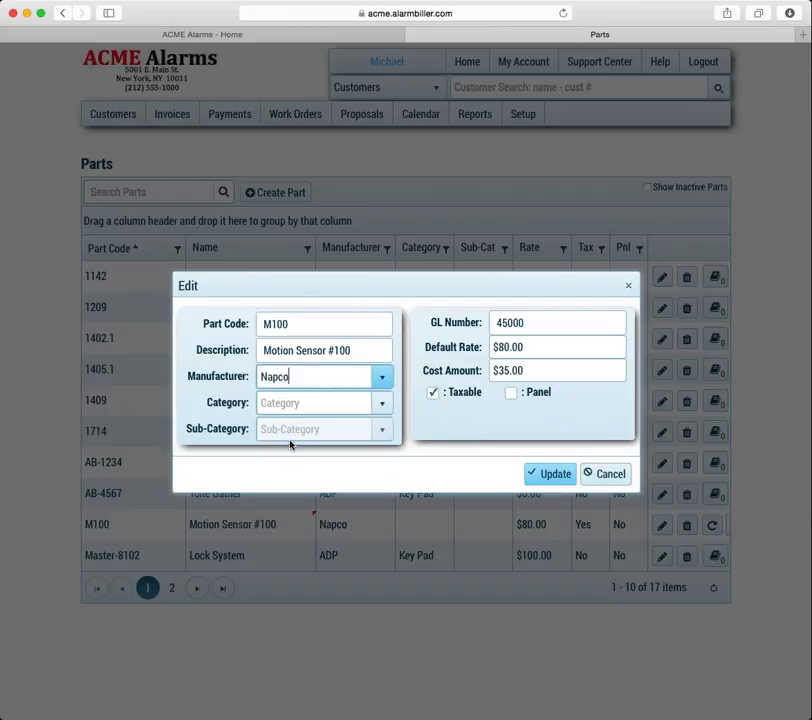
left_click(380, 406)
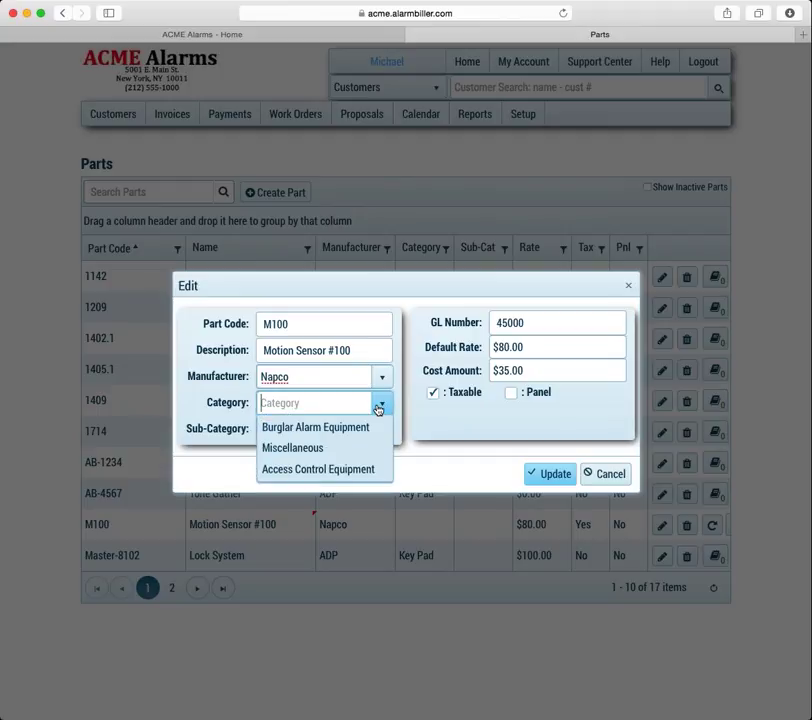
left_click(348, 429)
left_click(381, 430)
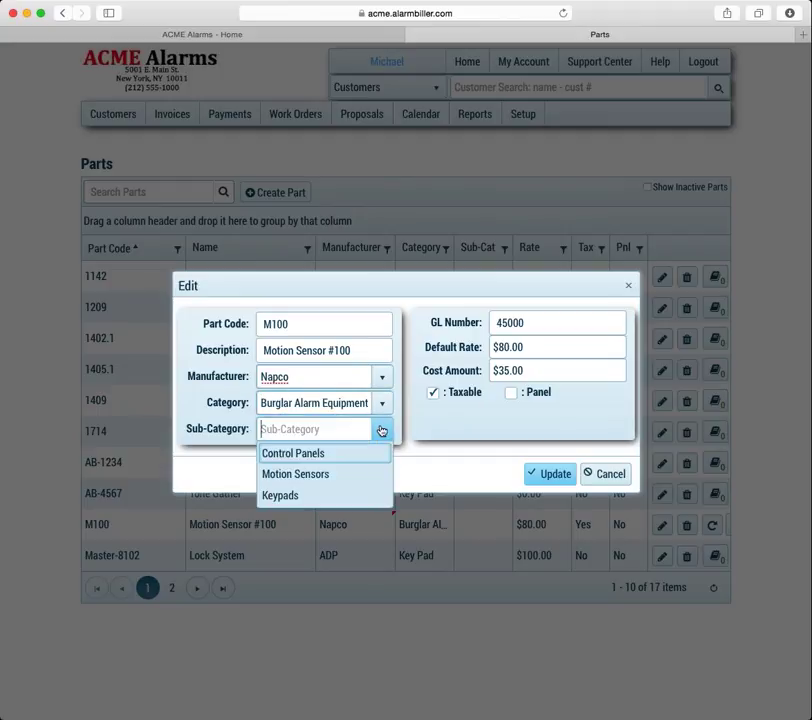
left_click(330, 476)
left_click(549, 475)
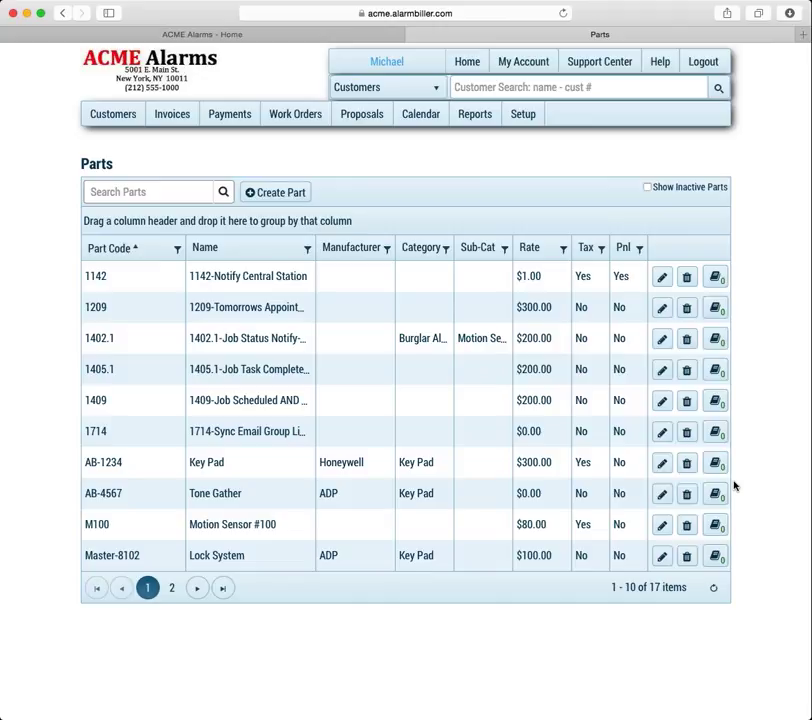
Step: View the documents window of part Master-8102 and close it
left_click(718, 557)
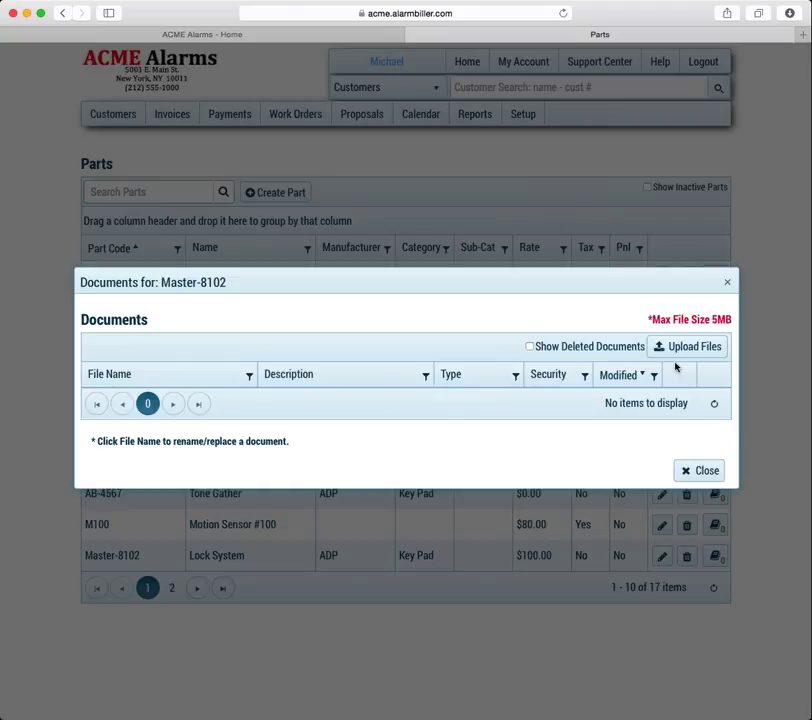
left_click(727, 282)
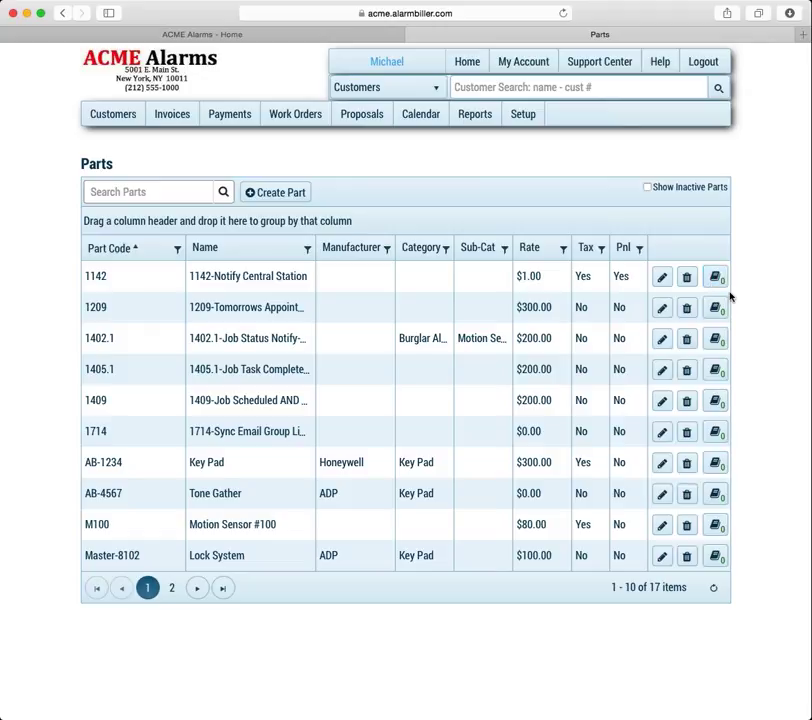
Step: Search for the customer by partial first name, open the customer record and show its documents
left_click(562, 87)
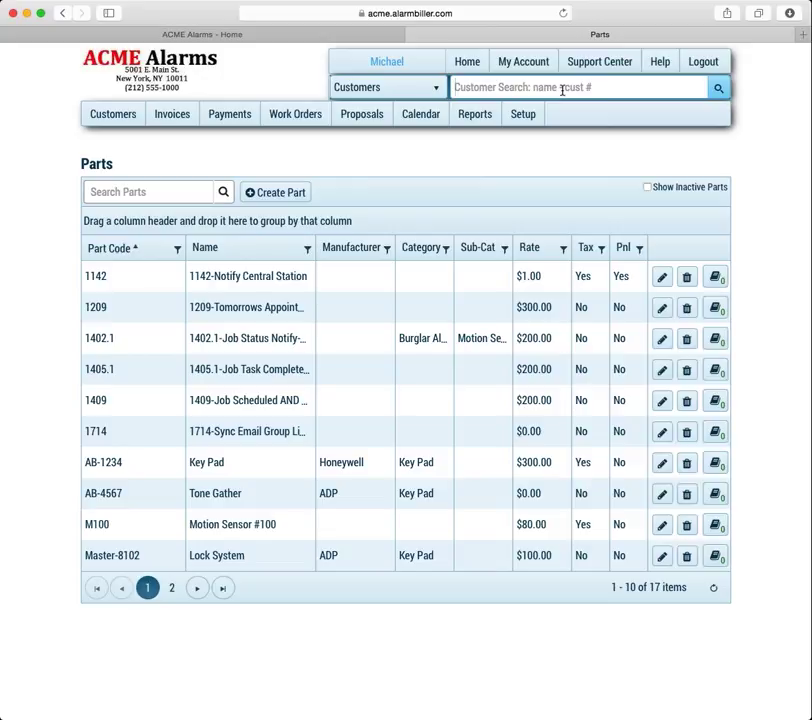
type("micha")
key("Return")
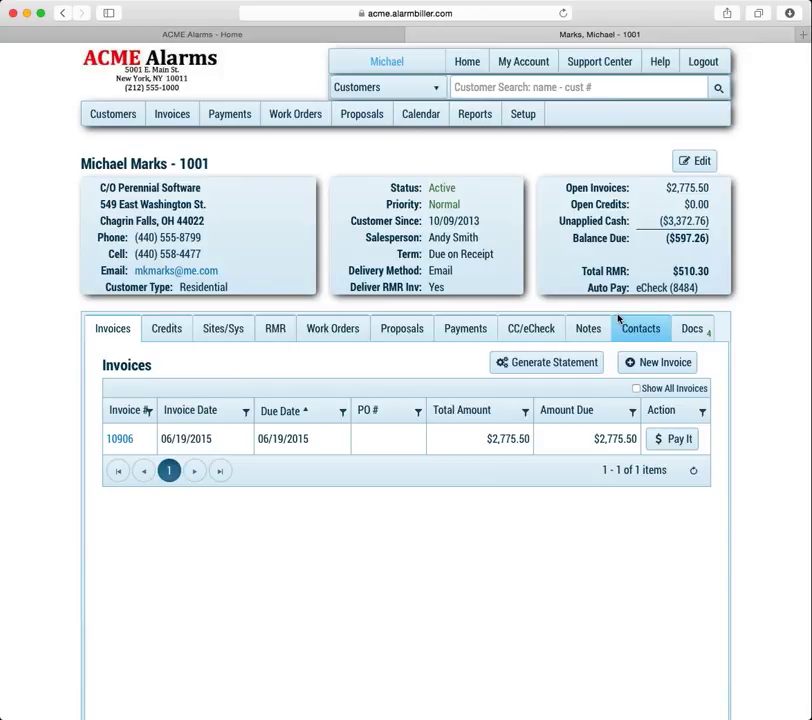
left_click(705, 338)
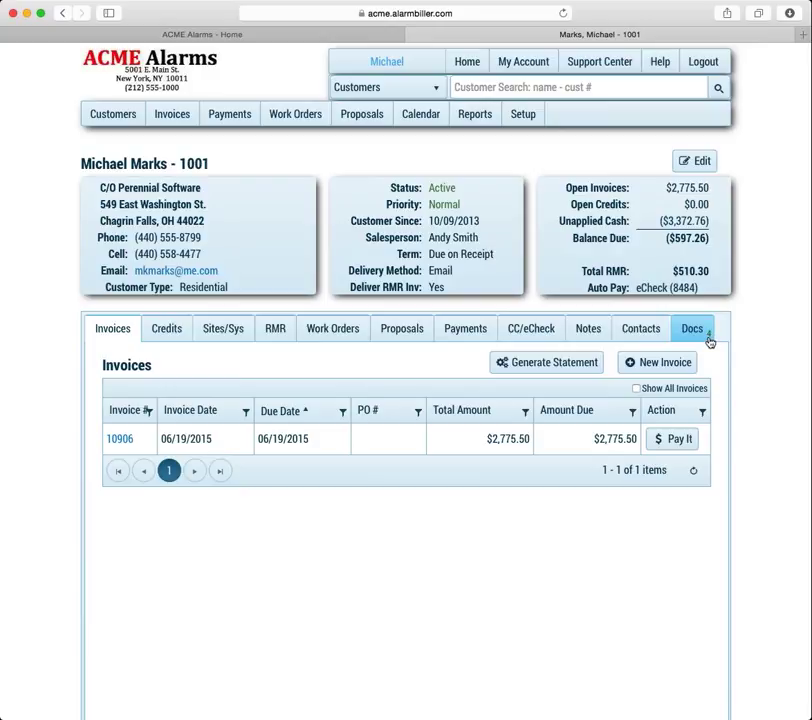
left_click(697, 331)
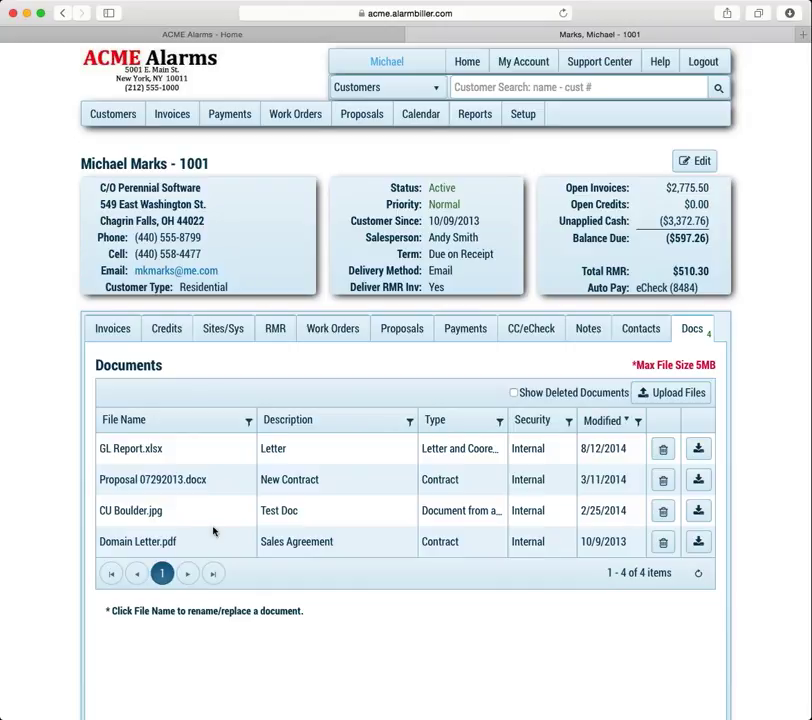
Step: Upload Cavs 2015 Playoffs.xlsx to the customer's documents and give it the description "Description"
left_click(672, 397)
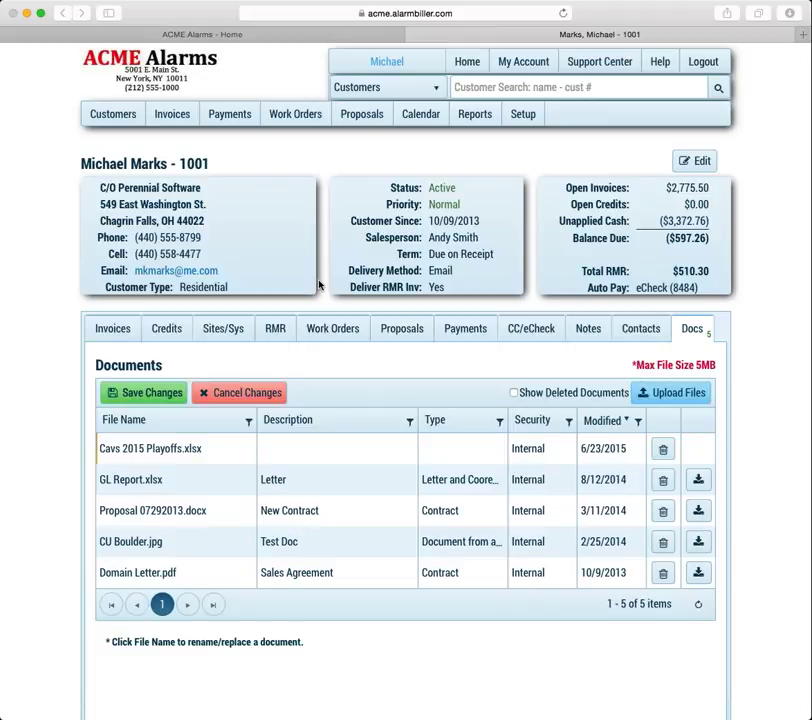
left_click(316, 445)
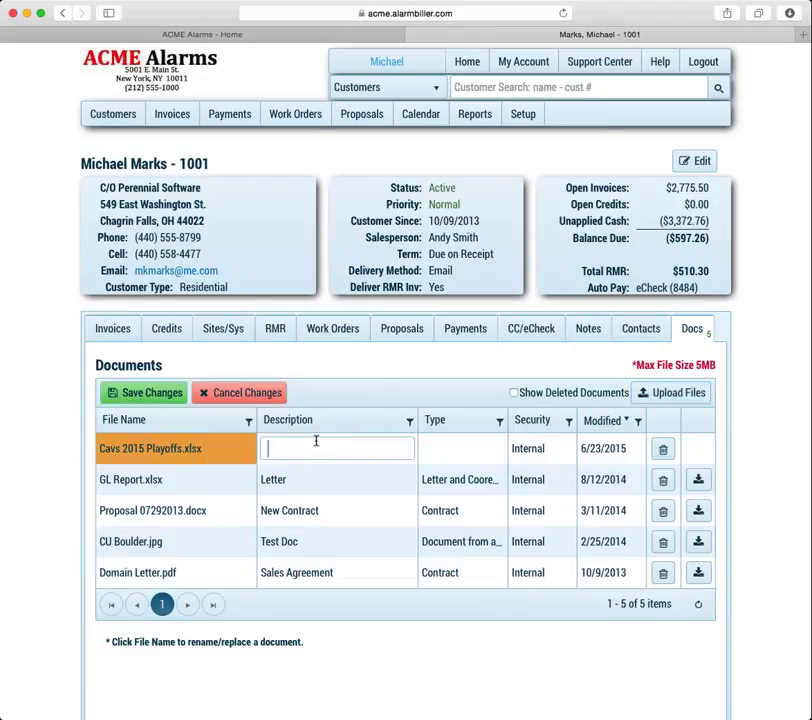
type("Description")
key("Tab")
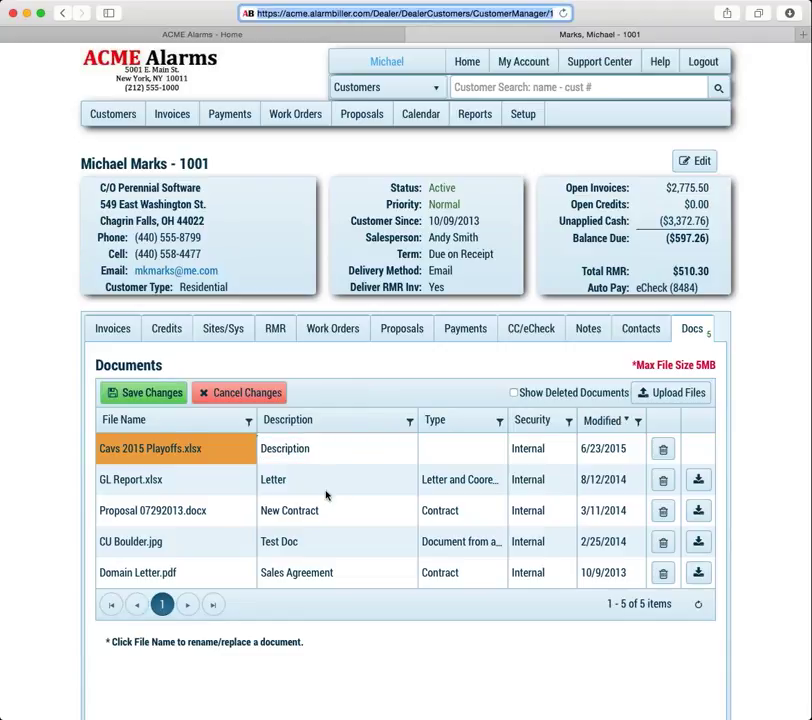
Step: Set the Cavs 2015 Playoffs.xlsx document's type to Other and its security to Customer, and save the changes
left_click(462, 440)
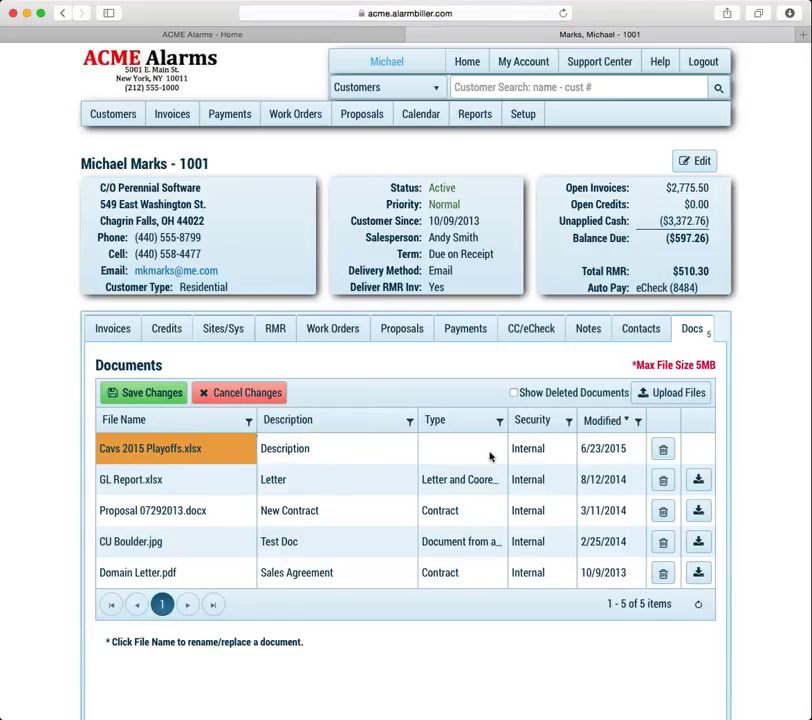
left_click(491, 455)
left_click(493, 451)
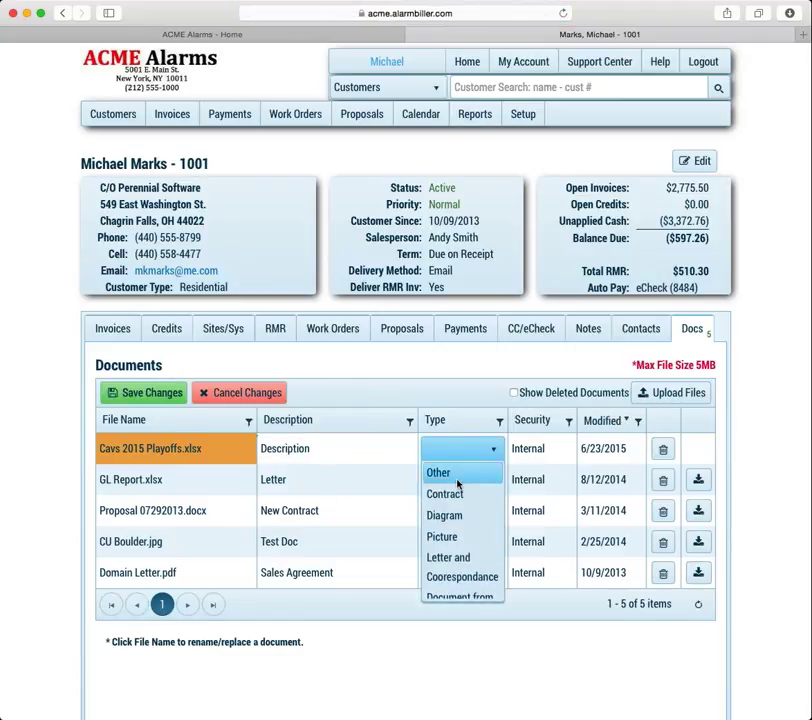
left_click(456, 481)
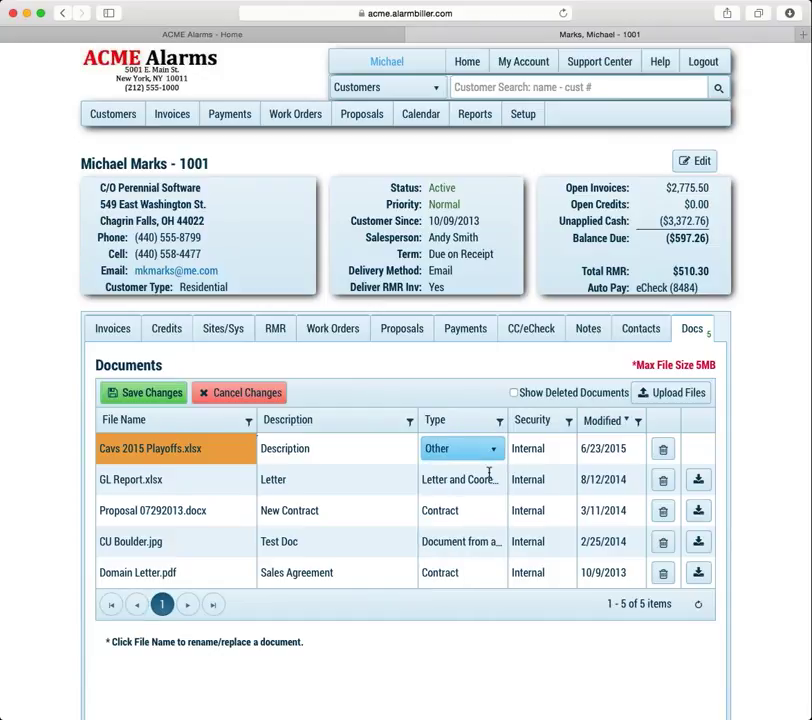
left_click(567, 455)
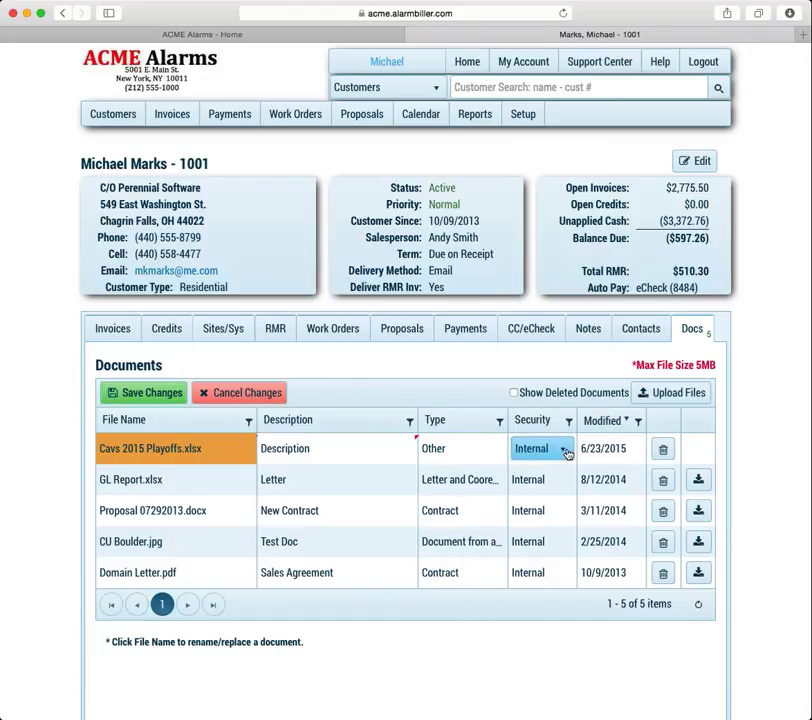
left_click(566, 454)
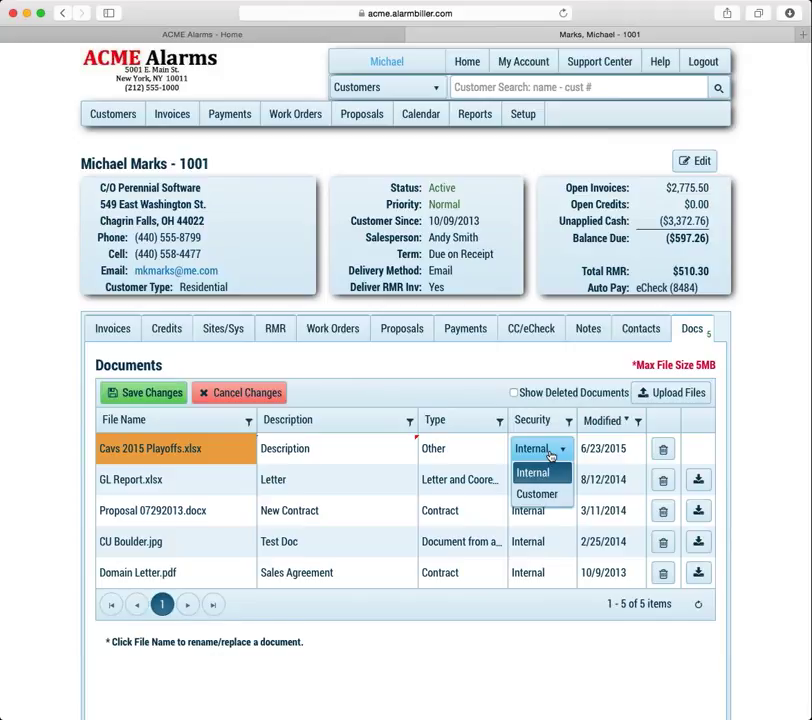
left_click(549, 496)
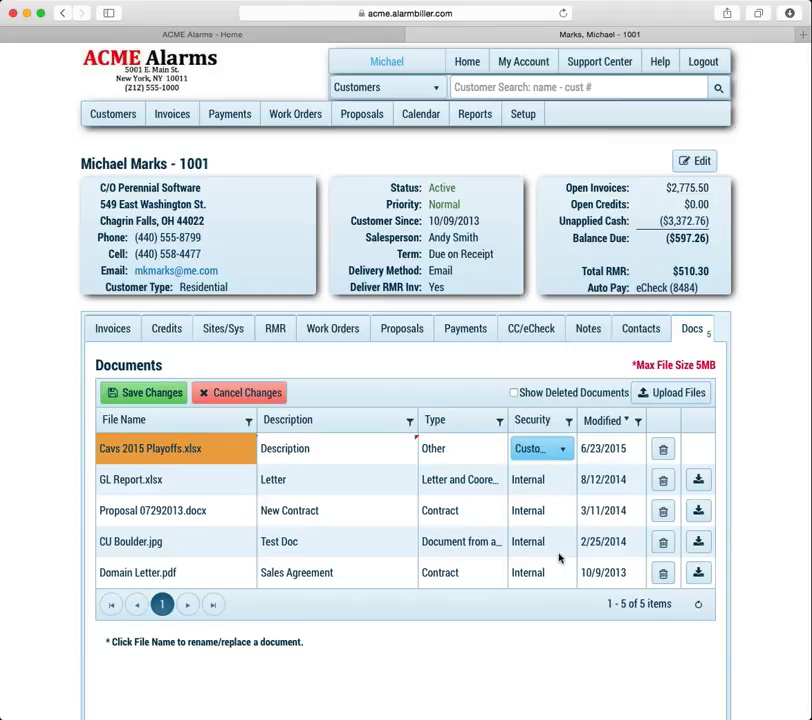
left_click(560, 550)
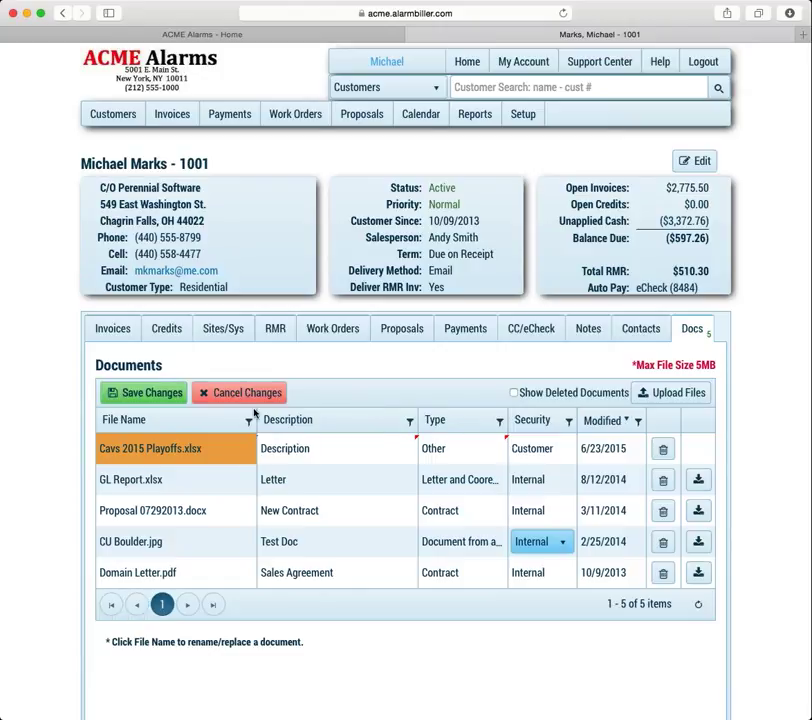
left_click(160, 393)
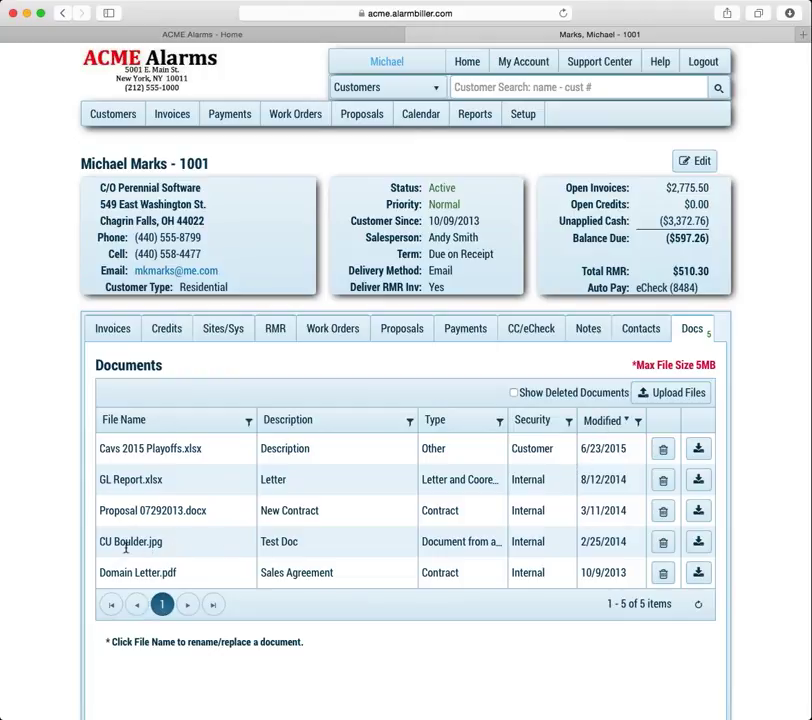
Step: Mark CU Boulder.jpg for deletion from the customer's documents, and cancel that change
left_click(664, 543)
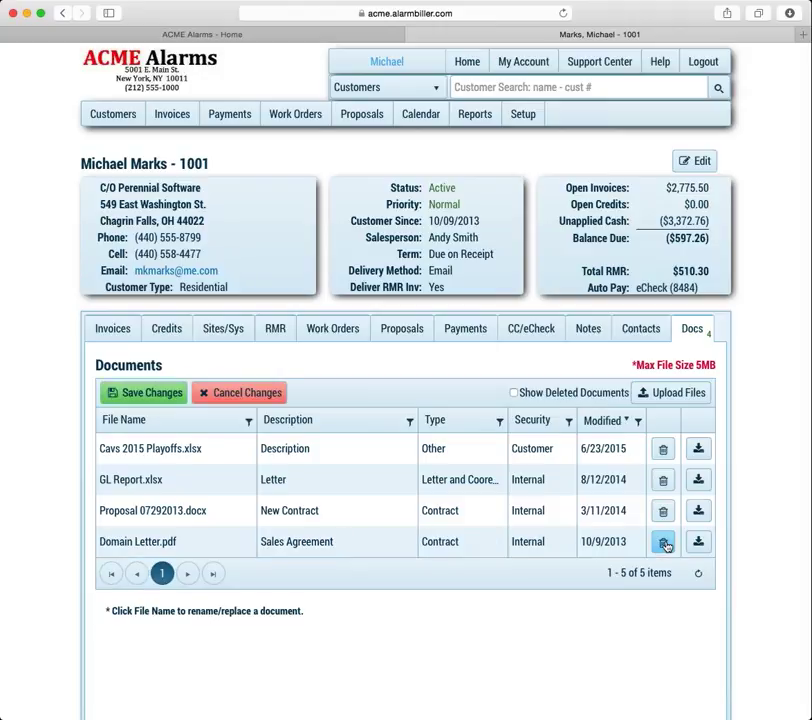
left_click(230, 396)
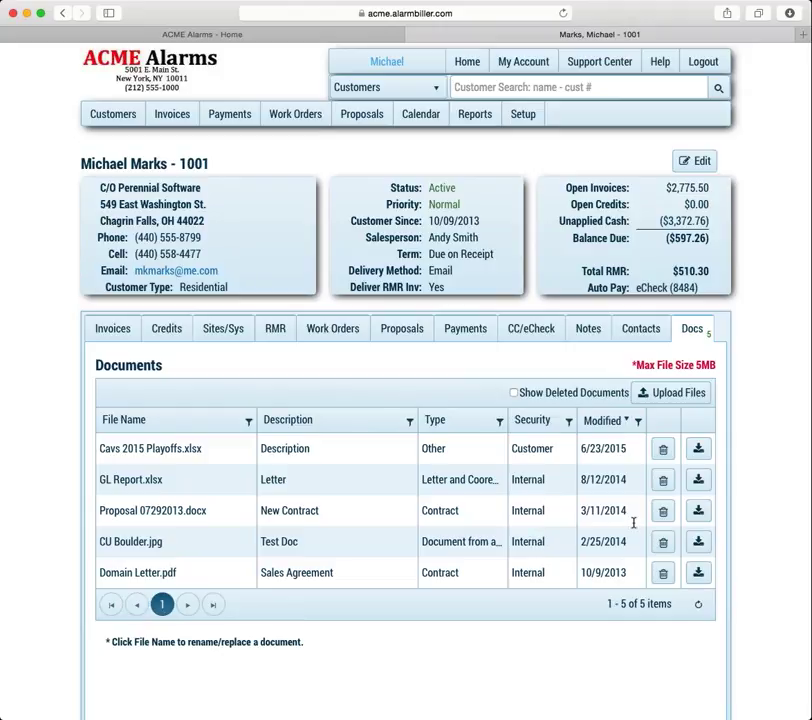
Step: Open the customer's first unscheduled inspection work order for the Summer Home site and show its documents
left_click(339, 336)
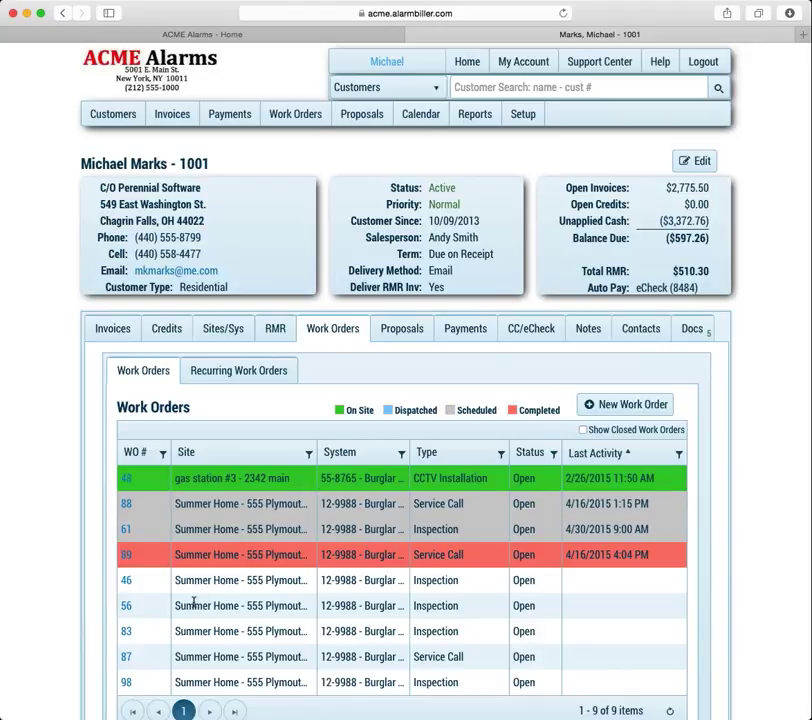
left_click(128, 582)
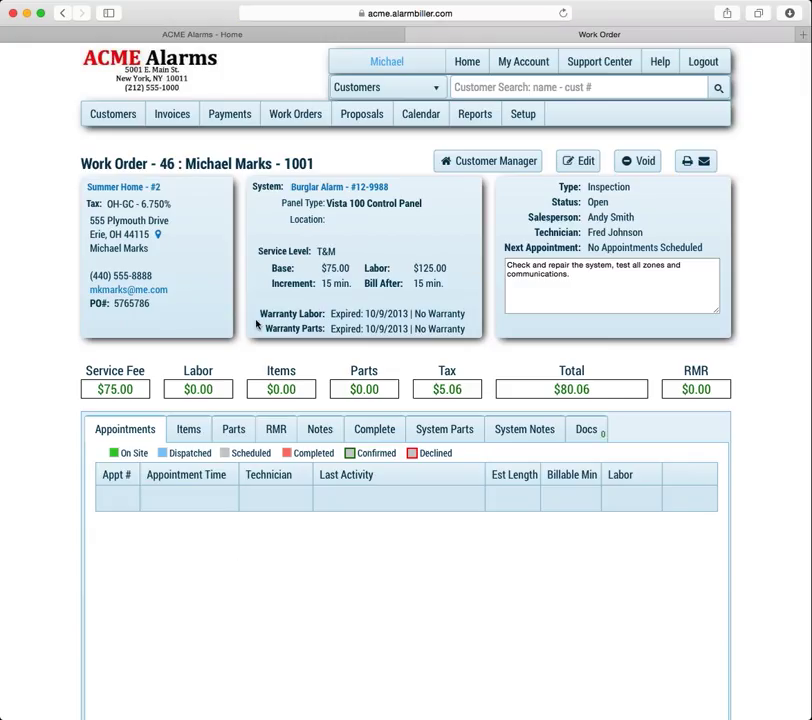
left_click(594, 433)
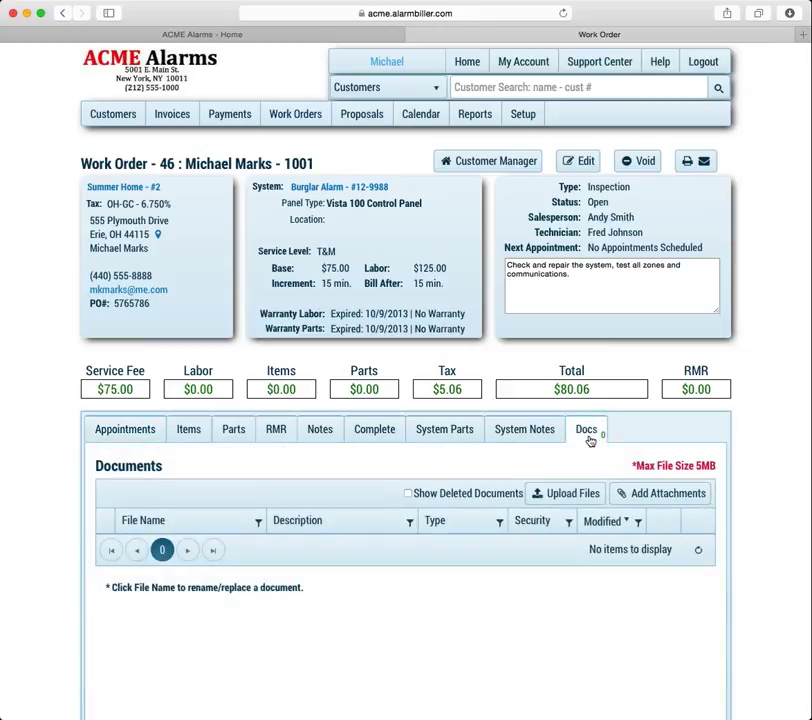
Step: Upload 2015 OH Move.pdf to the work order's documents and give it the description "saklfjasdflsadkfja"
left_click(560, 496)
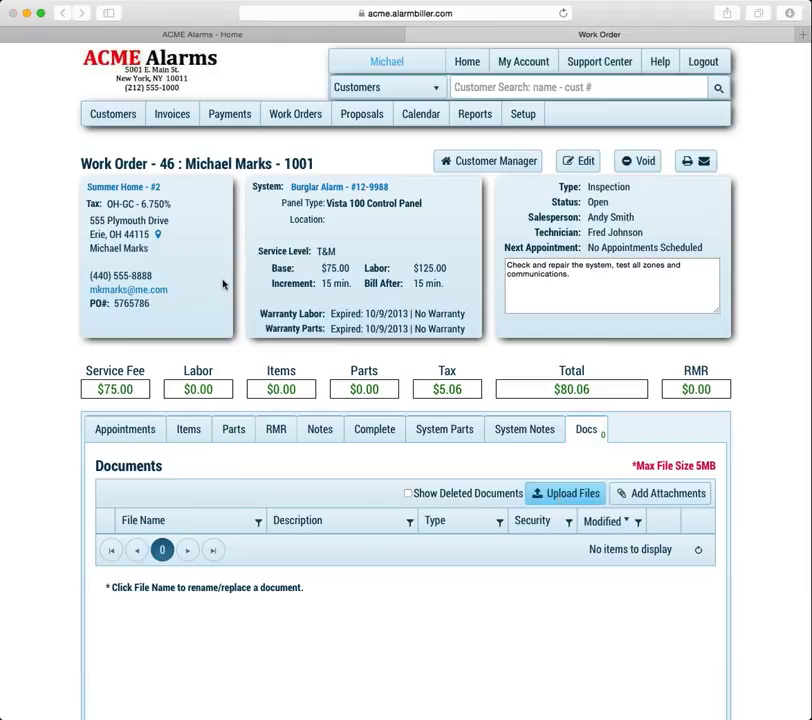
left_click(346, 577)
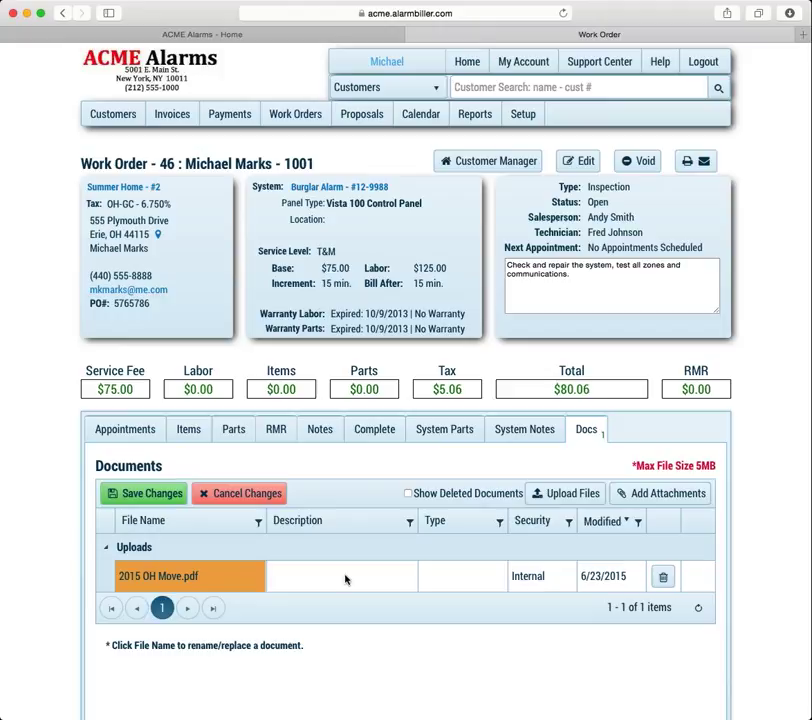
type("saklfjasdflsadkfja")
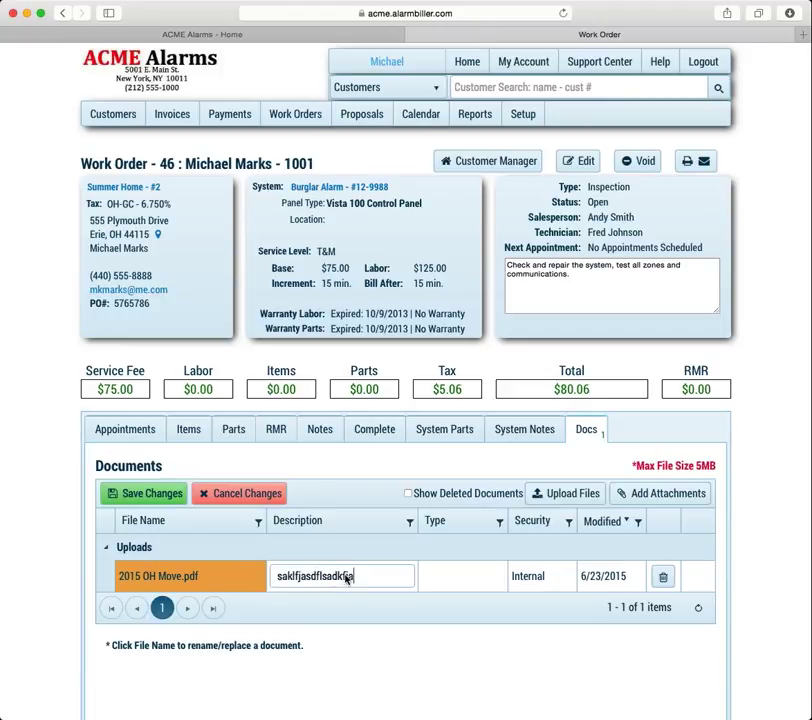
key("Tab")
Step: Set the work order document 2015 OH Move.pdf to type Picture and security Customer, and save the changes
left_click(464, 576)
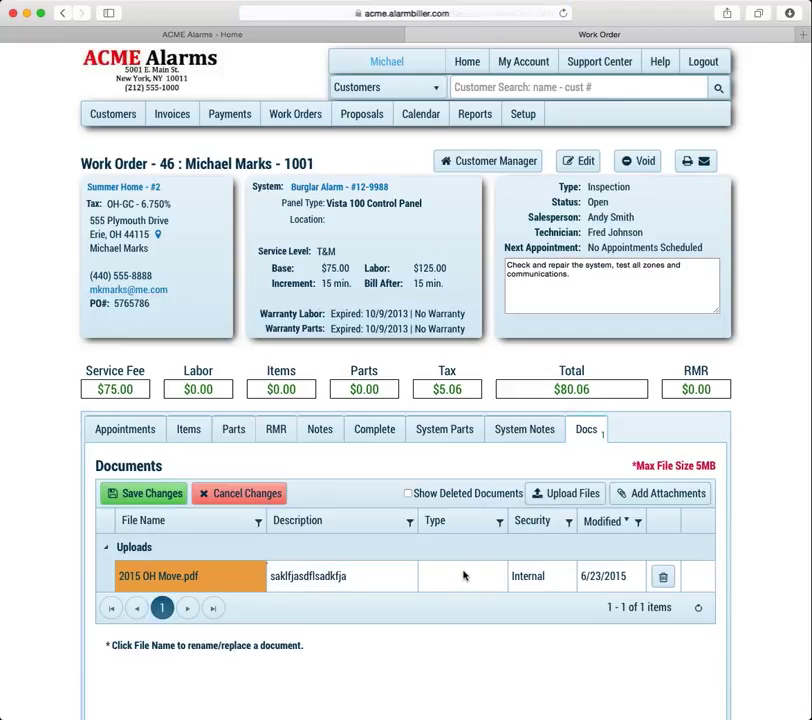
left_click(495, 577)
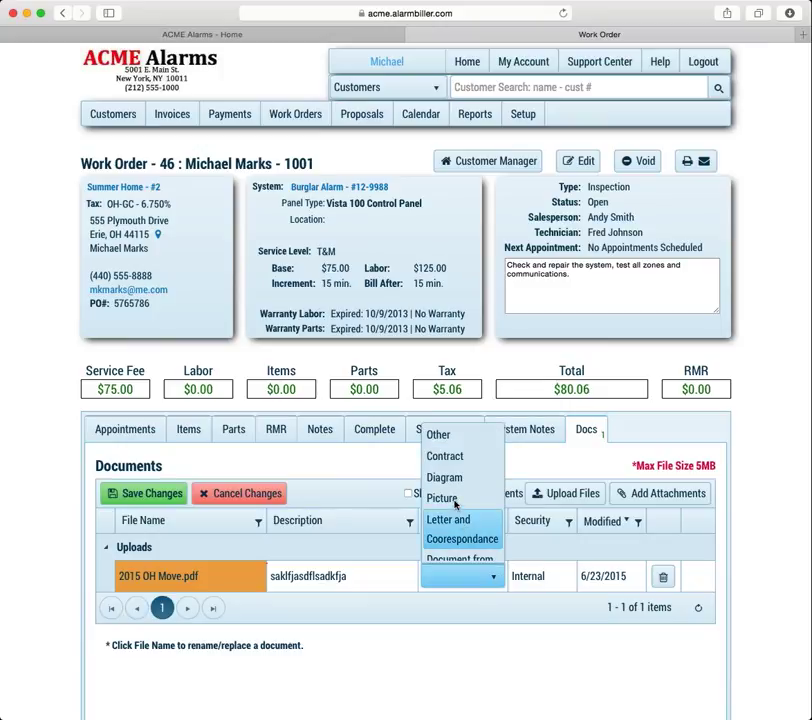
left_click(455, 502)
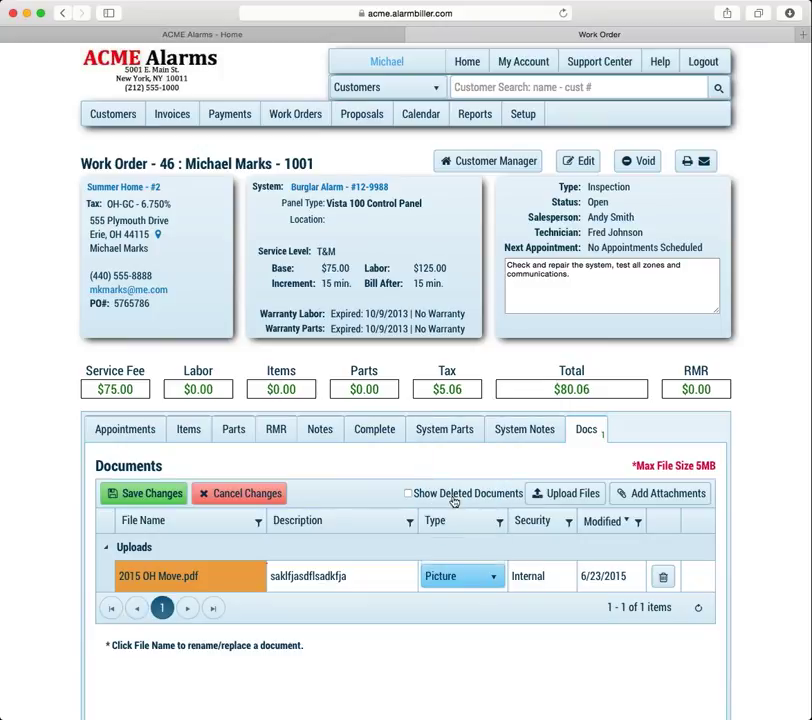
left_click(515, 576)
left_click(567, 578)
left_click(549, 620)
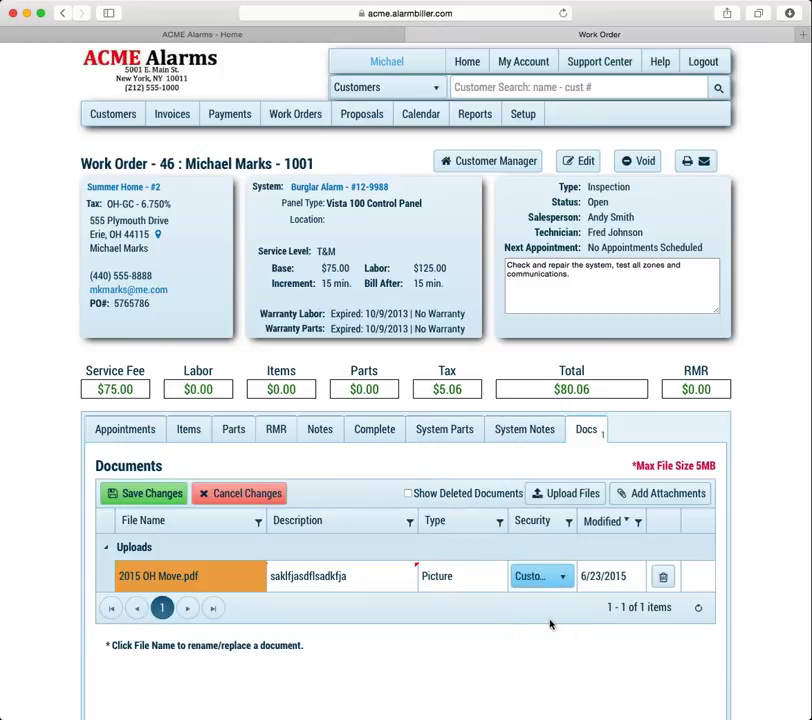
left_click(166, 495)
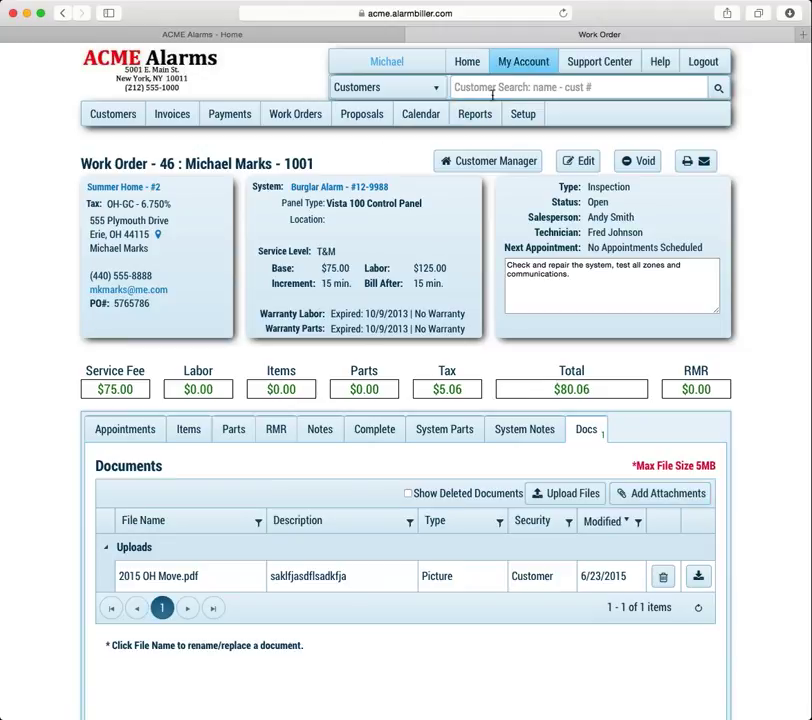
Step: Open the Attachments setup list in the other browser tab, and start editing the Oct Letter.pdf entry and cancel
left_click(266, 36)
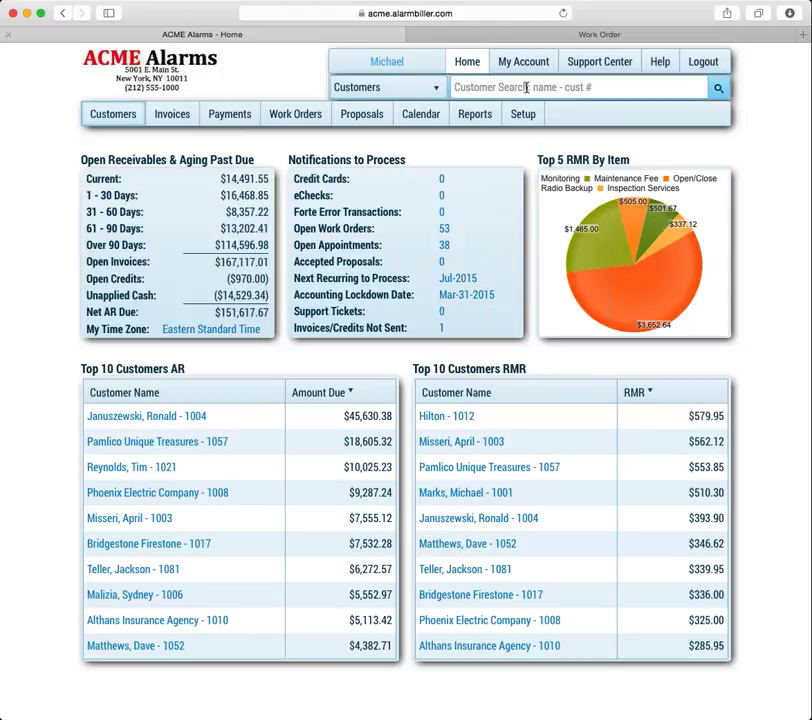
left_click(525, 117)
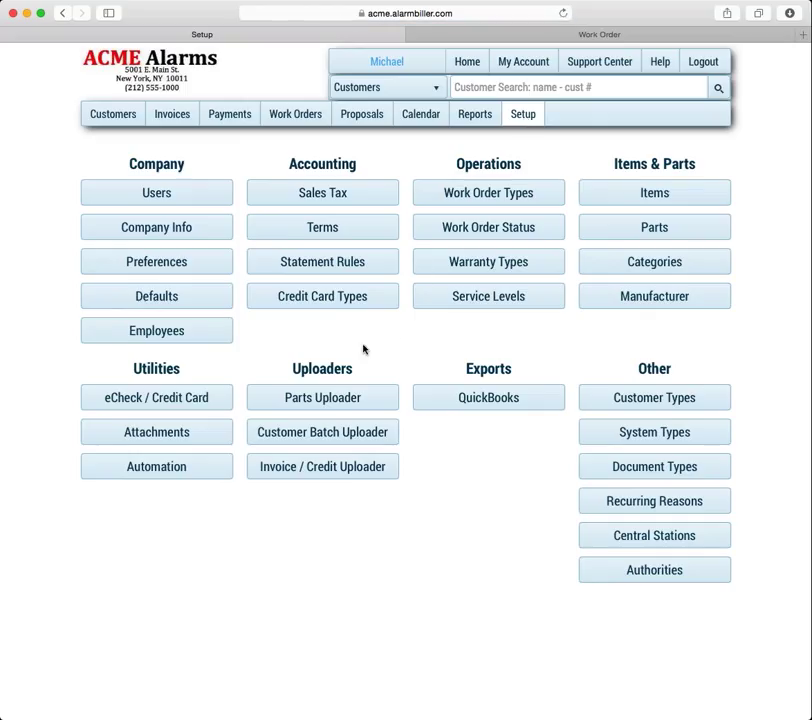
left_click(159, 435)
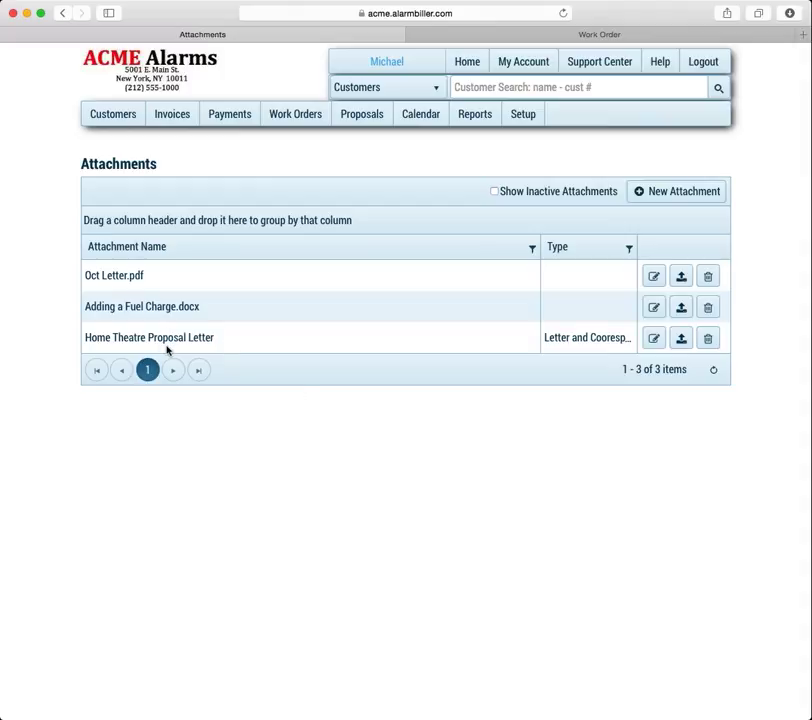
left_click(654, 277)
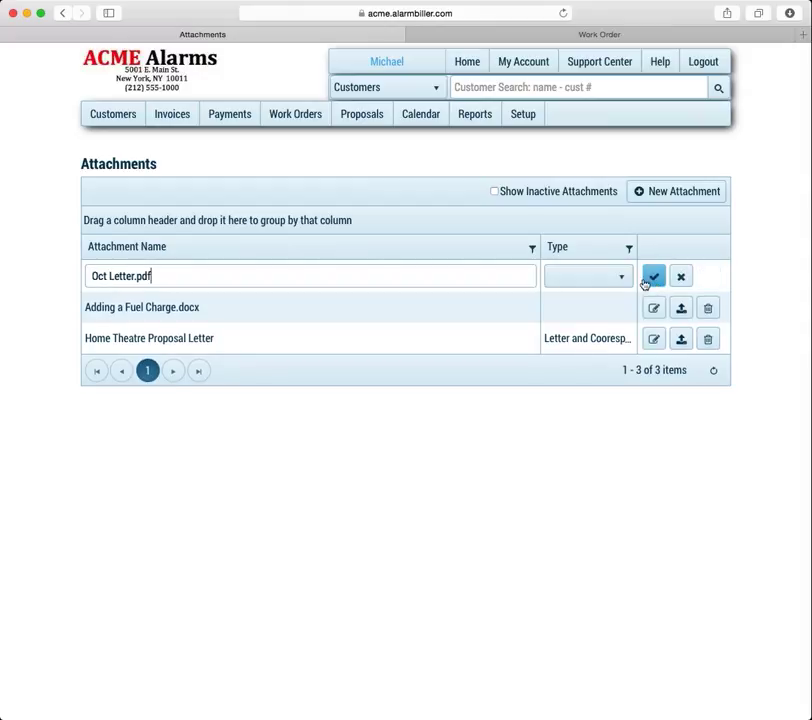
left_click(684, 277)
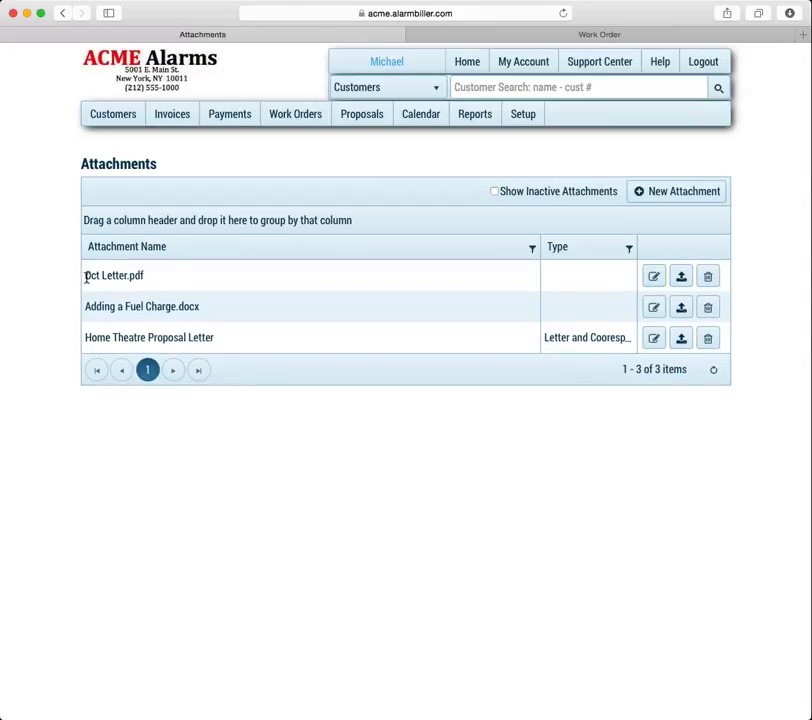
Step: Upload 2015 OH Move.pdf to the Oct Letter.pdf attachment's documents and describe it as "fdasdfsasda"
left_click(681, 277)
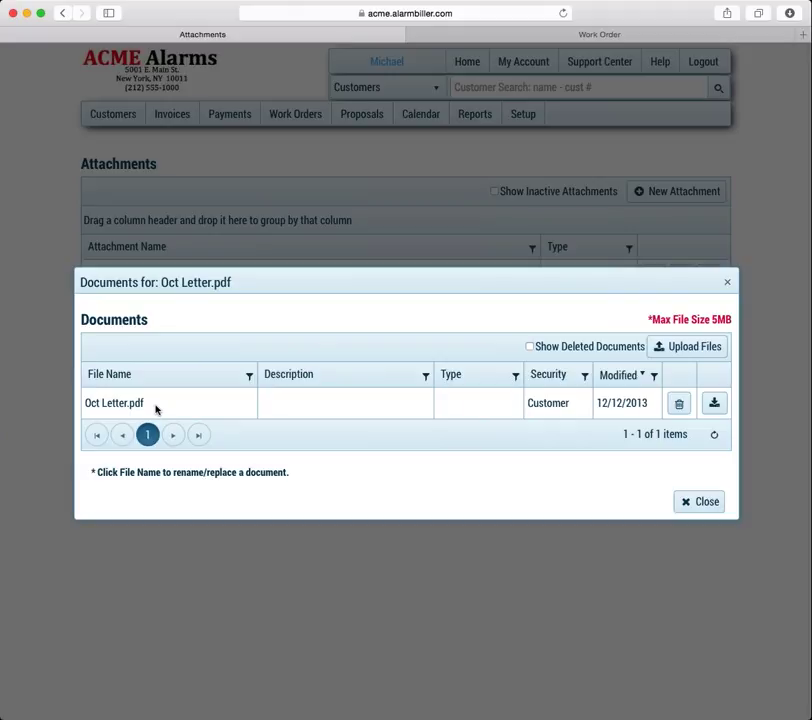
left_click_drag(265, 281, 270, 314)
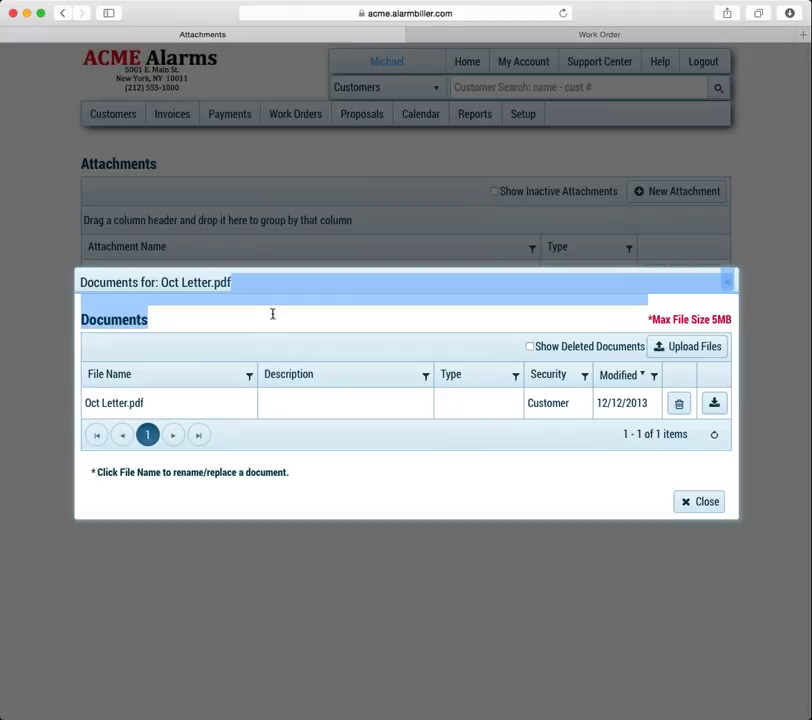
left_click(323, 292)
left_click_drag(324, 290, 341, 316)
left_click(342, 317)
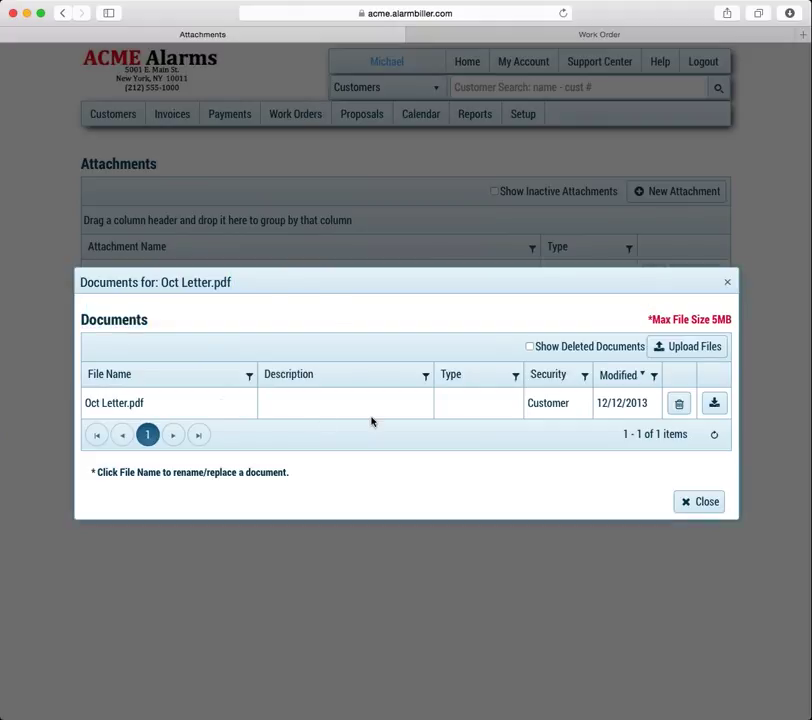
left_click(680, 345)
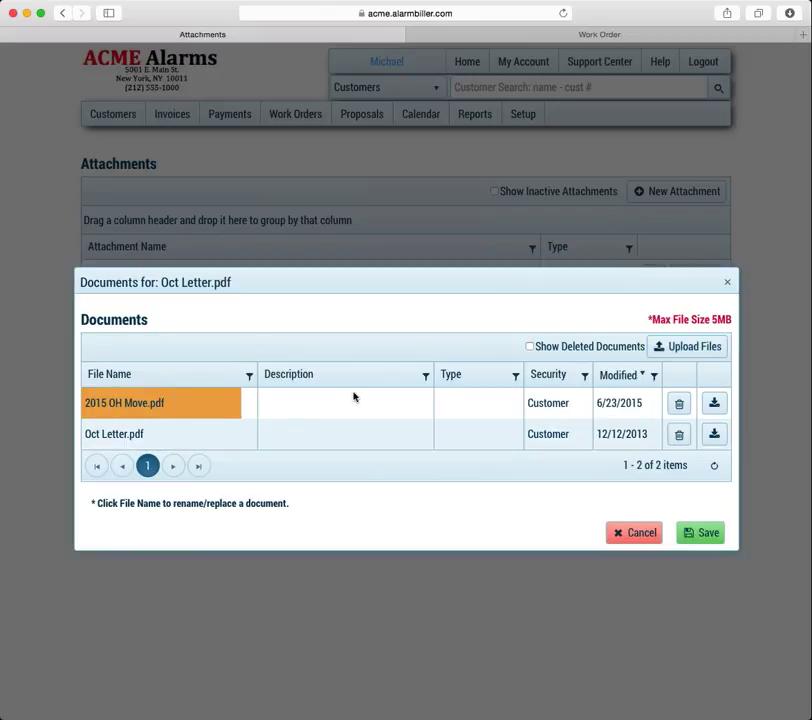
left_click(387, 405)
type("fdasdfsasda")
Step: Set 2015 OH Move.pdf in the Oct Letter.pdf attachment to type Contract, save, and review the attachment's documents
left_click(477, 396)
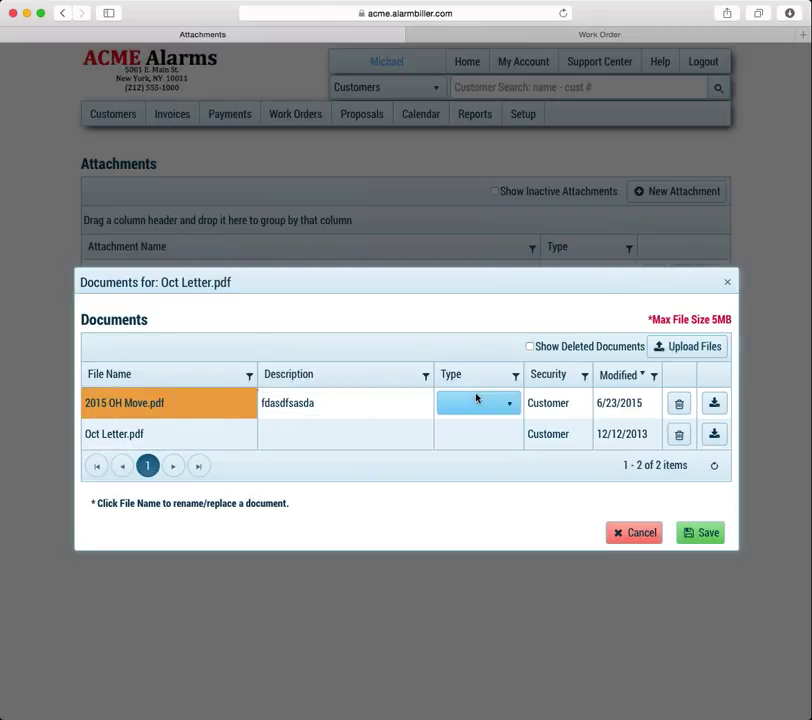
left_click(513, 403)
left_click(490, 449)
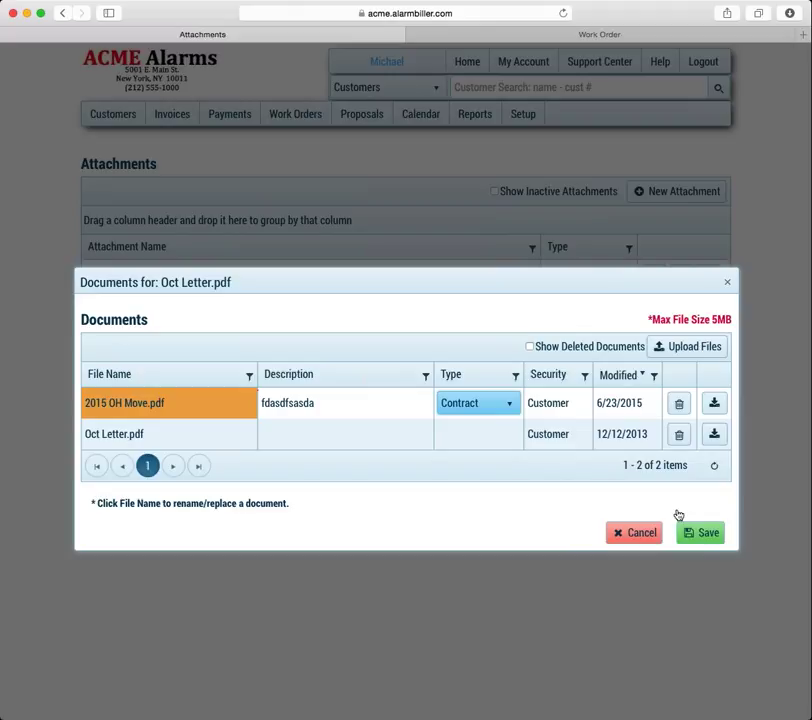
left_click(701, 534)
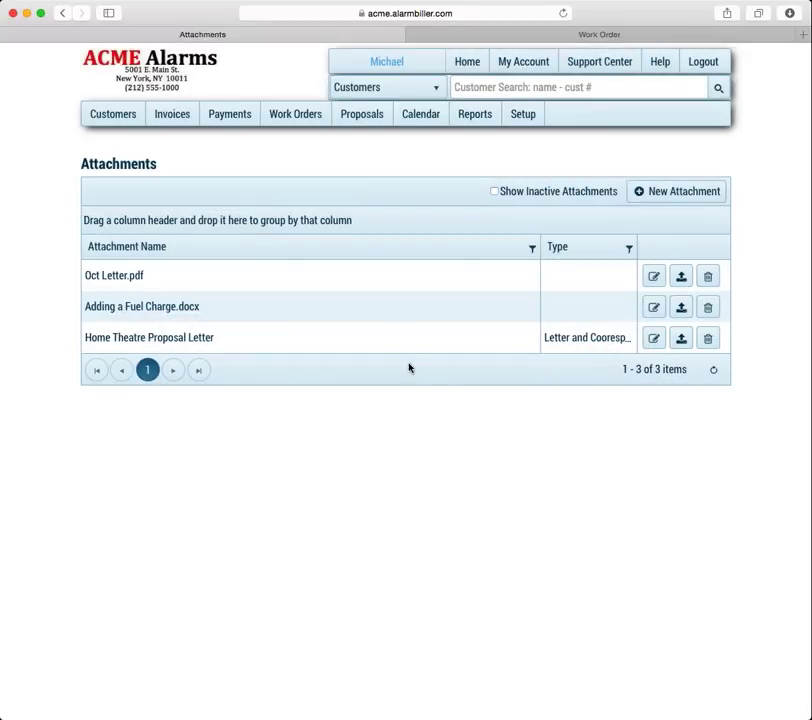
left_click(683, 277)
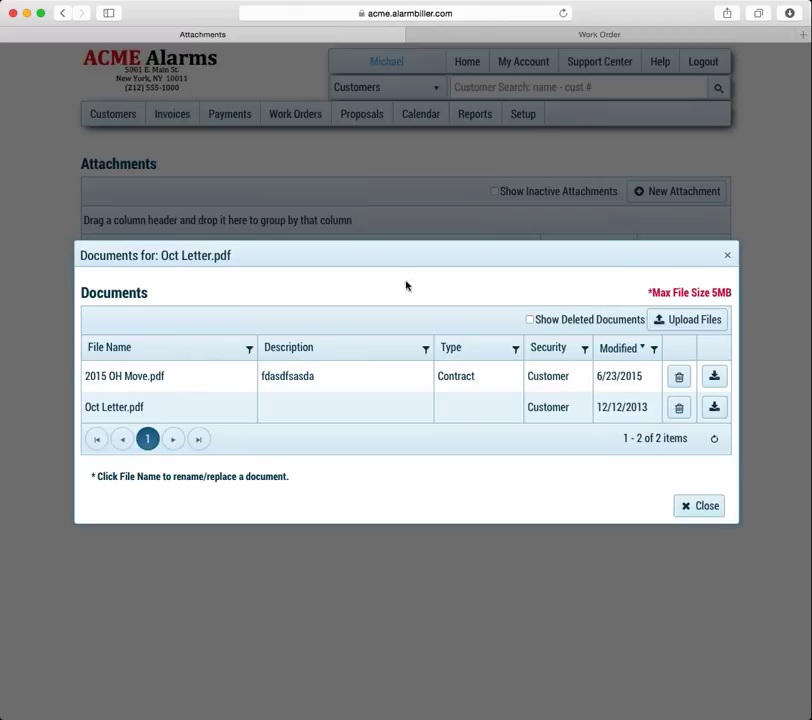
left_click(728, 256)
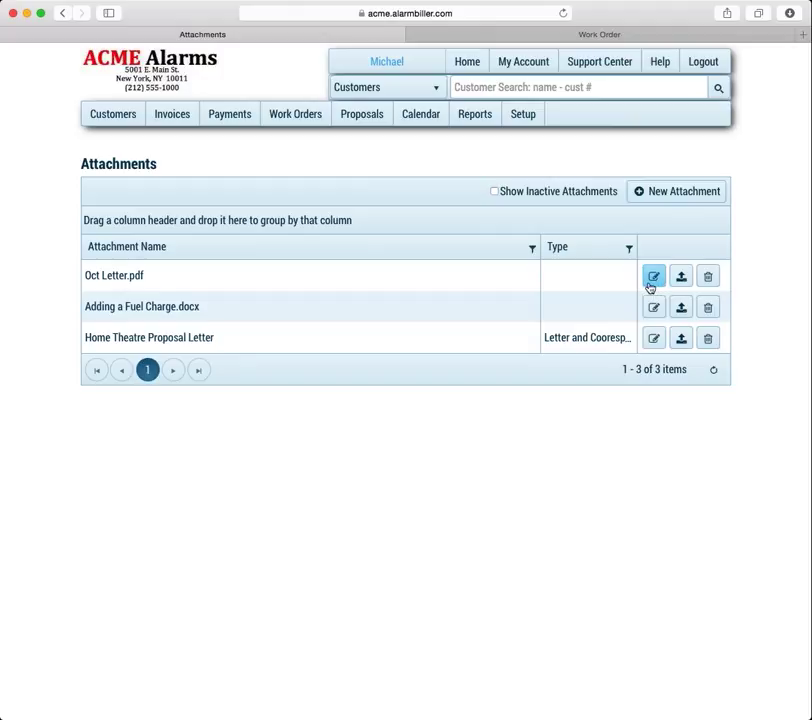
Step: Return to the work order and add the Oct Letter.pdf attachment to its documents
left_click(595, 36)
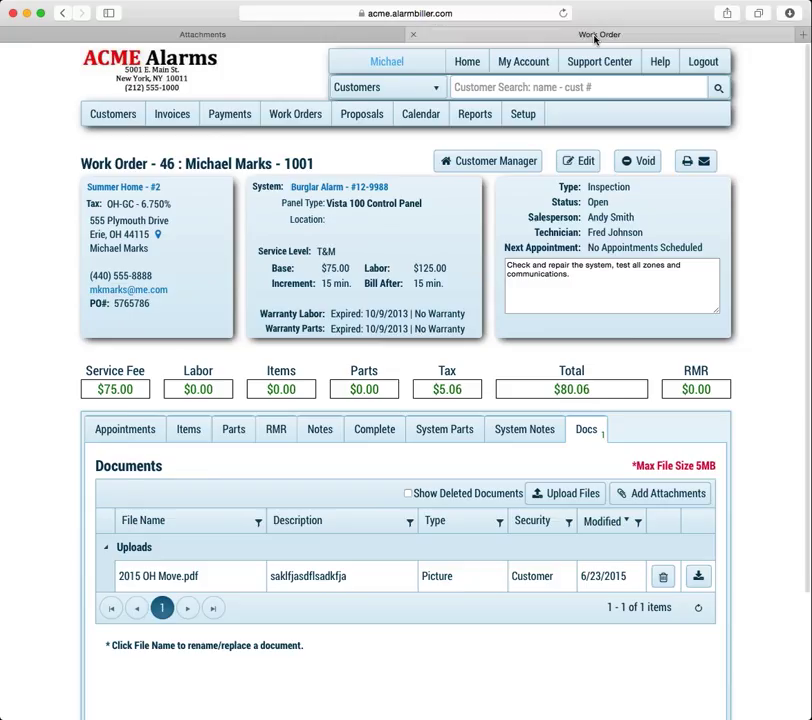
left_click(658, 495)
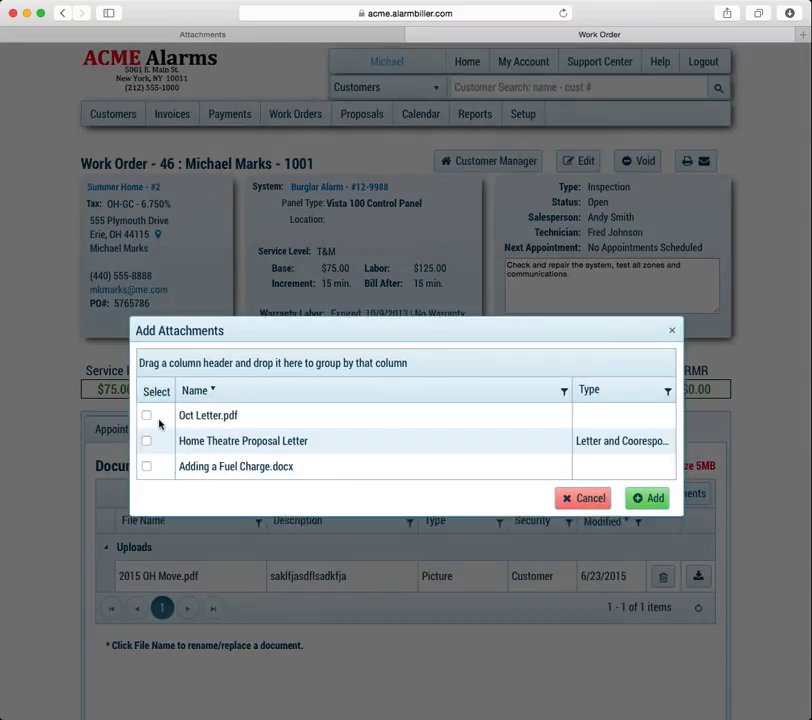
left_click(146, 416)
left_click(646, 499)
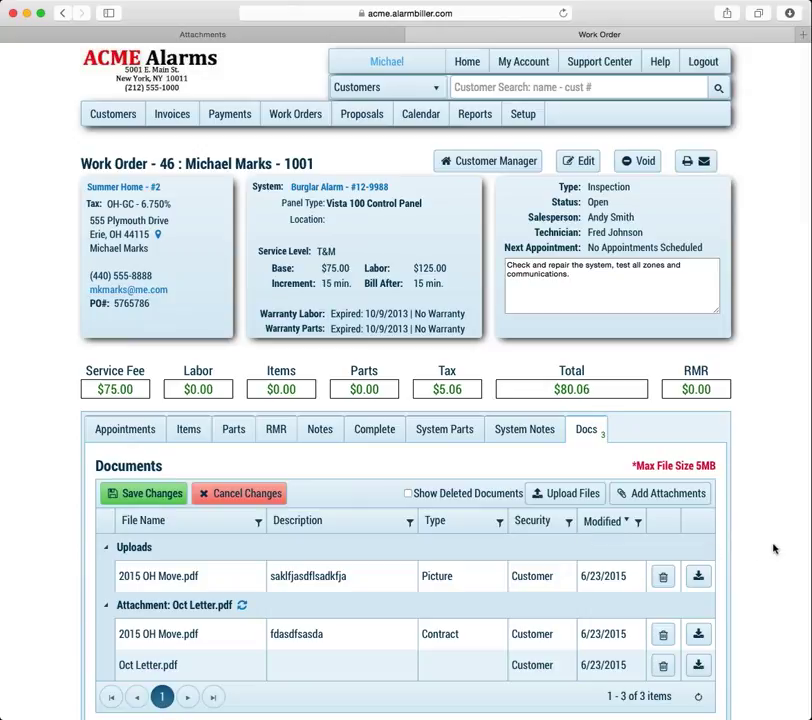
scroll(773, 548, "down", 3)
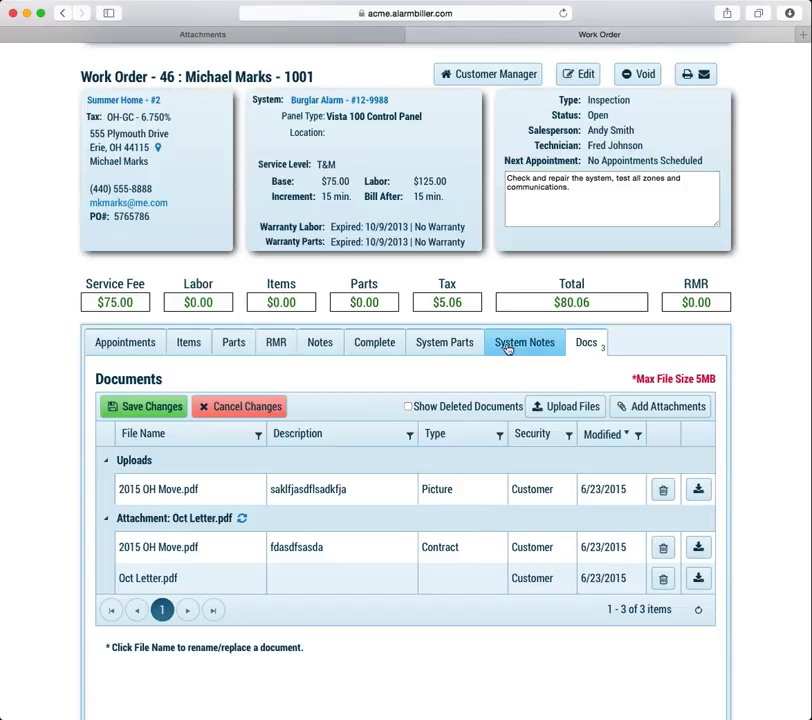
scroll(471, 348, "up", 2)
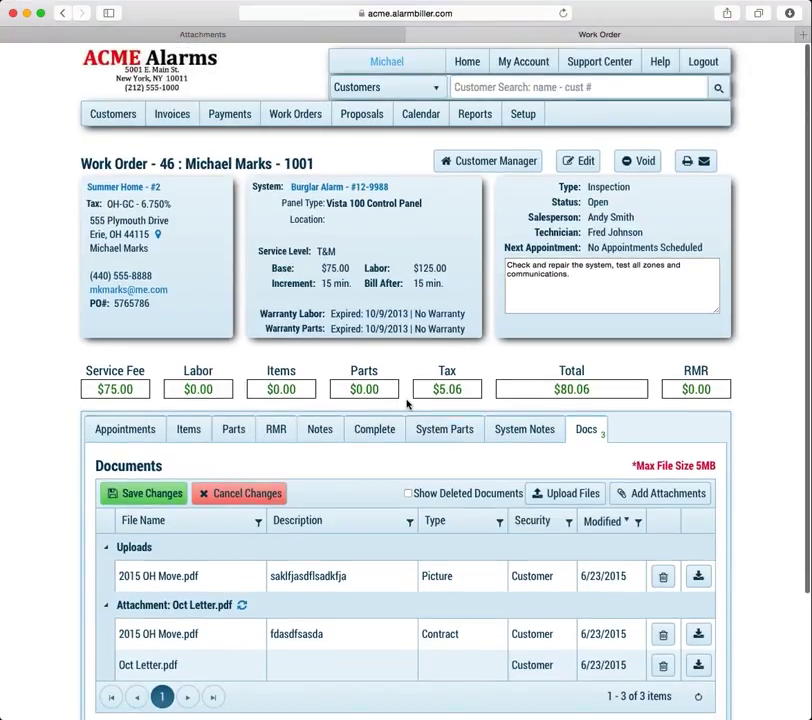
Step: Open the Access Control proposal from the open proposals list and examine its documents and the options for adding files
left_click(358, 115)
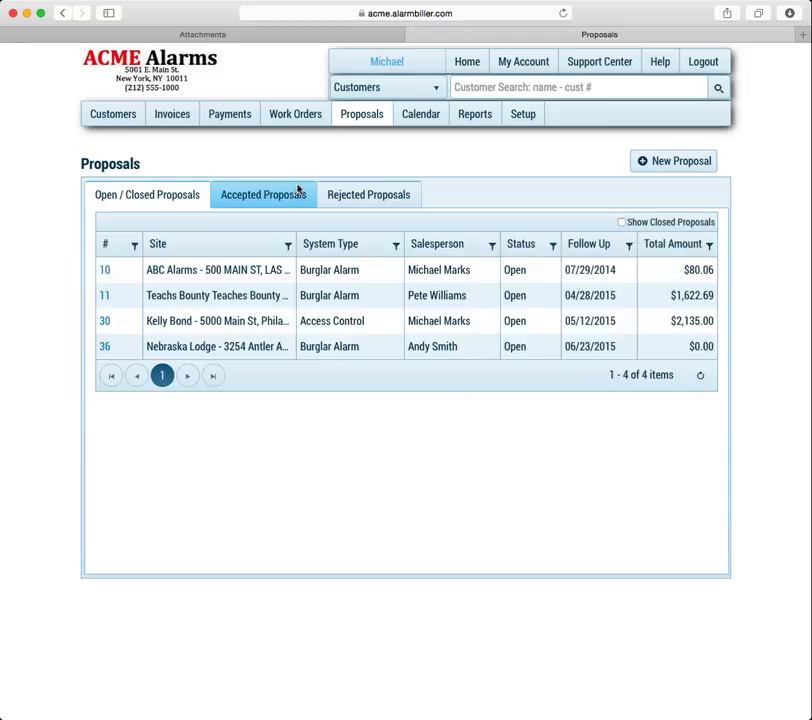
left_click(105, 321)
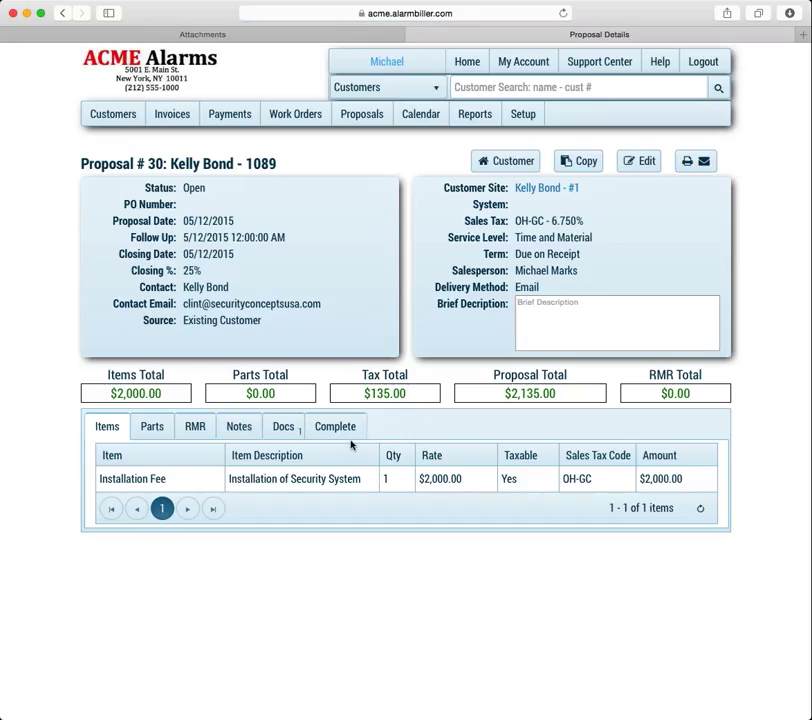
left_click(284, 437)
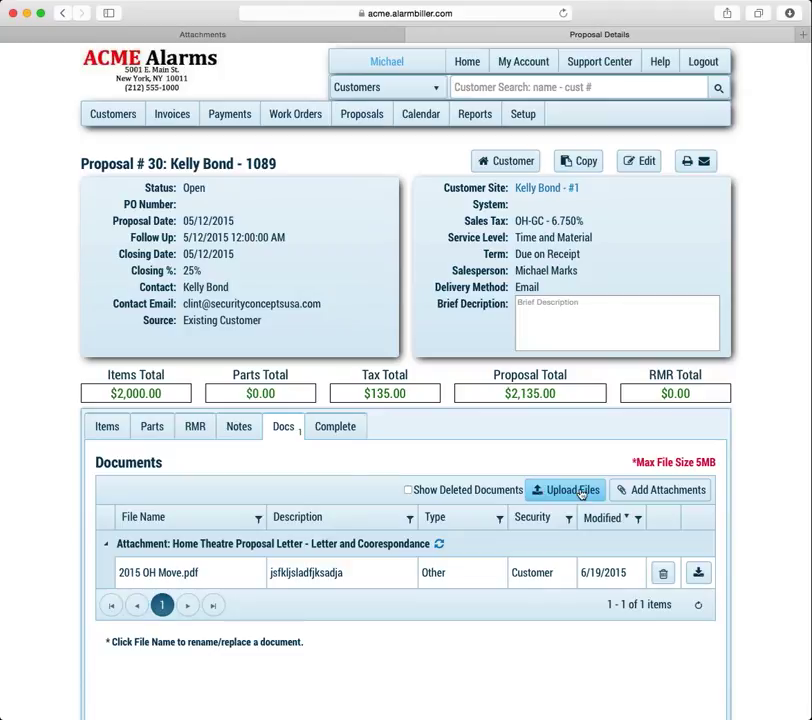
left_click(678, 500)
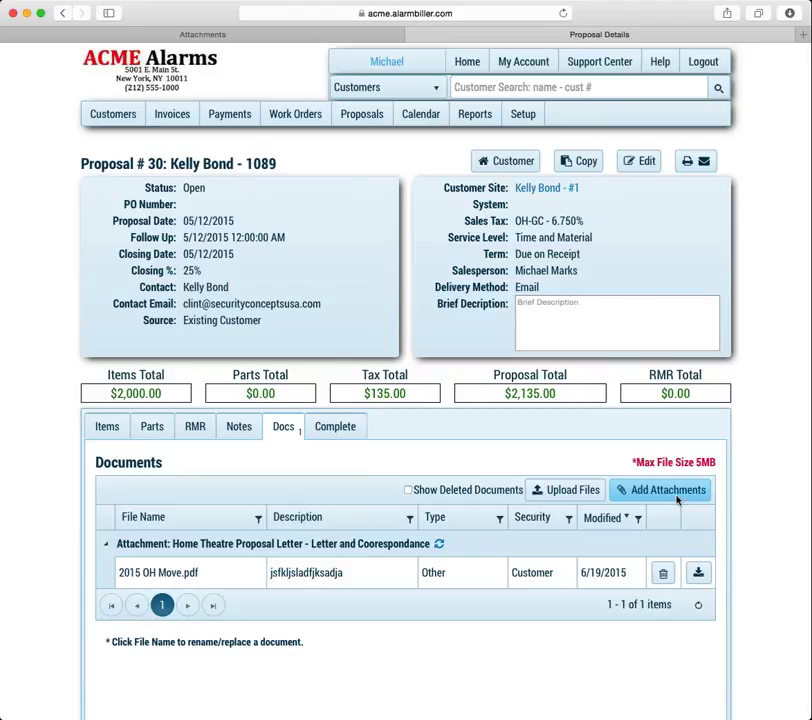
left_click(677, 500)
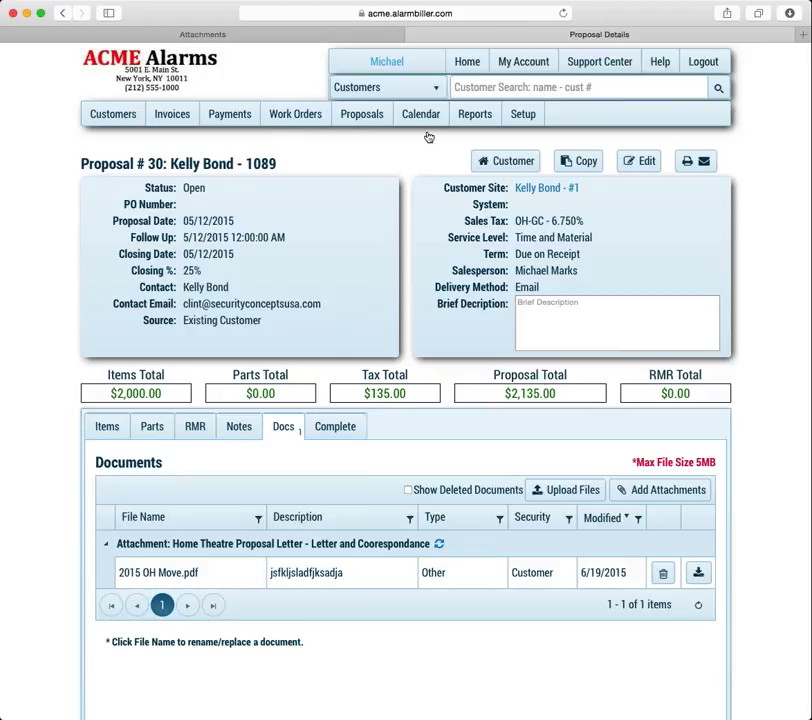
Step: Search for the customer by first name, open the matching customer record and show its sites and systems
left_click(500, 87)
type("michael")
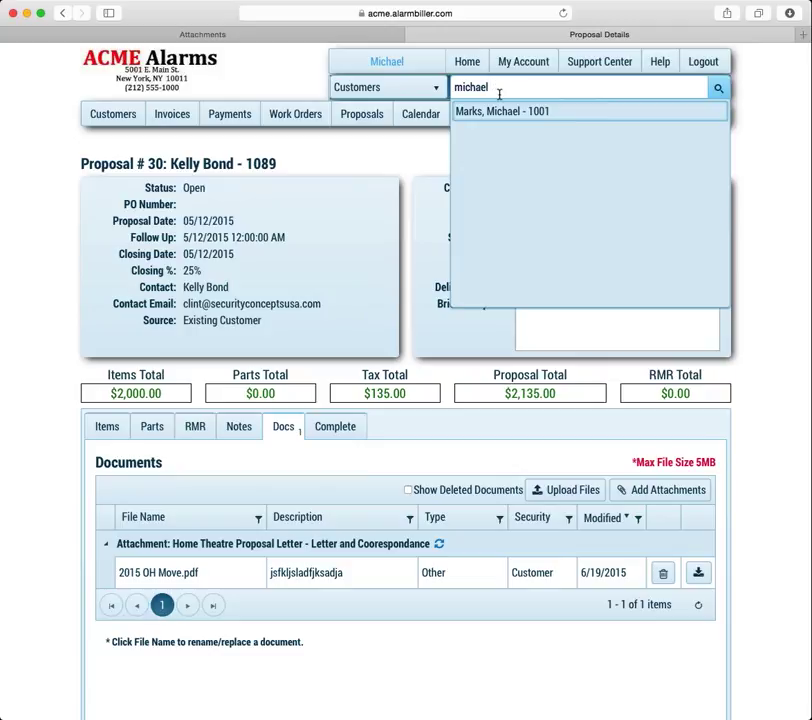
left_click(517, 112)
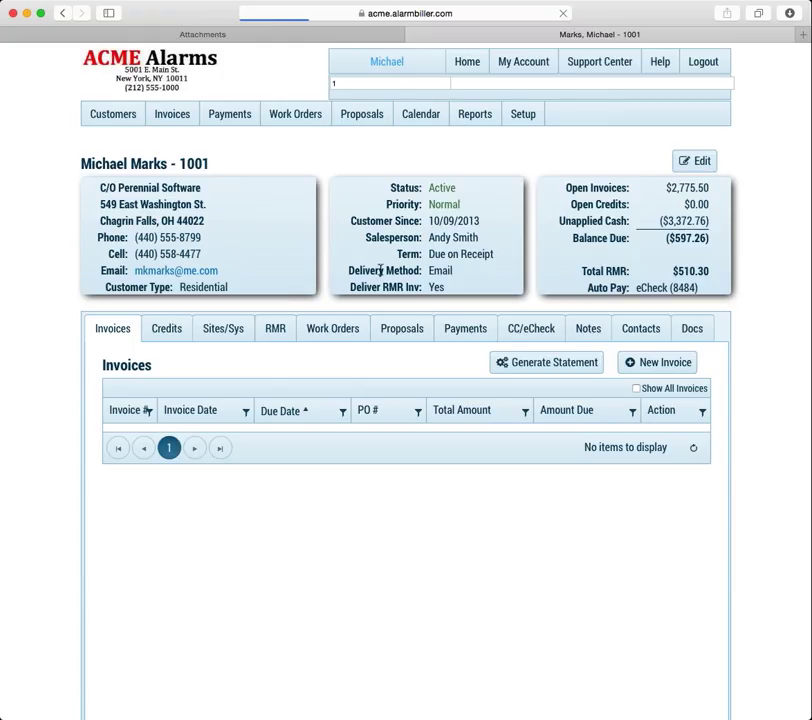
left_click(233, 339)
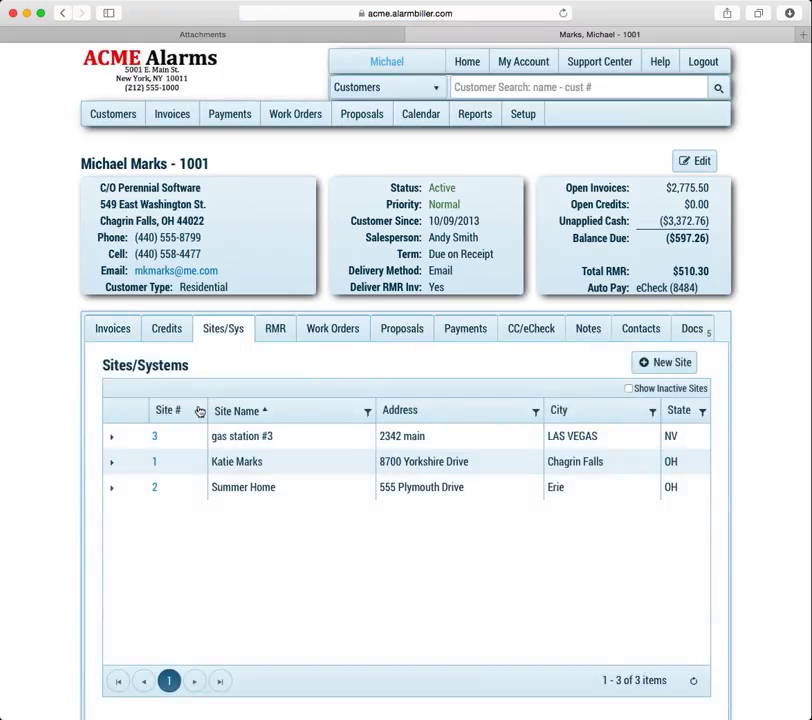
Step: Open the burglar alarm system of site gas station #3 and examine its documents, followed by the site's own documents
left_click(112, 438)
left_click(170, 492)
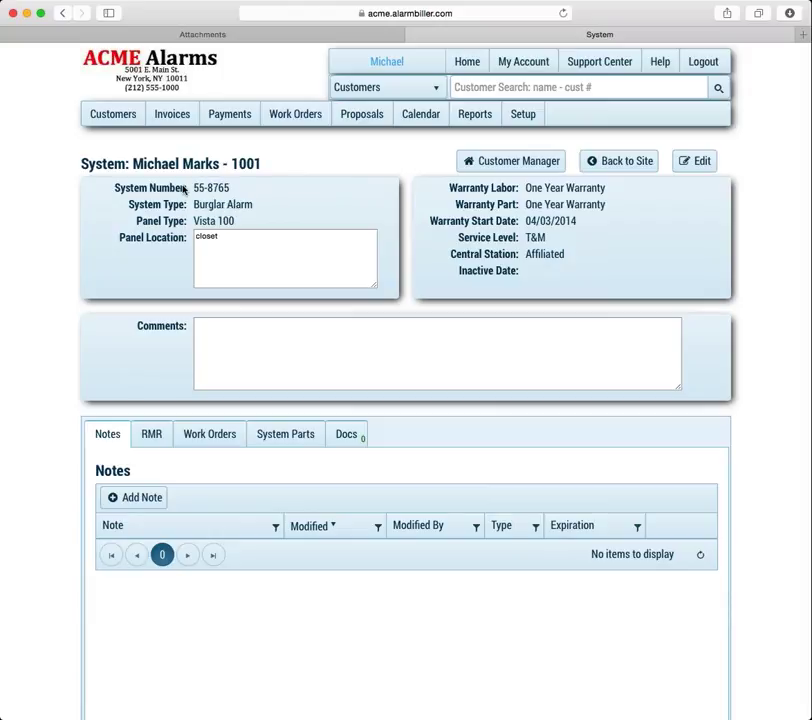
left_click(355, 437)
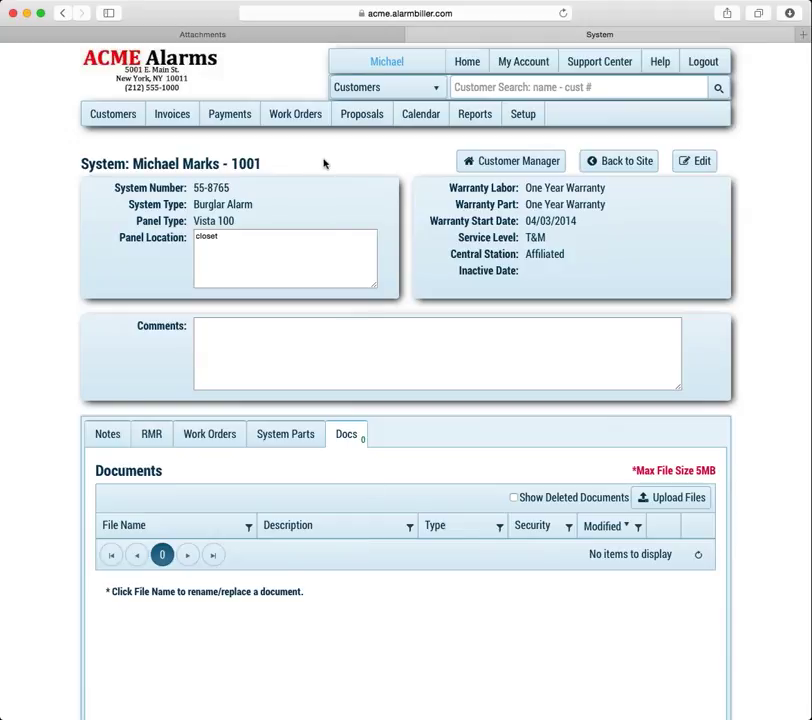
left_click(603, 163)
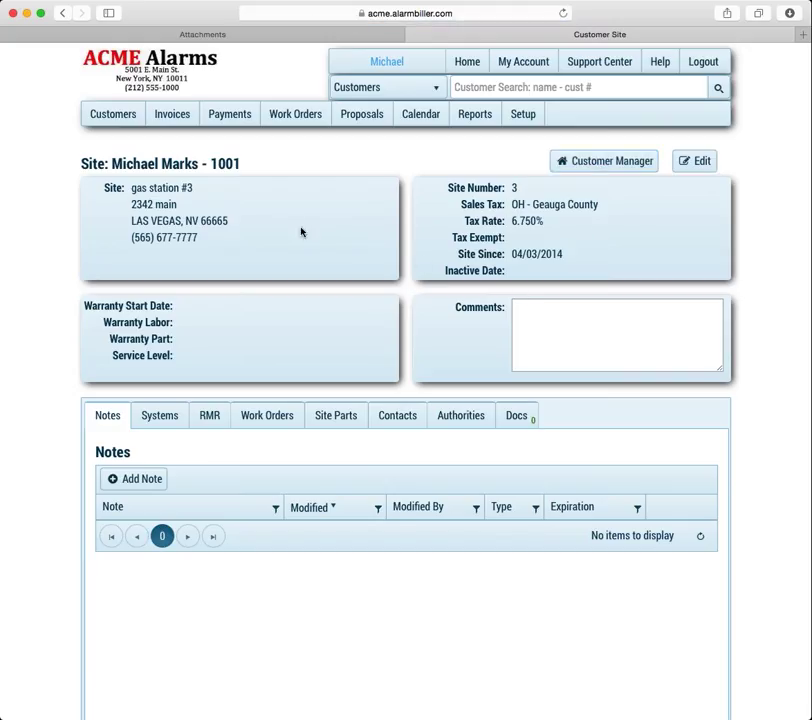
left_click(528, 420)
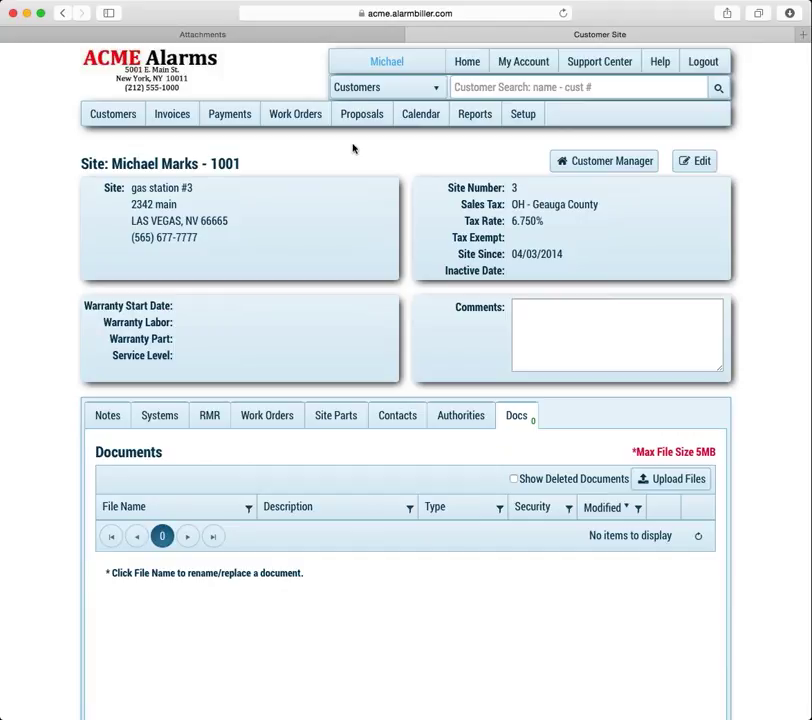
Step: Open the scheduled Service Call work order and examine its documents, the options for adding files and the security choices for image.jpg
left_click(299, 117)
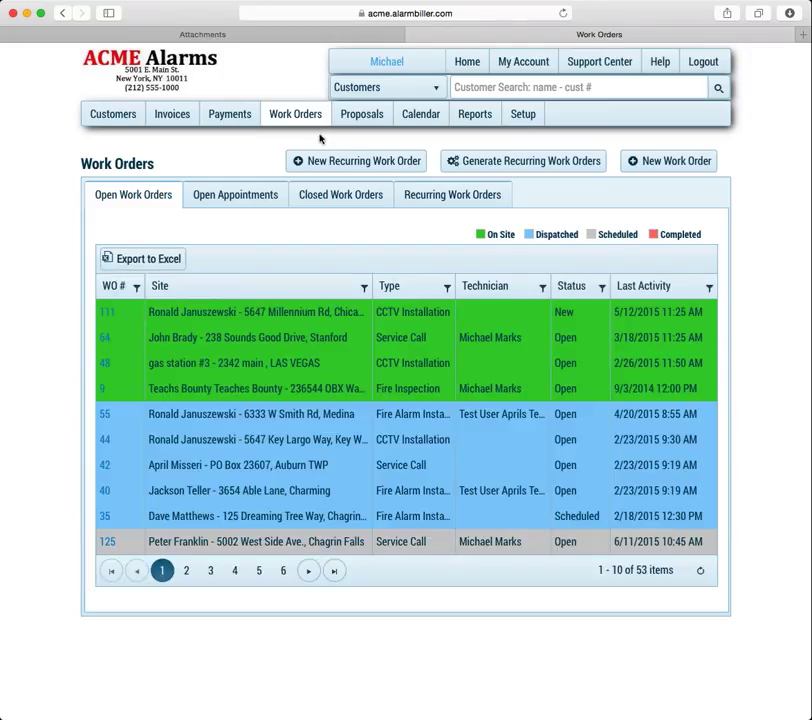
left_click(107, 543)
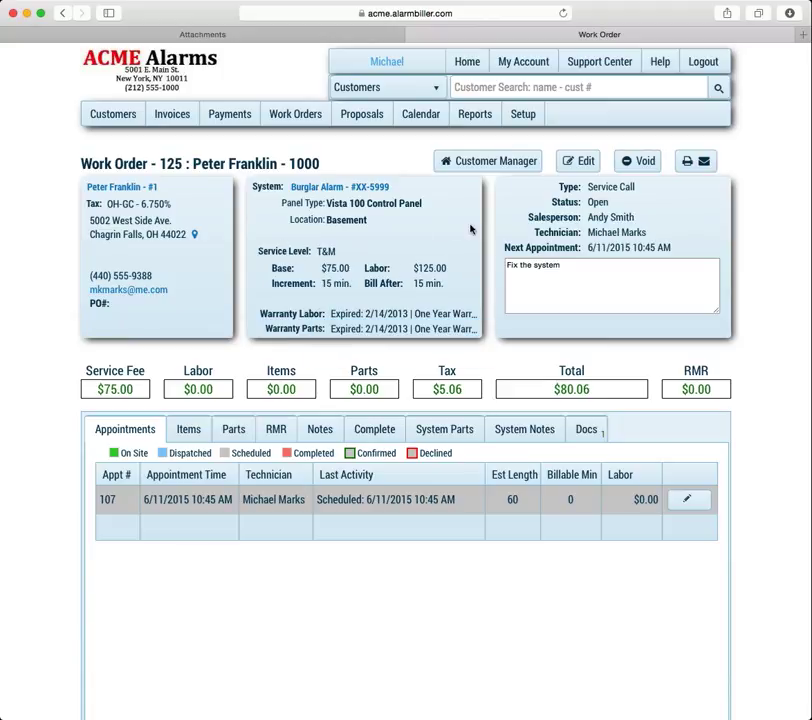
left_click(596, 431)
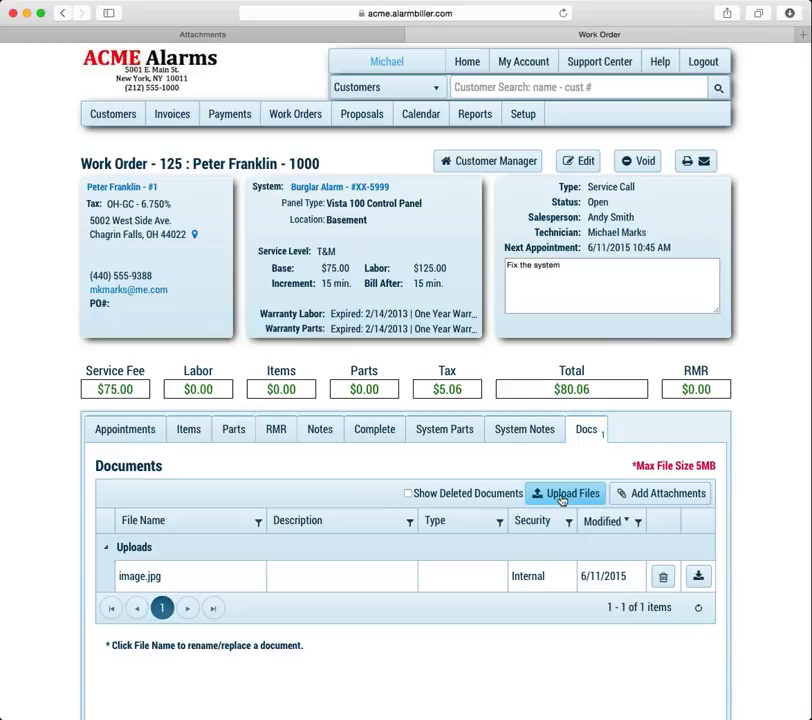
left_click(563, 500)
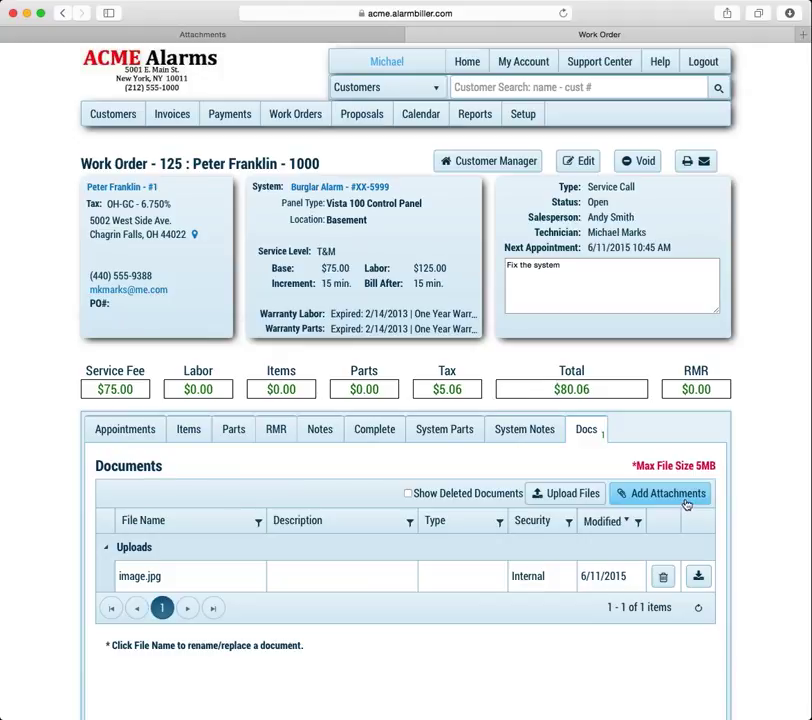
left_click(538, 576)
left_click(563, 577)
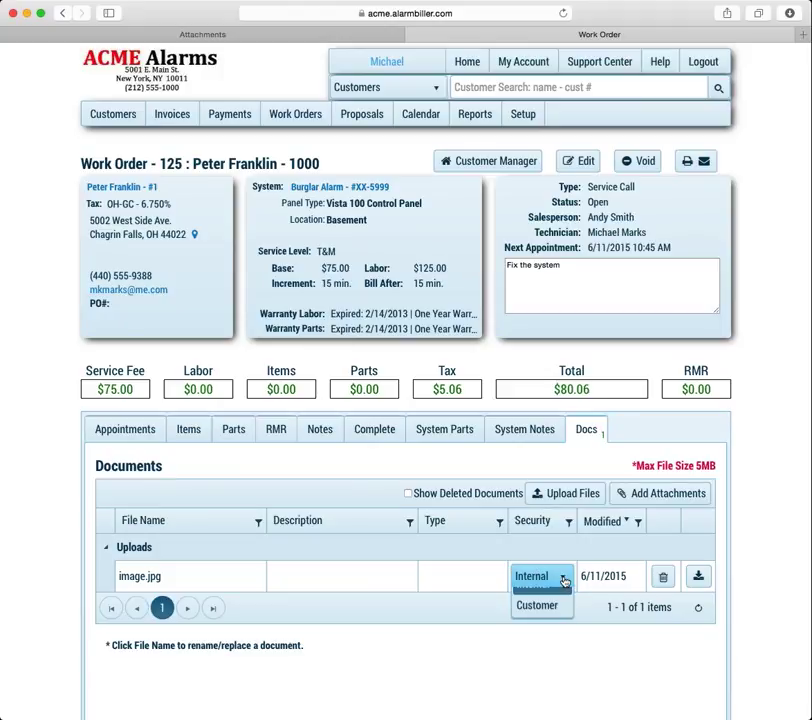
left_click(564, 581)
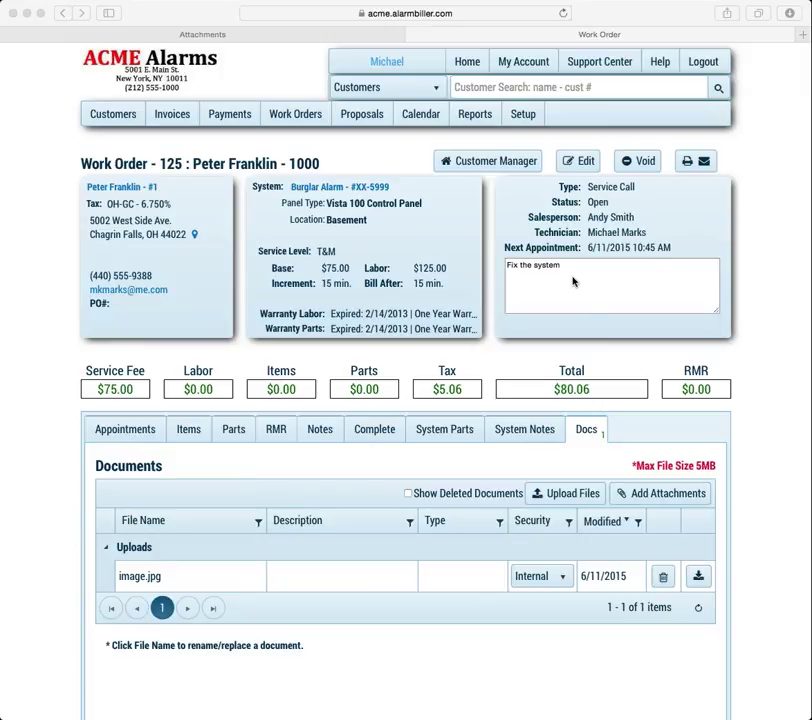
Step: Run the Aging Report as of 5/31/2015 and view both pages at full width without the report parameters
left_click(475, 114)
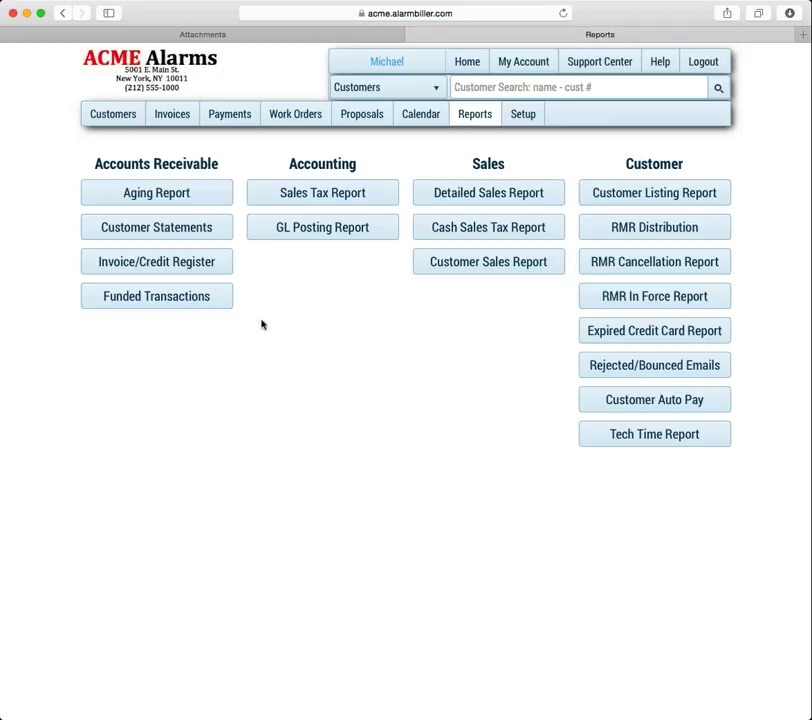
left_click(174, 200)
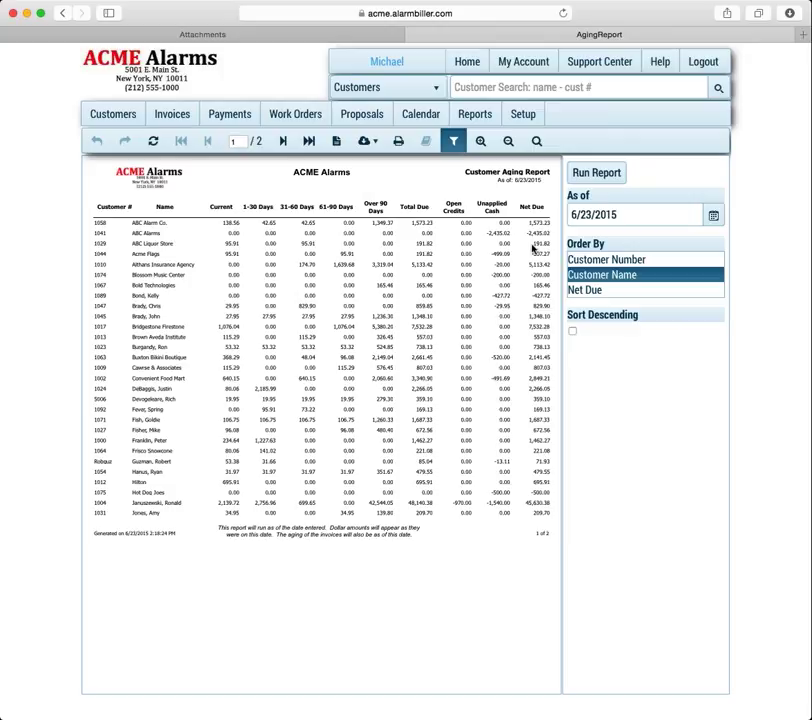
left_click(625, 214)
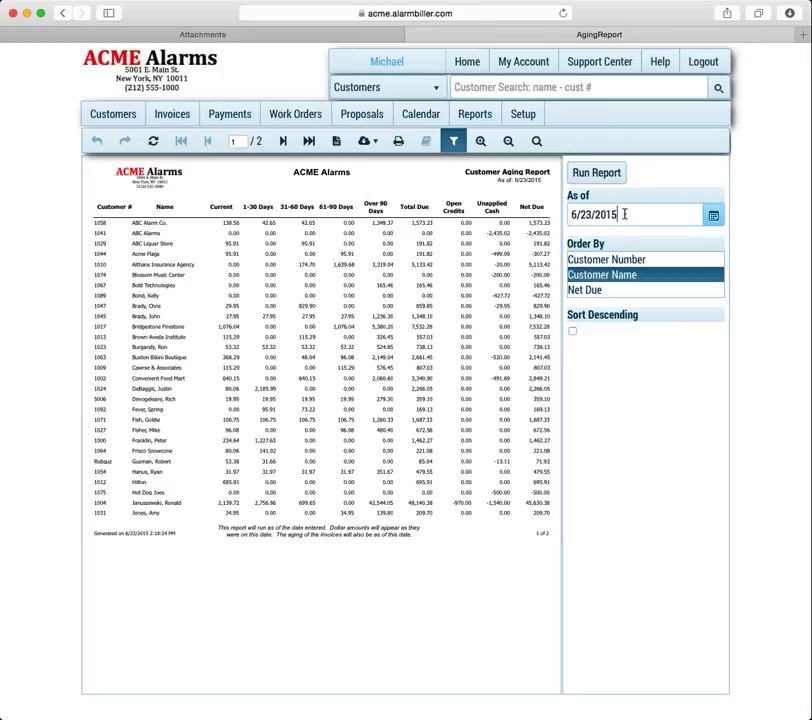
left_click_drag(617, 214, 571, 214)
left_click(651, 214)
left_click(715, 216)
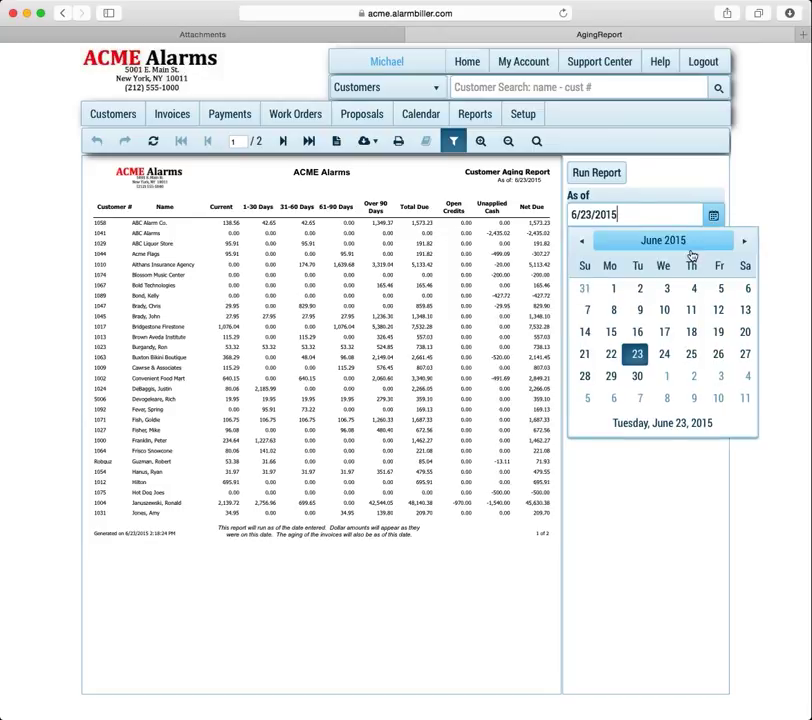
left_click(585, 288)
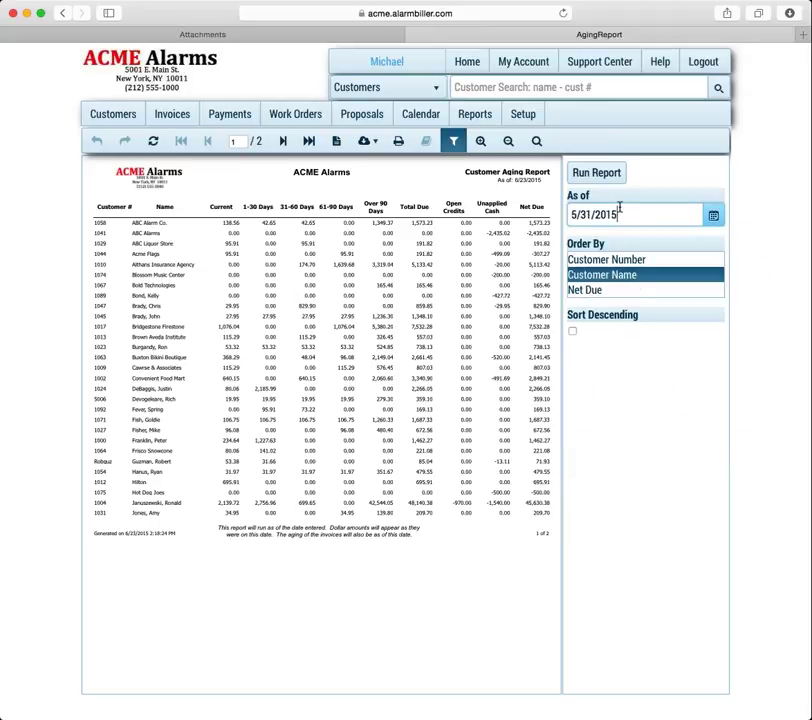
left_click(596, 174)
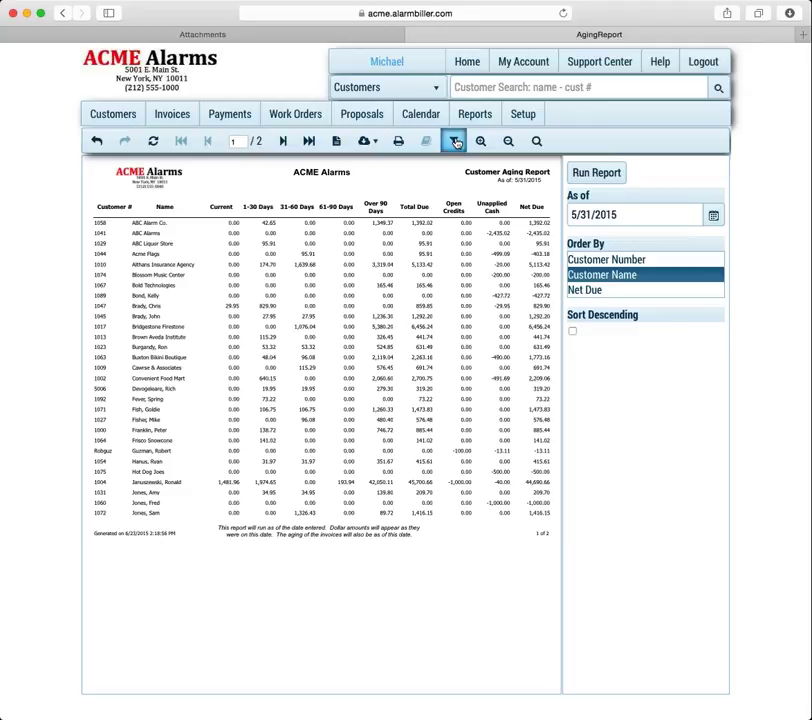
left_click(455, 141)
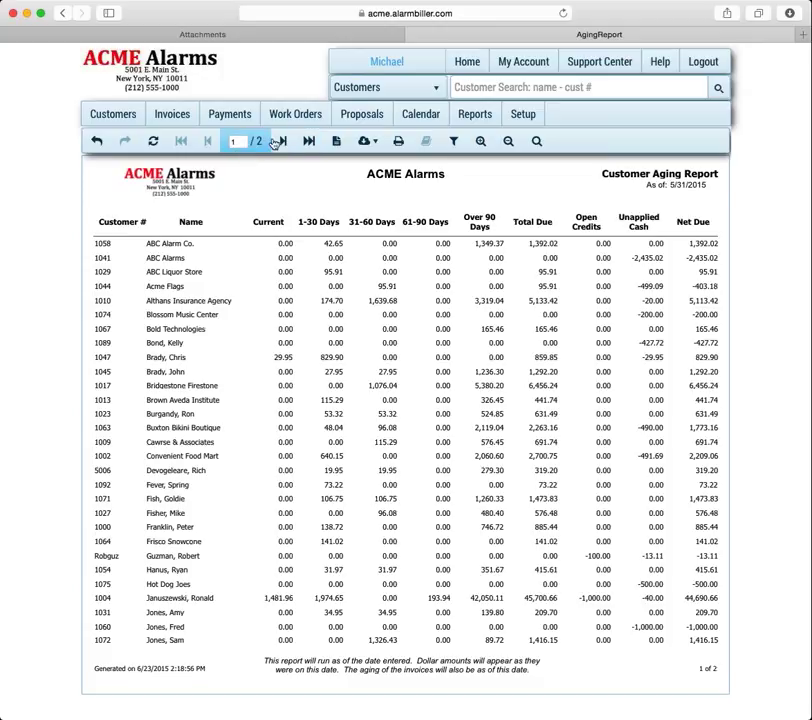
left_click(282, 141)
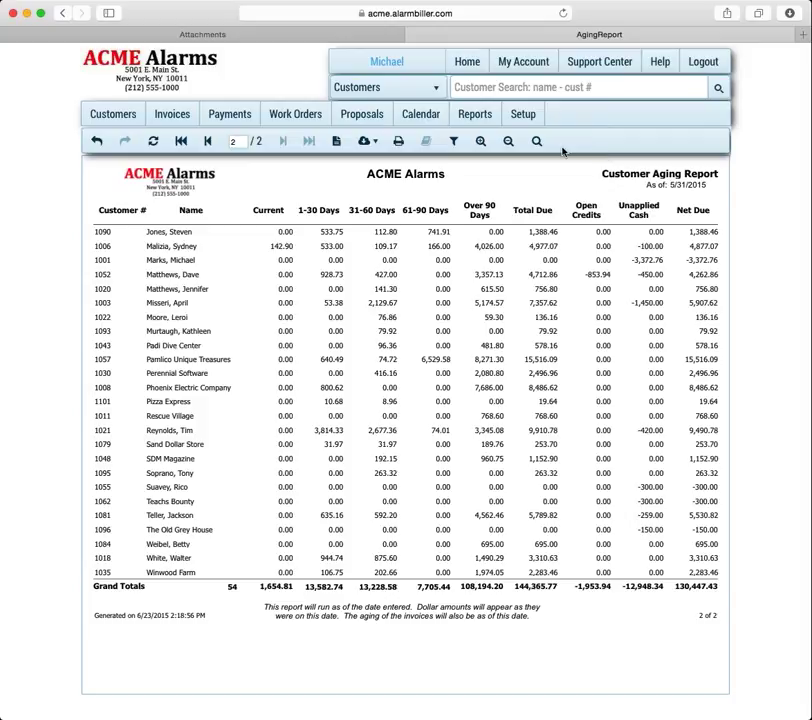
Step: Rerun the Aging Report as of 6/23/2015, ordered by Net Due with descending sort, and view it at full width
left_click(457, 142)
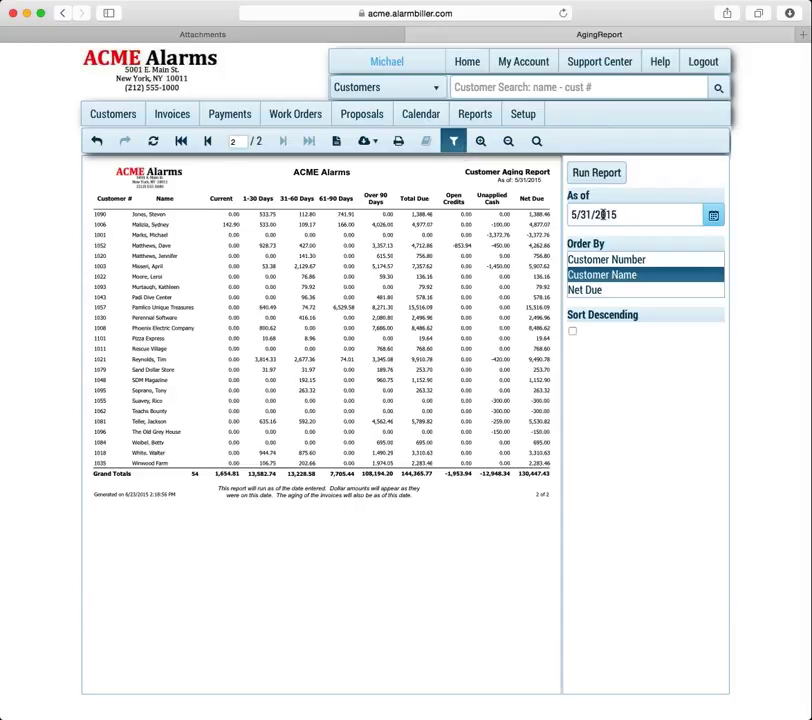
left_click(712, 217)
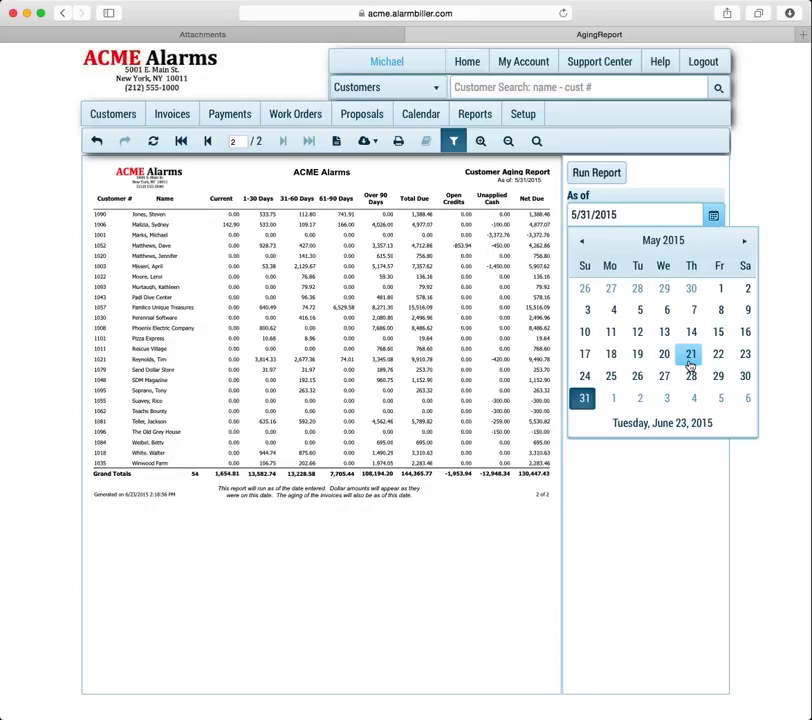
left_click(743, 242)
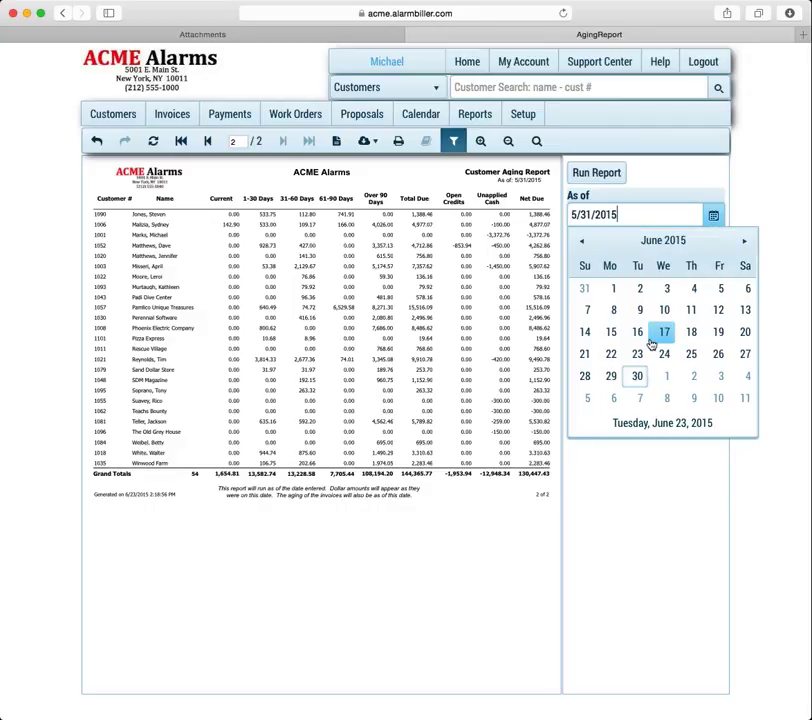
left_click(638, 355)
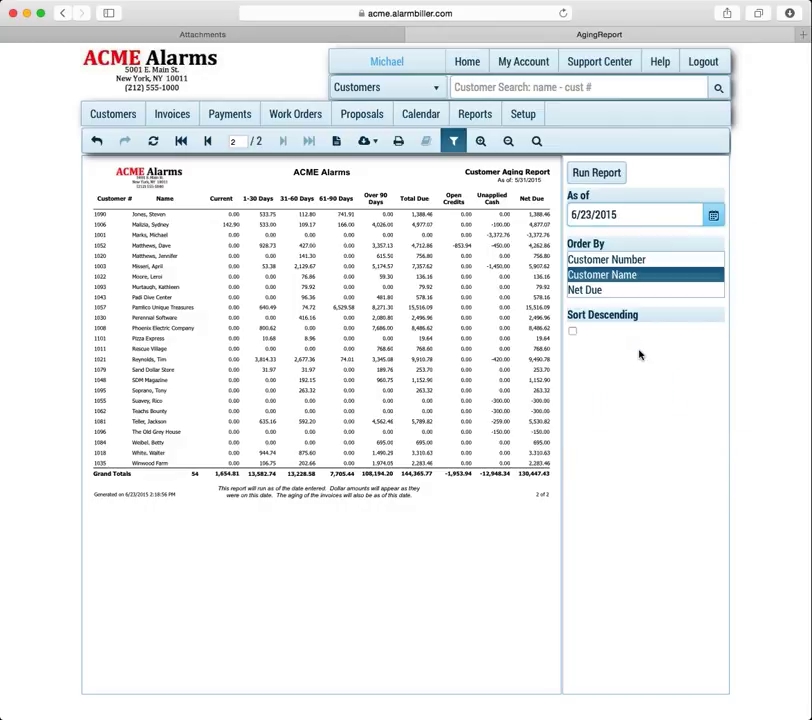
left_click(587, 289)
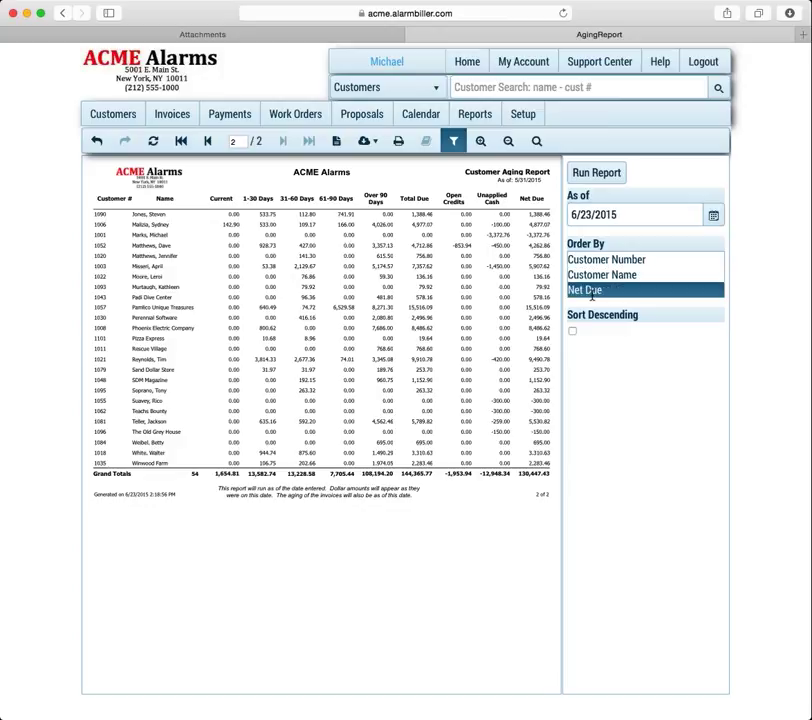
left_click(572, 333)
left_click(612, 173)
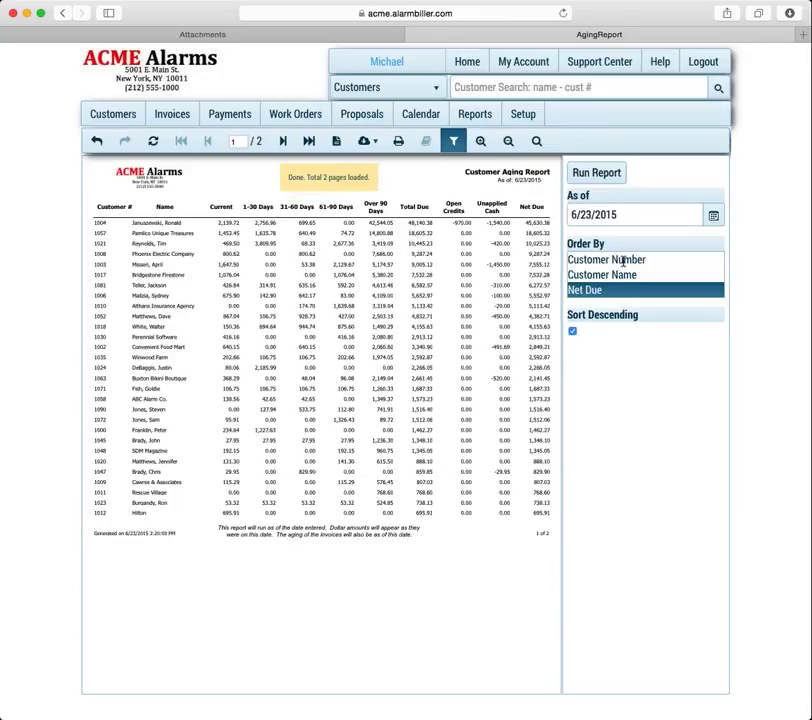
left_click(454, 140)
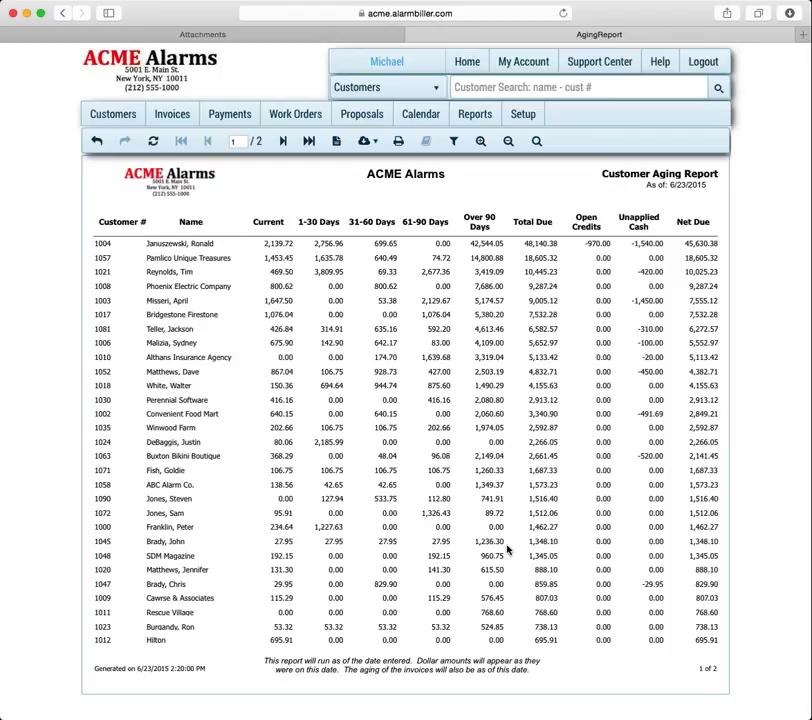
left_click(453, 141)
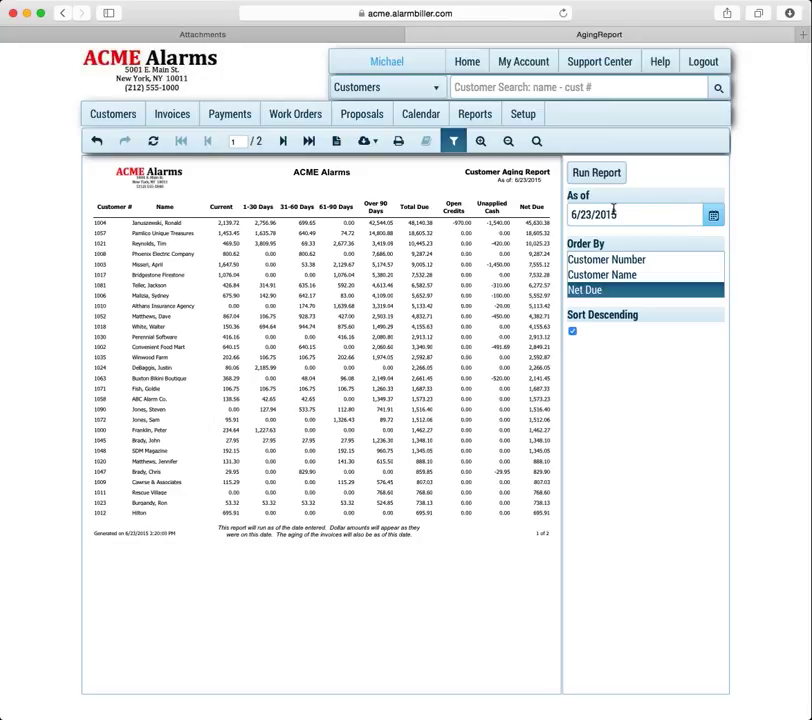
left_click(455, 143)
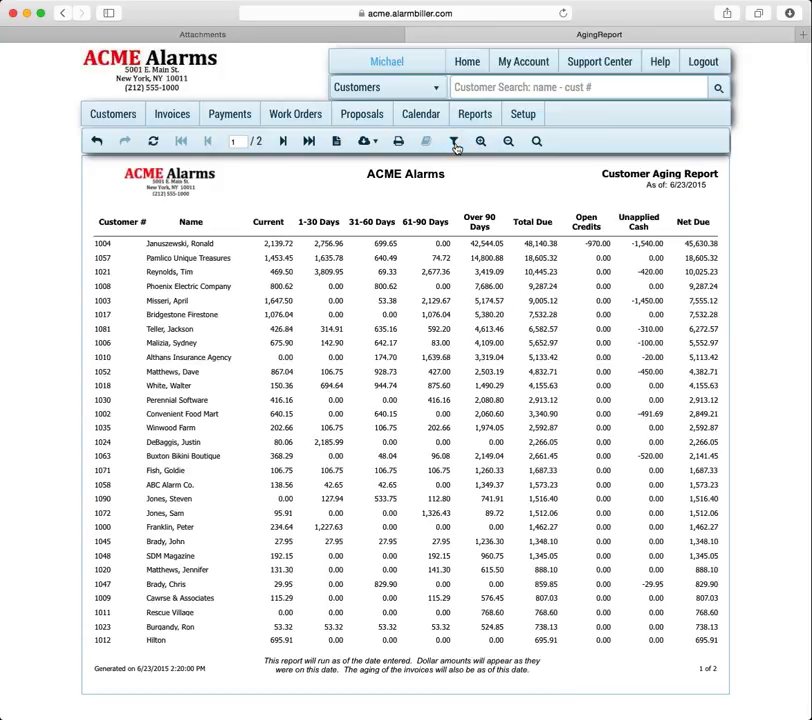
Step: Examine the unapplied payment details of Acme Flags, the Philadelphia customer and Althans Insurance Agency, leaving all customer rows collapsed
left_click(244, 116)
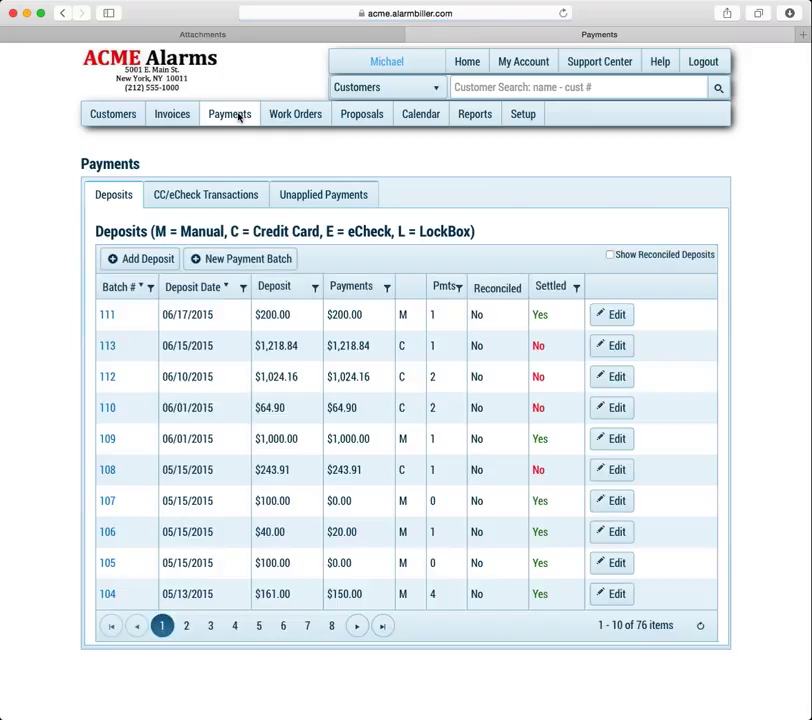
left_click(313, 195)
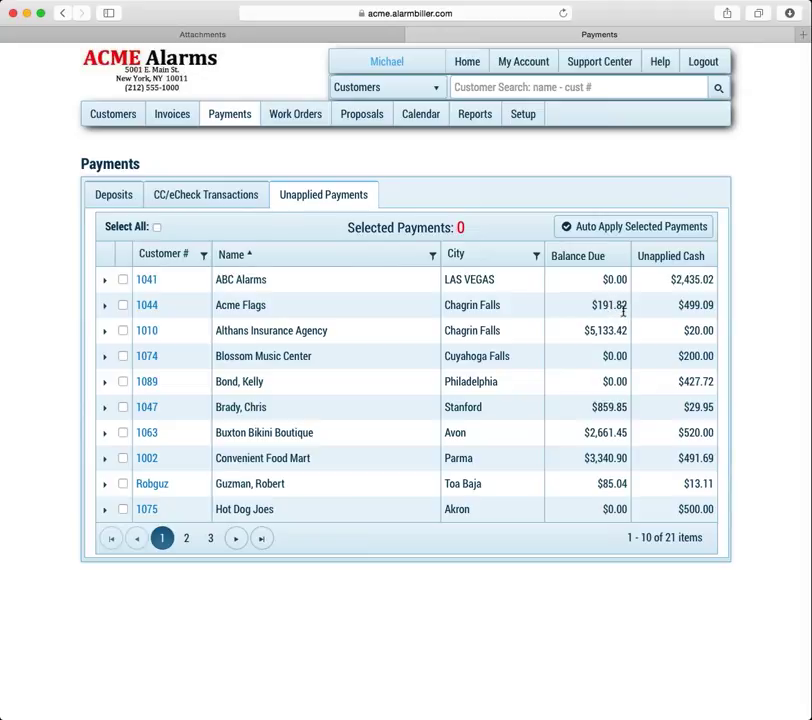
left_click(105, 307)
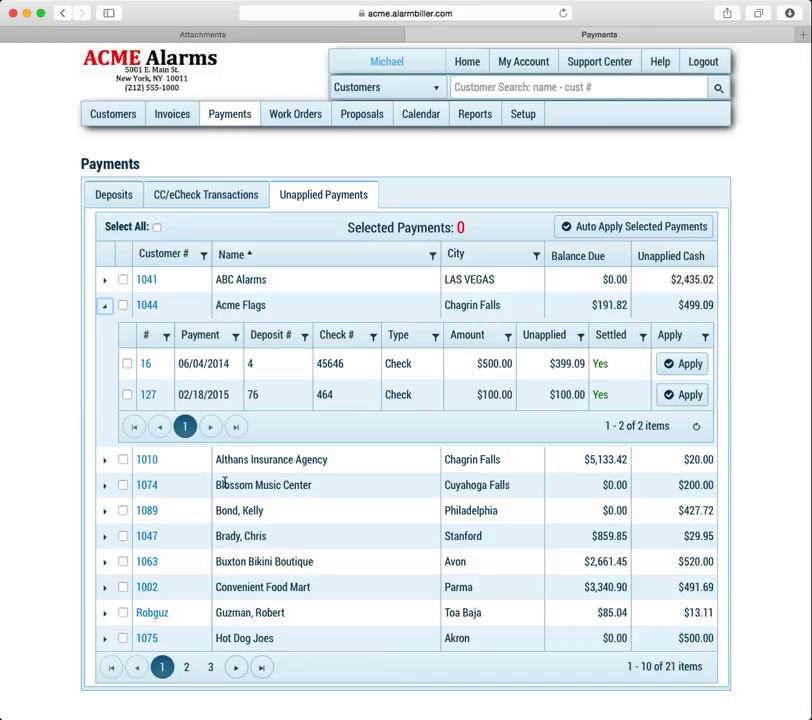
left_click(104, 515)
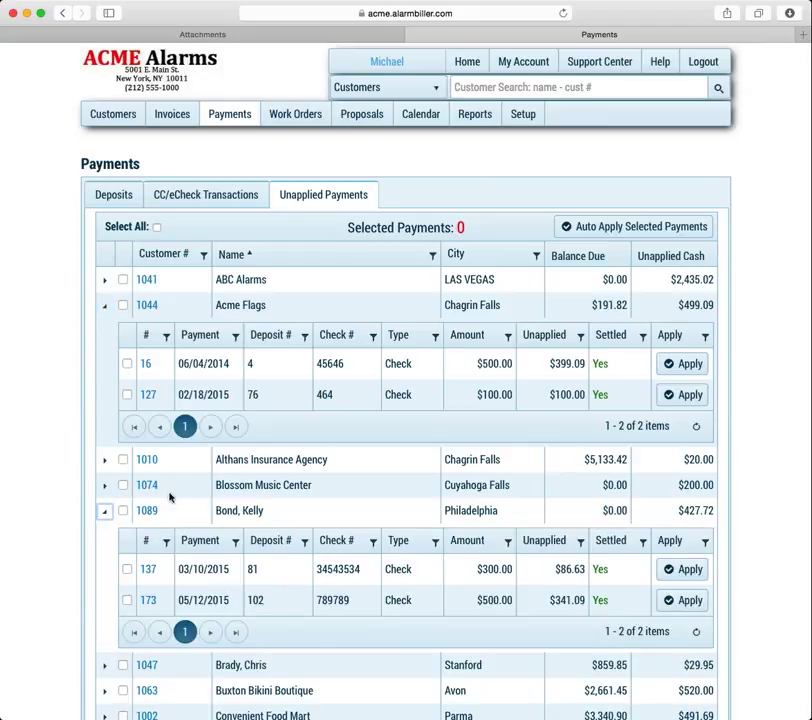
left_click(104, 461)
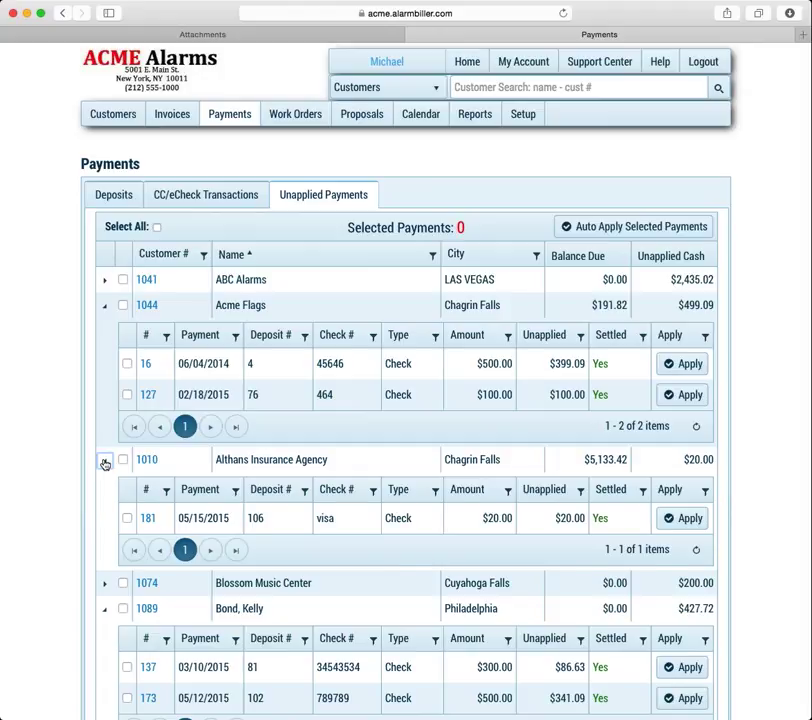
left_click(104, 461)
left_click(104, 306)
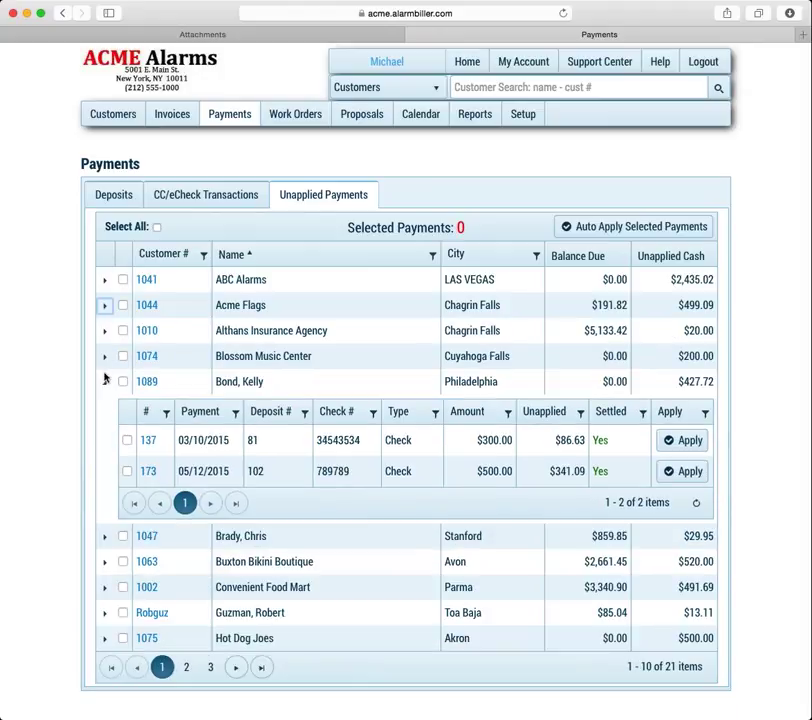
left_click(104, 381)
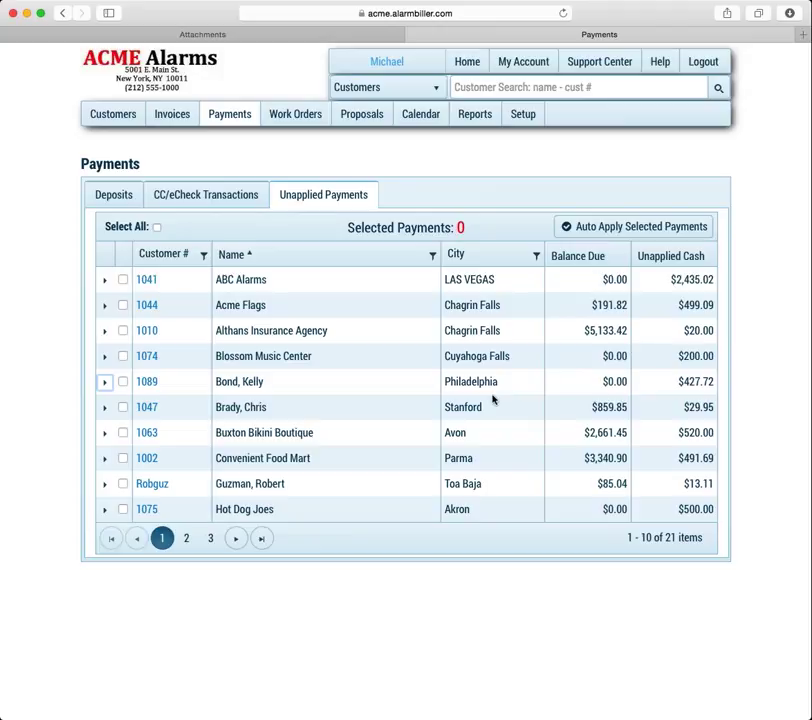
Step: Auto-apply all unapplied payments except those of the Stanford customer, review the notifications and minimize them
left_click(156, 228)
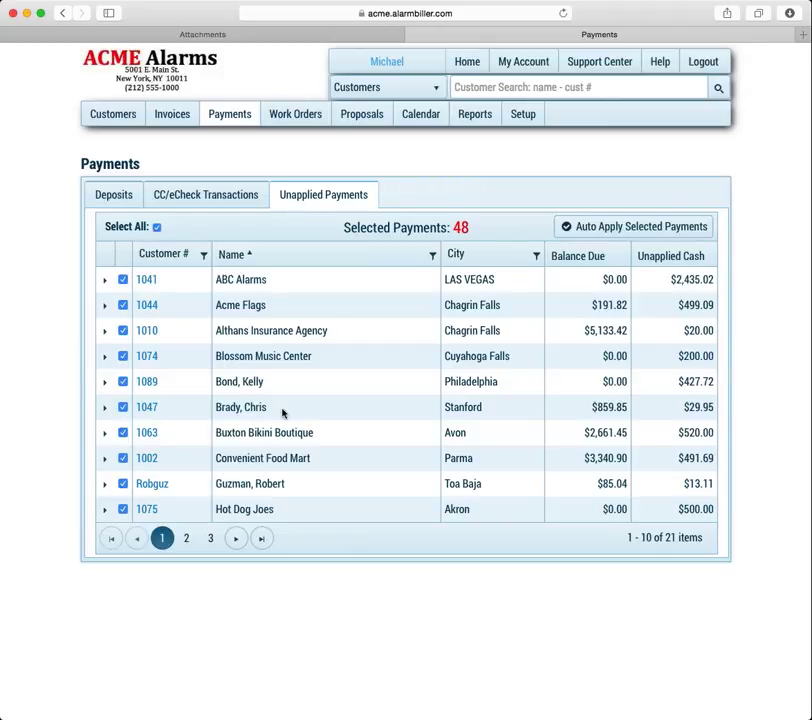
left_click(123, 407)
left_click(613, 232)
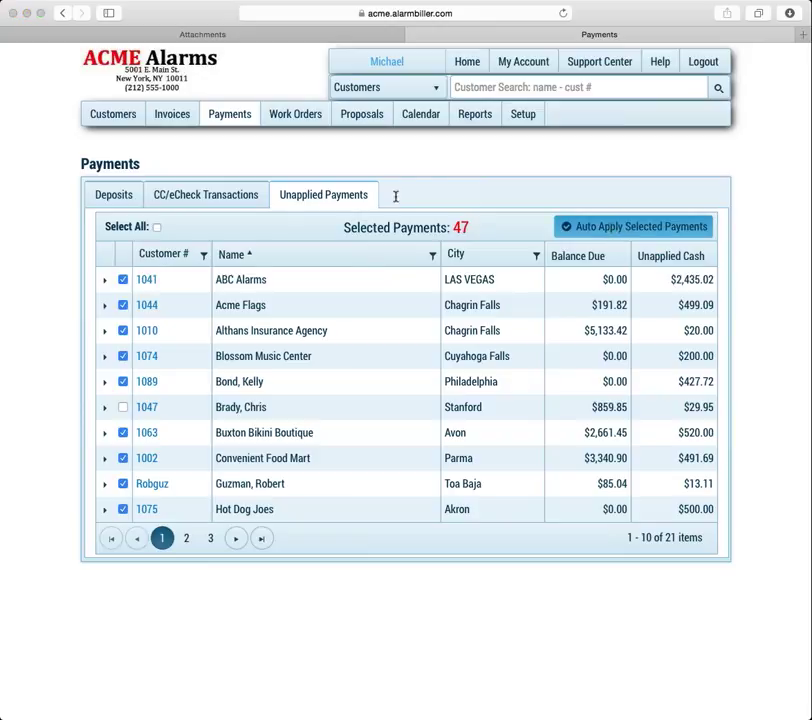
left_click(541, 262)
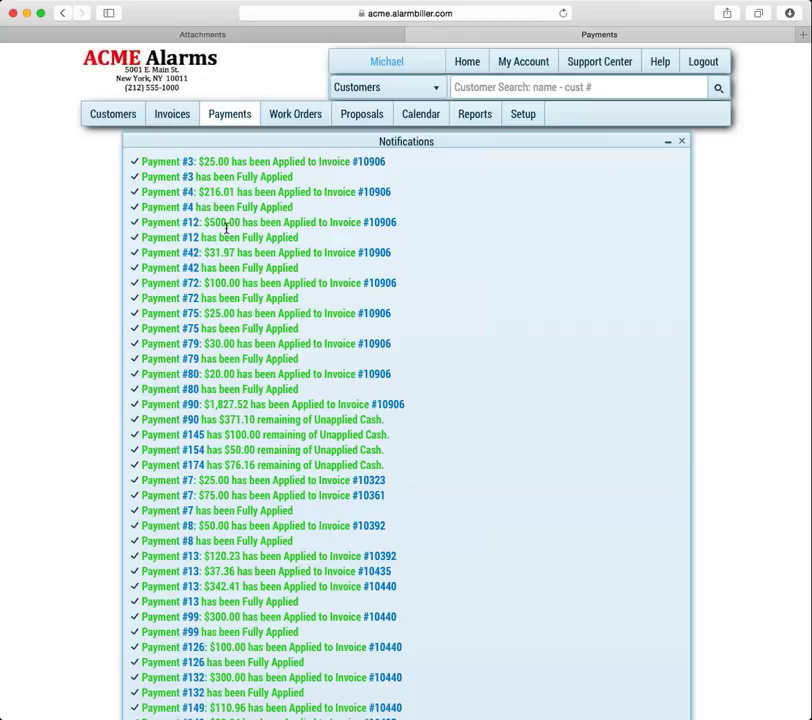
scroll(214, 183, "down", 4)
scroll(213, 188, "down", 15)
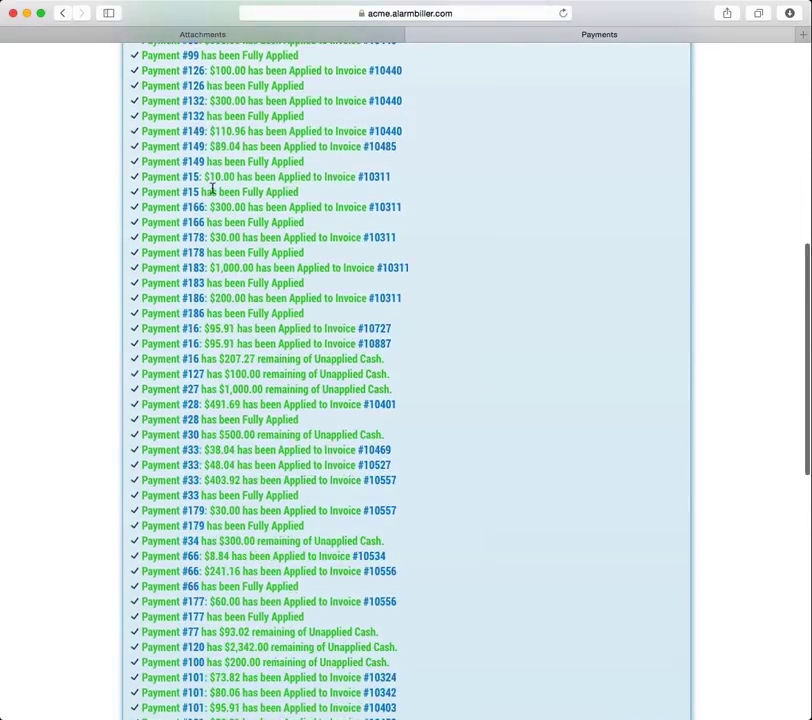
scroll(213, 185, "up", 20)
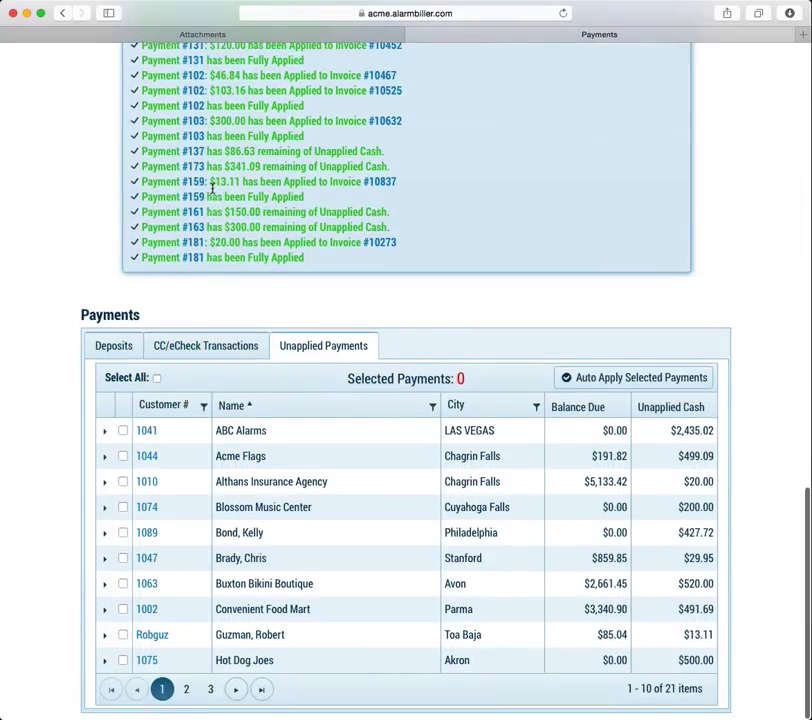
left_click(668, 144)
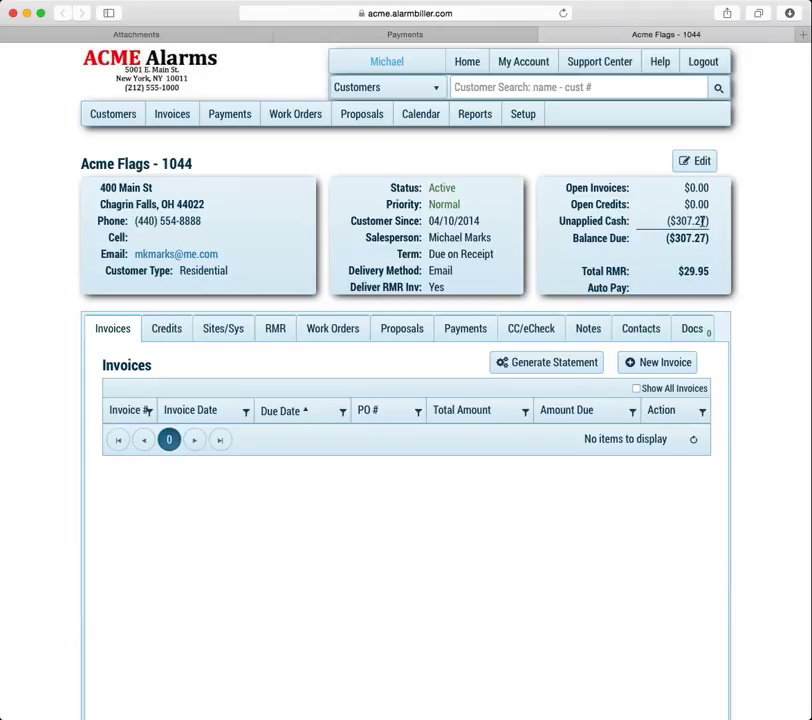
Step: Show all invoices of Acme Flags and examine the payments applied to the invoice dated 07/01/2015
left_click(636, 389)
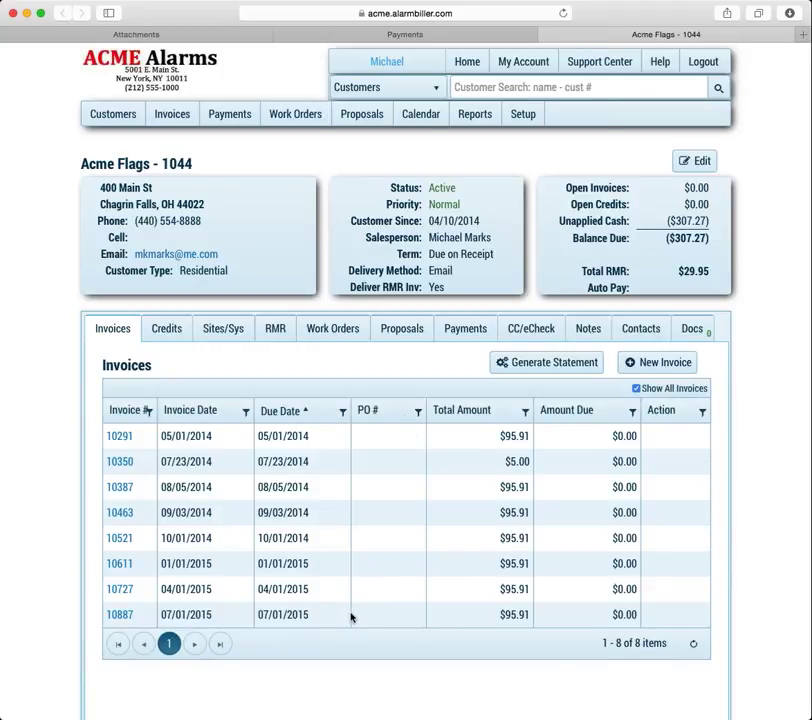
left_click(125, 615)
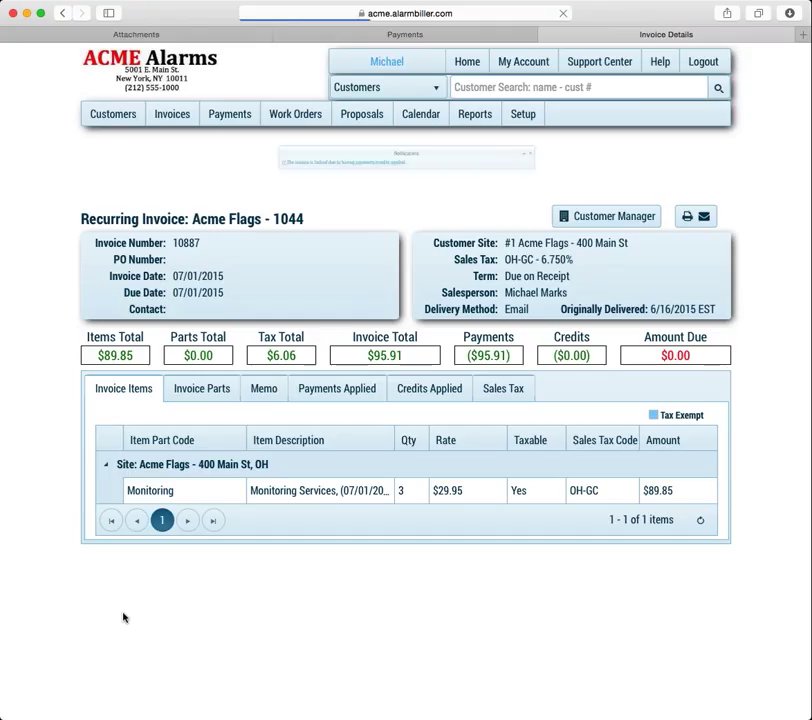
left_click(355, 389)
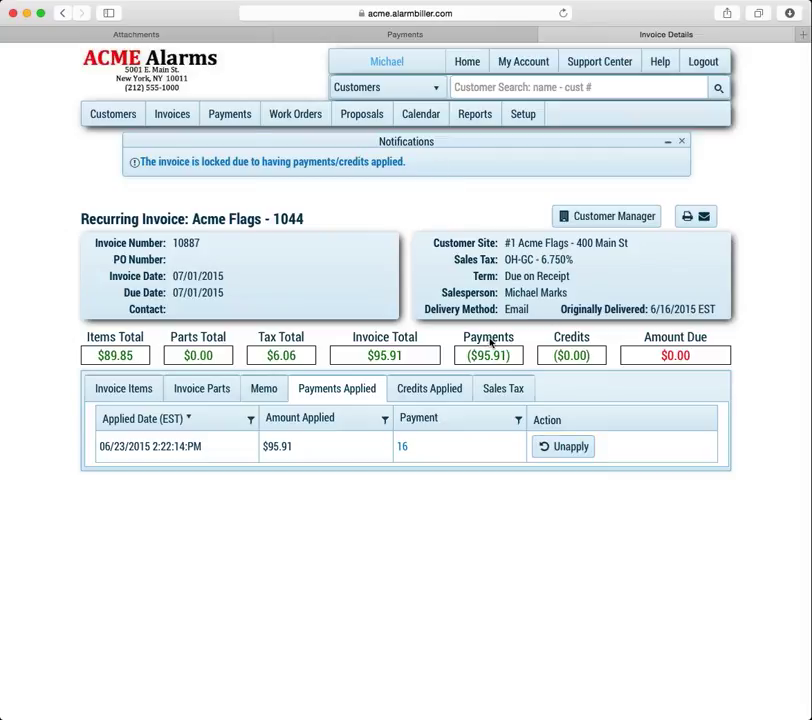
Step: Review the remaining unapplied payments and the open credits, trying the selection of all credits and leaving none selected
left_click(228, 116)
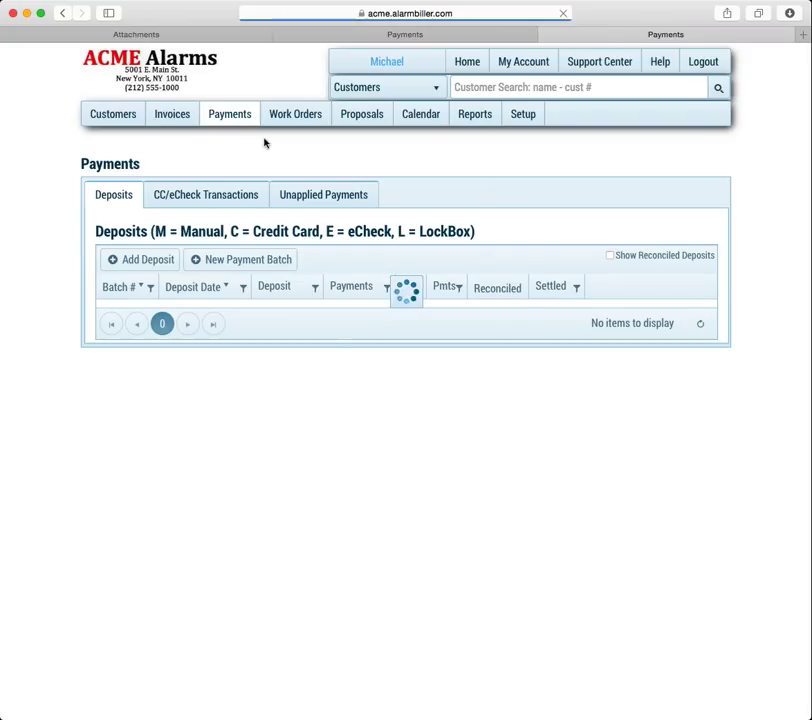
left_click(299, 197)
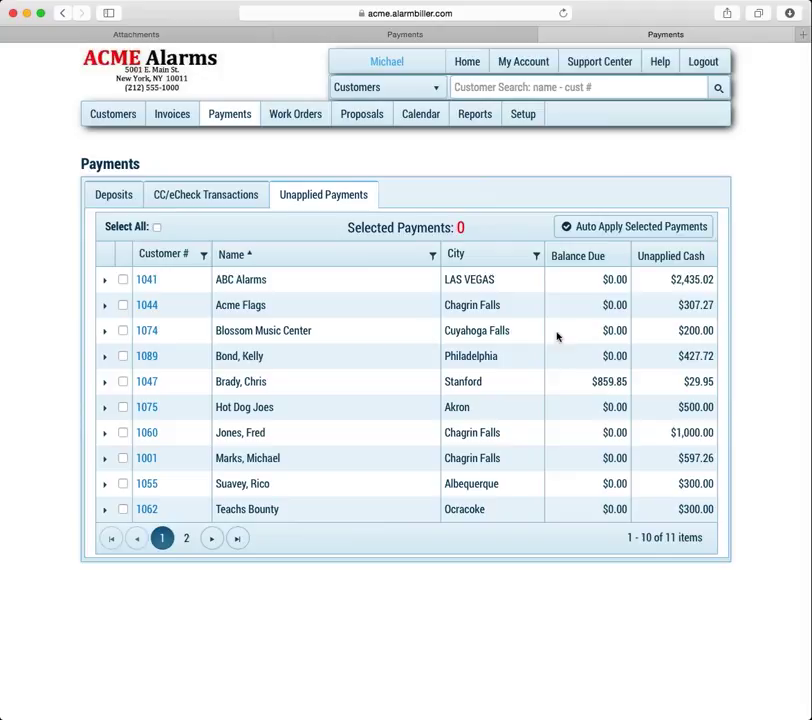
left_click(170, 118)
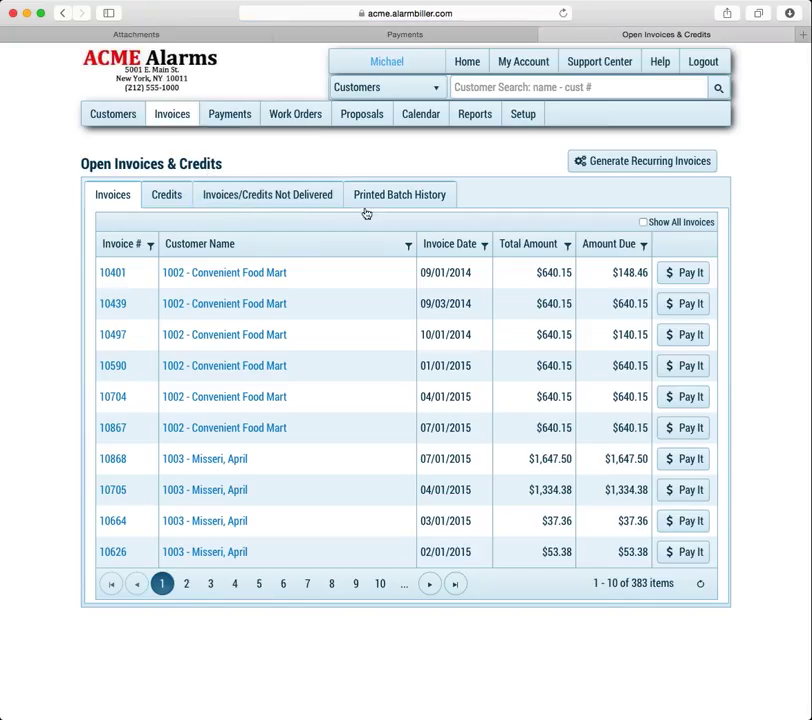
left_click(165, 197)
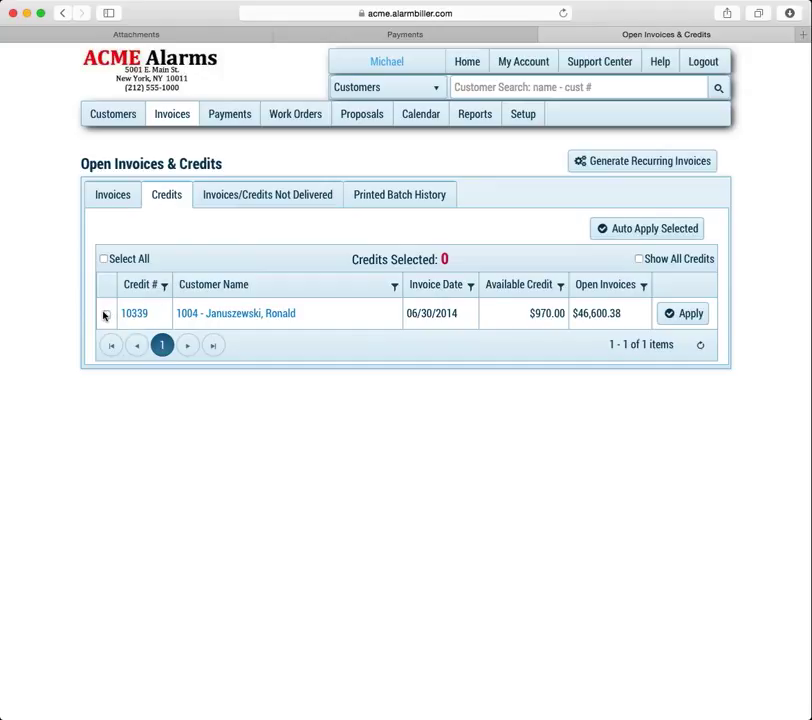
left_click(104, 259)
left_click(104, 259)
Step: Generate a customer statement preview dated 6/23/2015 with unapplied cash and credits excluded, keeping the minimum balance, days and late fee settings
left_click(480, 114)
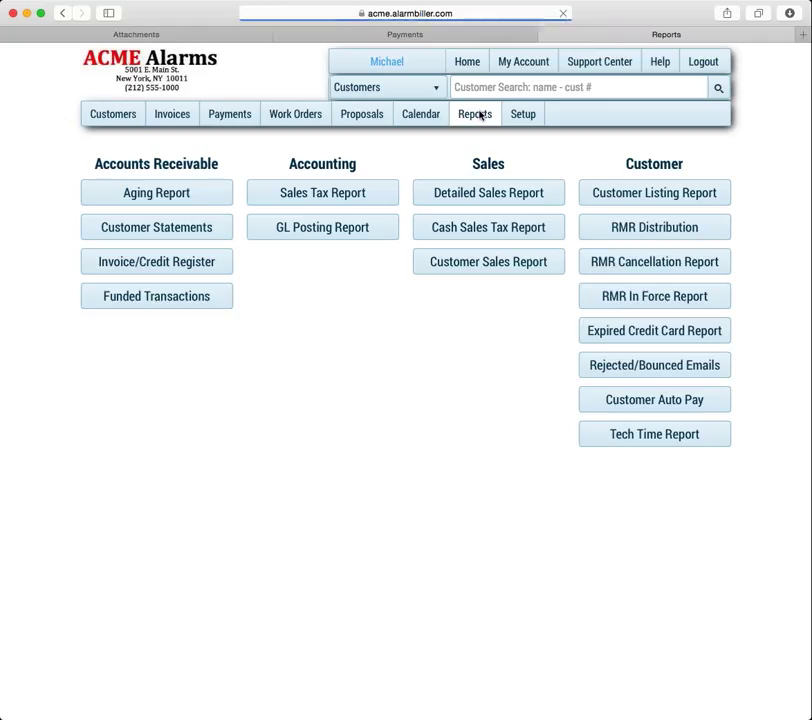
left_click(212, 230)
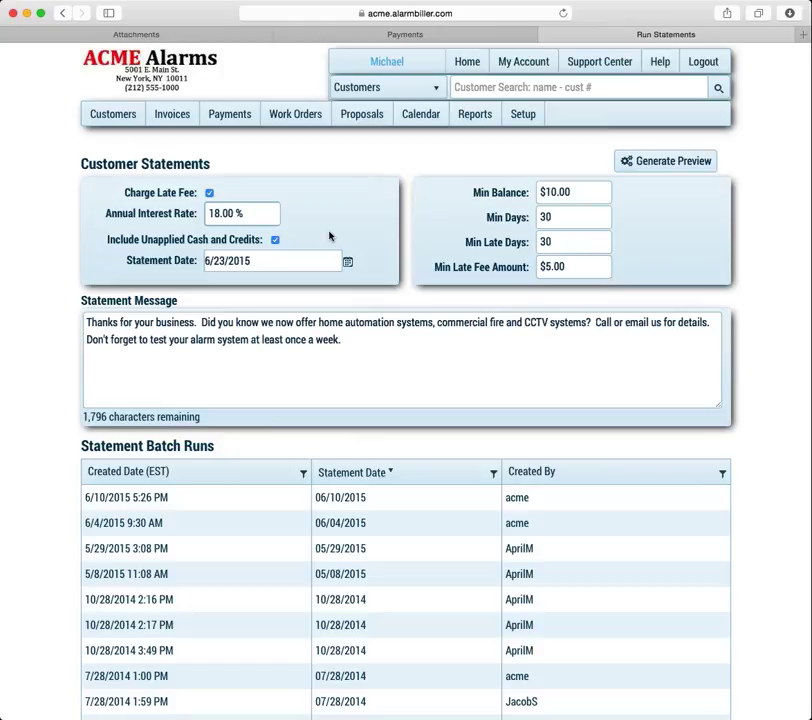
left_click(275, 240)
left_click(575, 192)
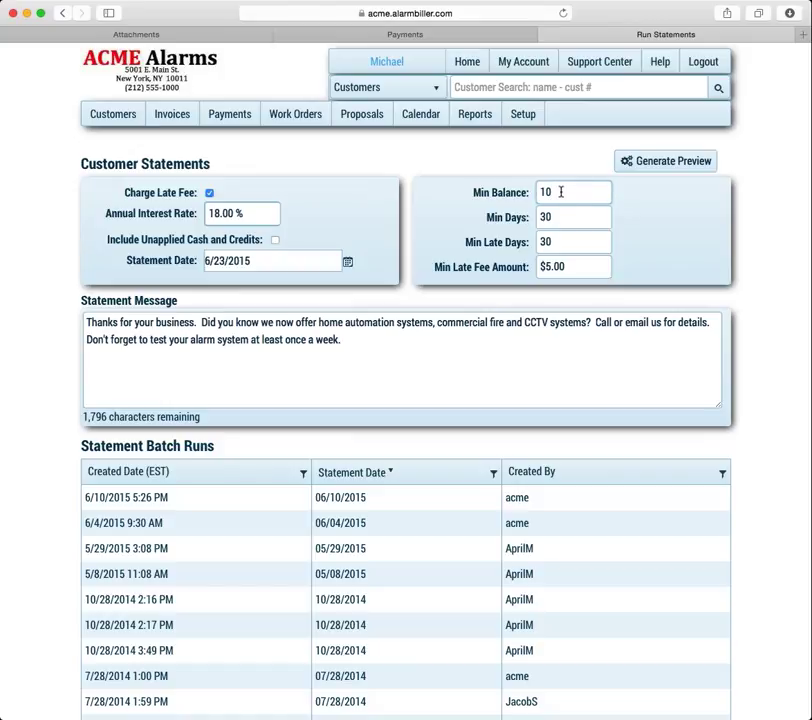
left_click(563, 216)
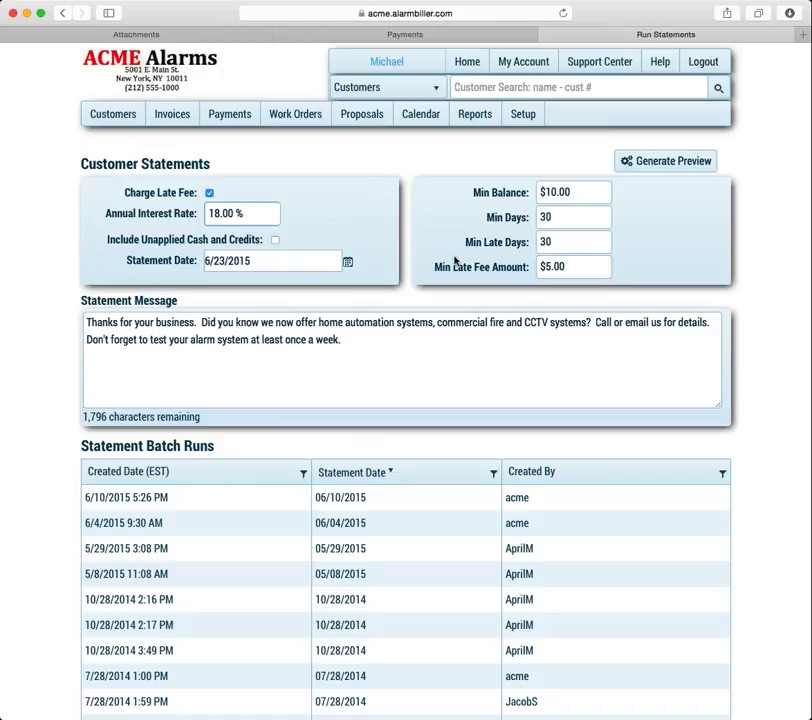
left_click(570, 266)
left_click_drag(573, 267, 540, 267)
left_click(544, 268)
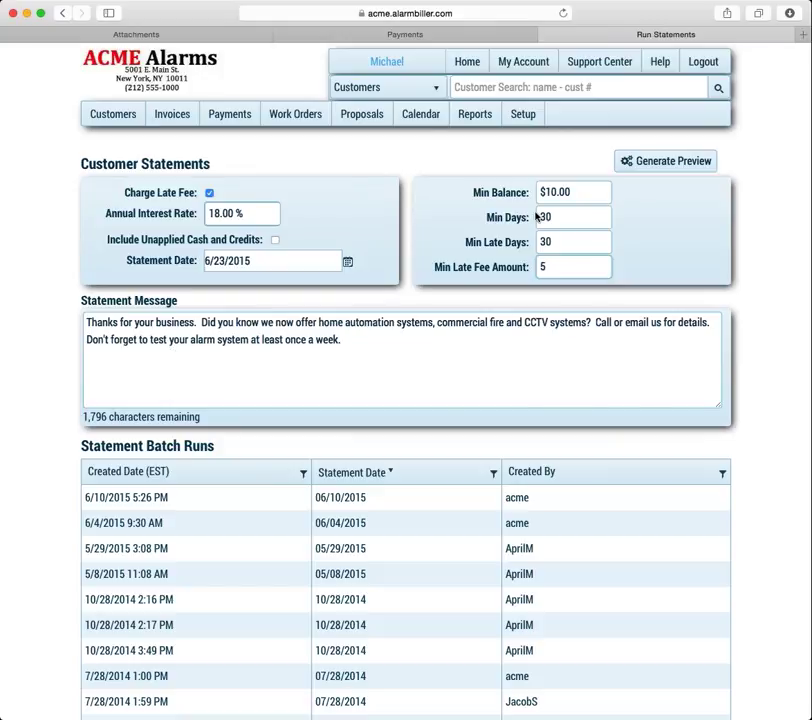
left_click(667, 160)
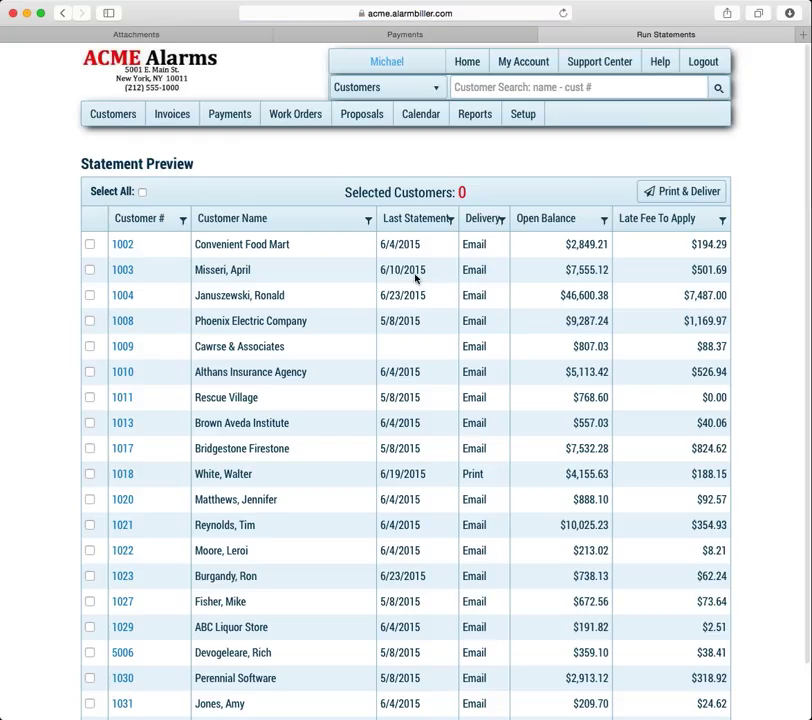
Step: Browse the statement preview and its next page, return to the statement settings and generate the preview again
scroll(414, 275, "down", 2)
scroll(415, 275, "down", 2)
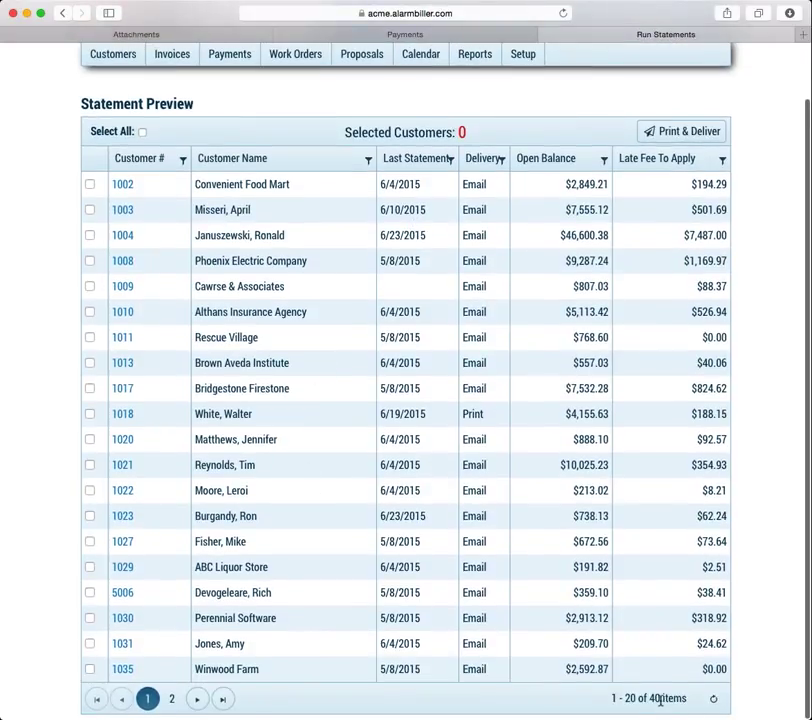
left_click(196, 700)
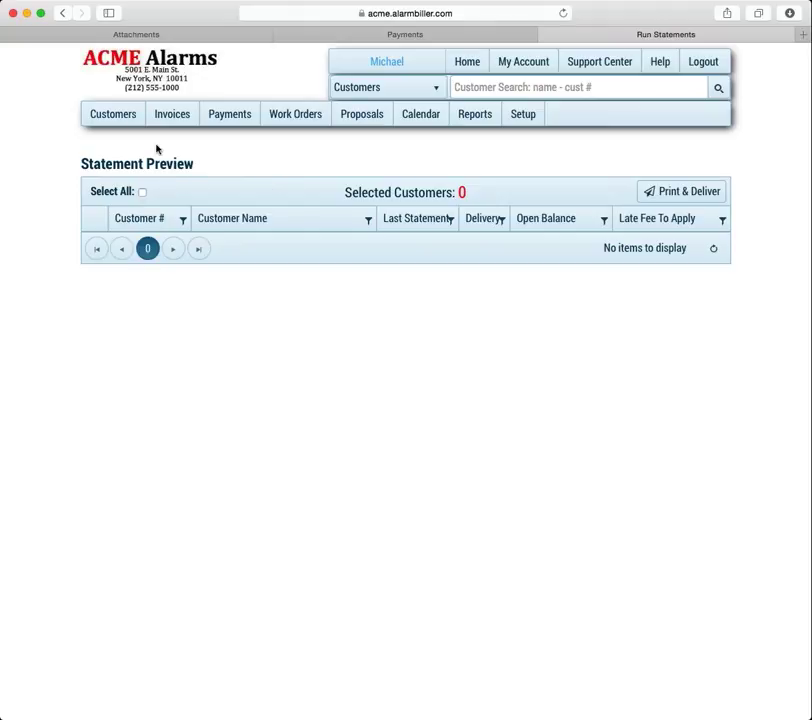
left_click(62, 13)
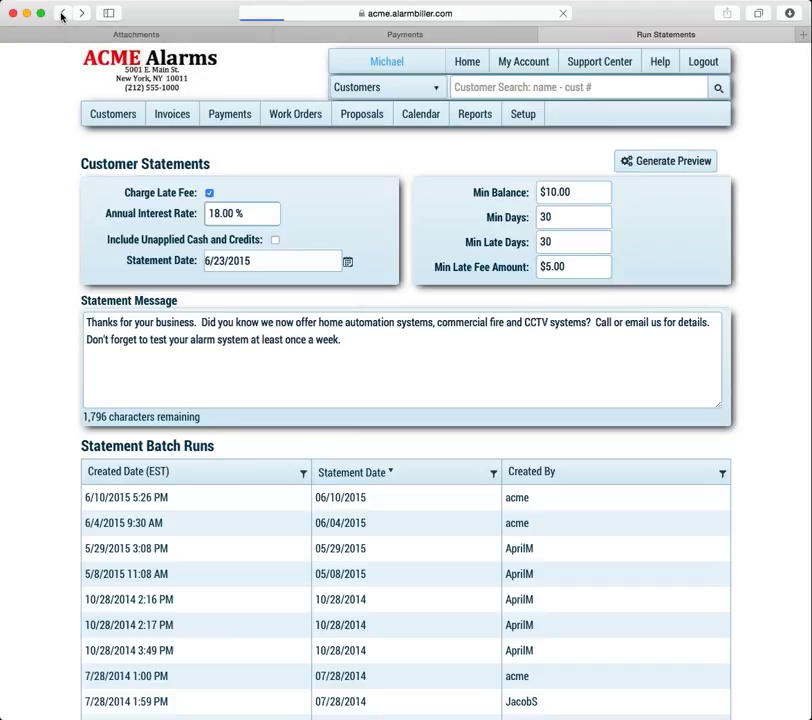
left_click(640, 172)
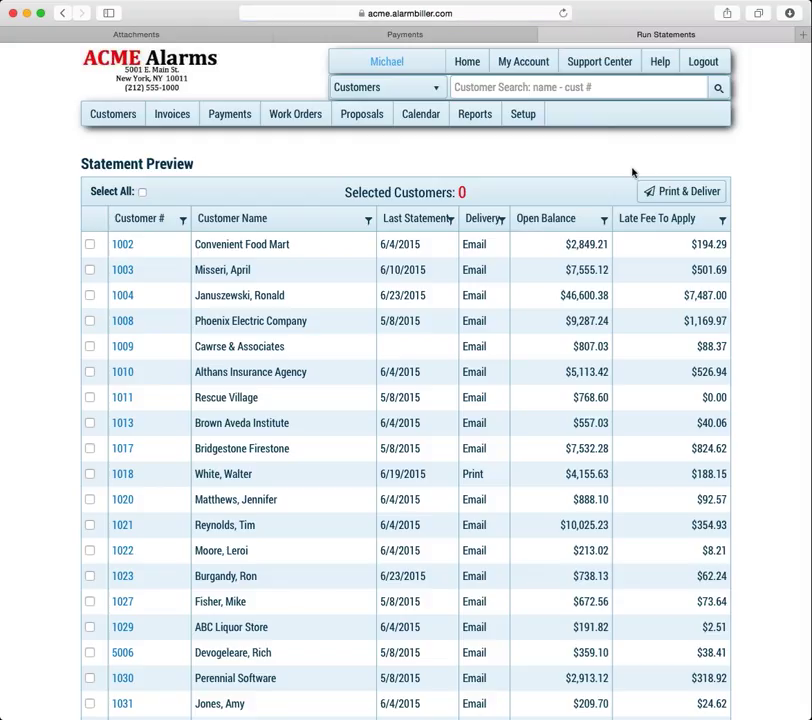
Step: Select all customers in the statement preview except the one with the 6/23/2015 statement and $46,600.38 balance and Althans Insurance Agency
left_click(141, 194)
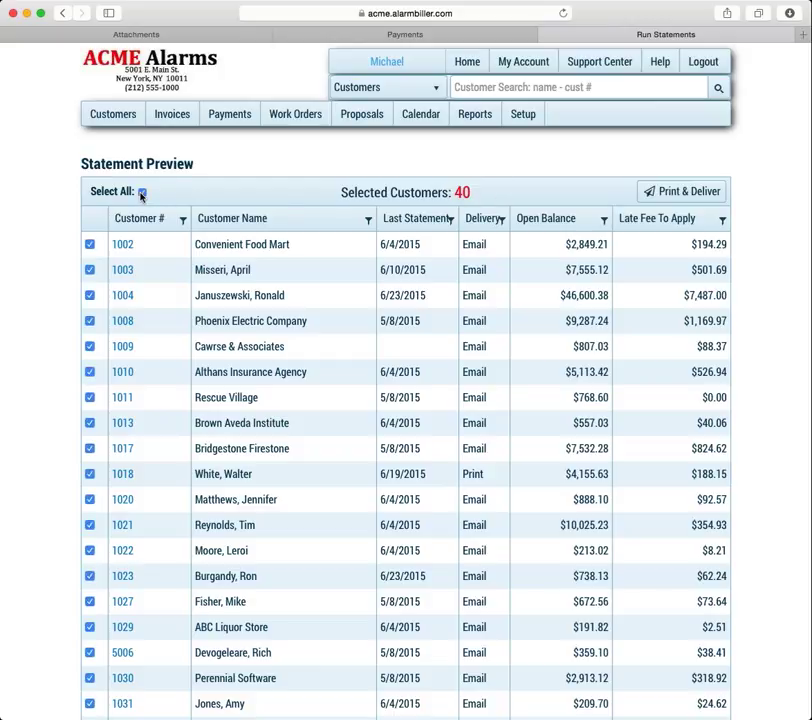
scroll(104, 230, "down", 1)
scroll(104, 230, "down", 2)
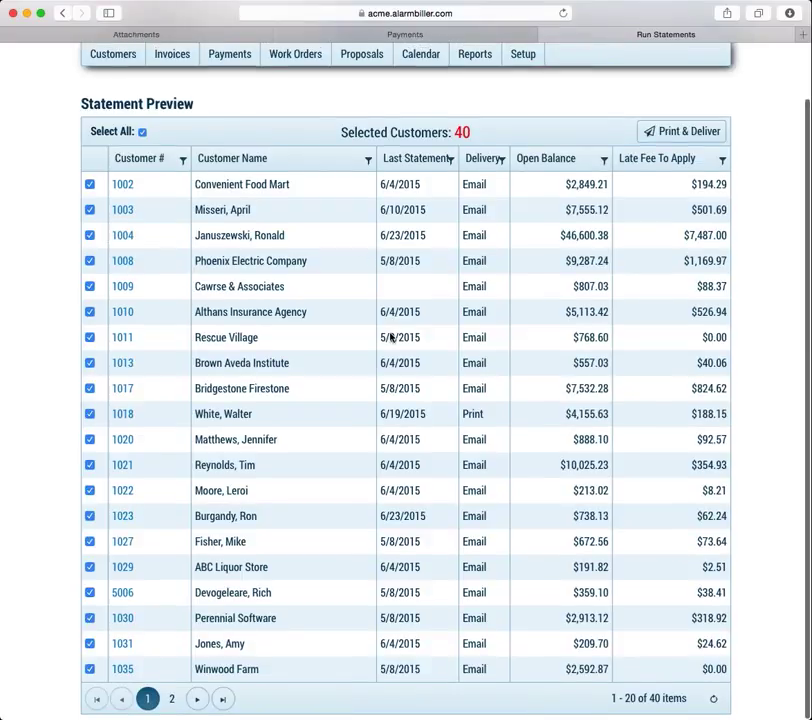
left_click(89, 235)
left_click(89, 311)
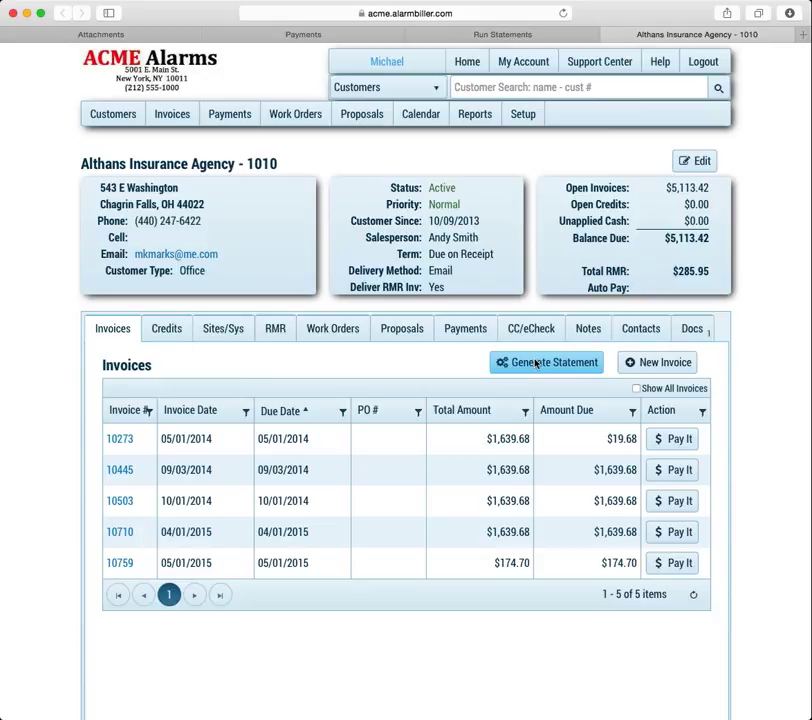
Step: Enable No Statements for Althans Insurance Agency, try the No Late Fees option but leave it off, and save the customer
left_click(706, 161)
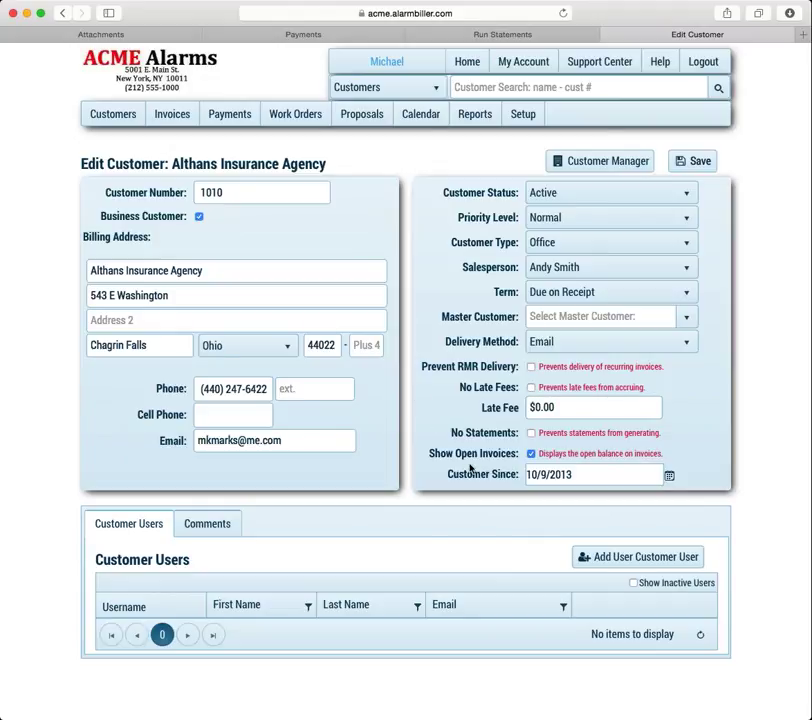
left_click(531, 434)
left_click(531, 387)
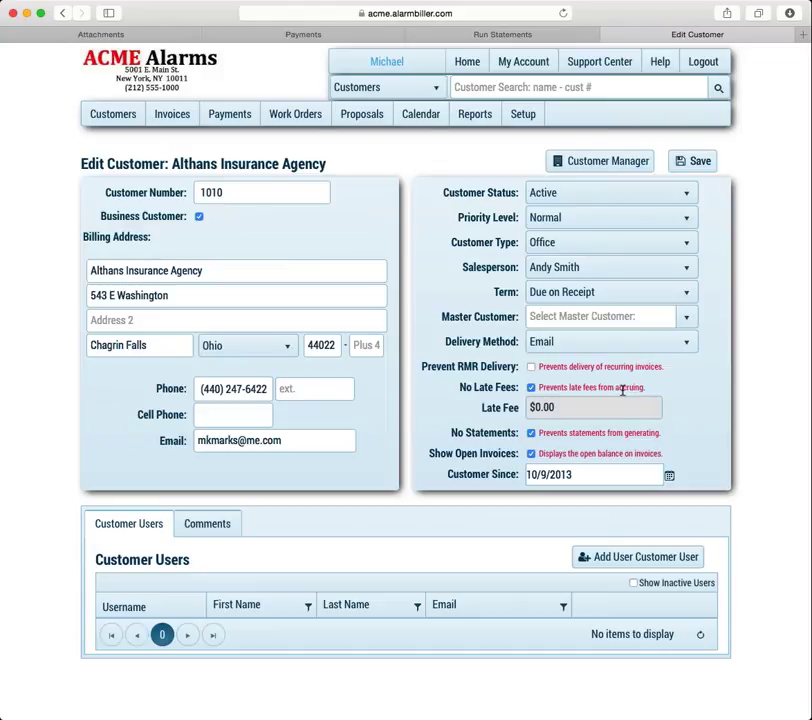
left_click(530, 390)
left_click(530, 390)
left_click(530, 388)
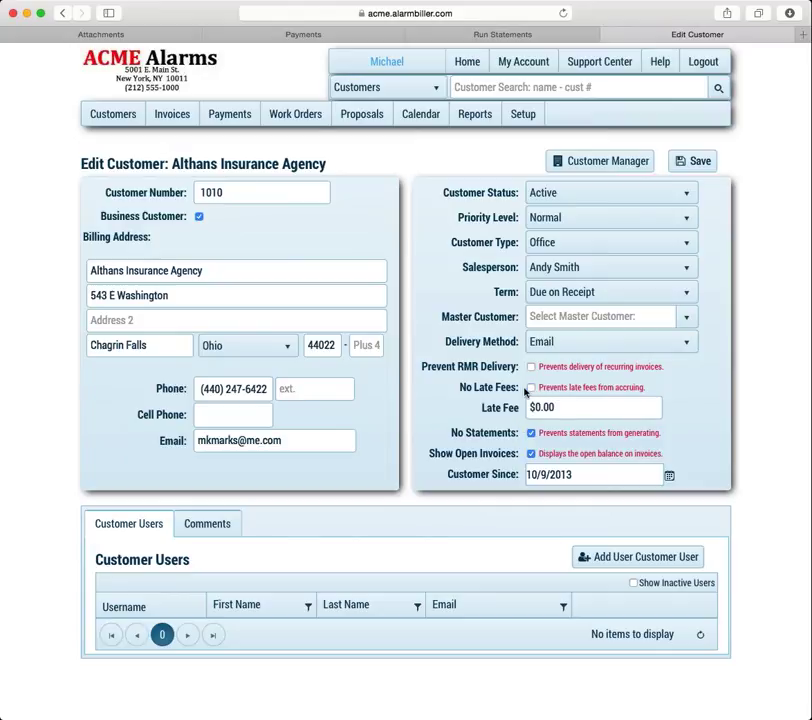
left_click(560, 407)
left_click_drag(560, 407, 521, 407)
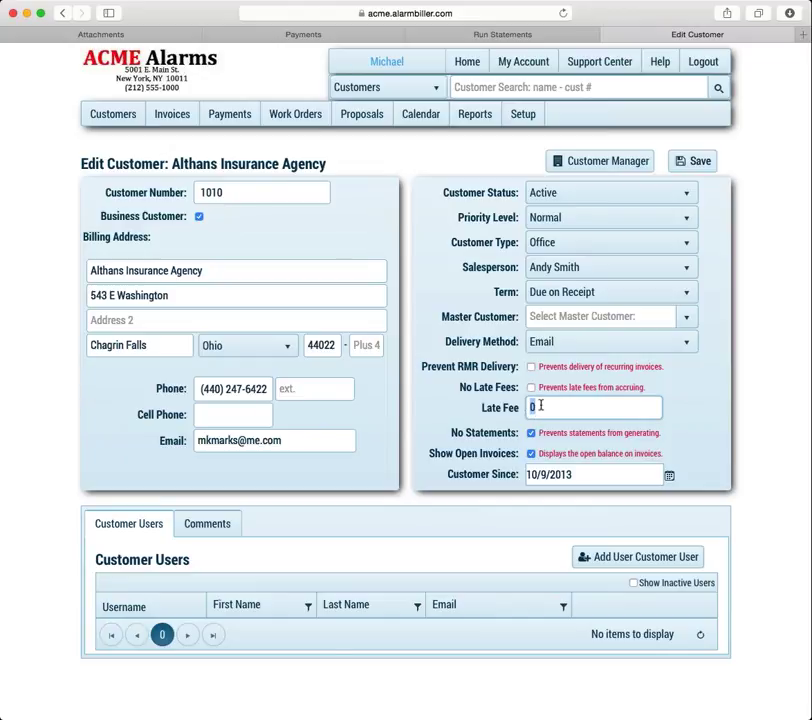
left_click(697, 418)
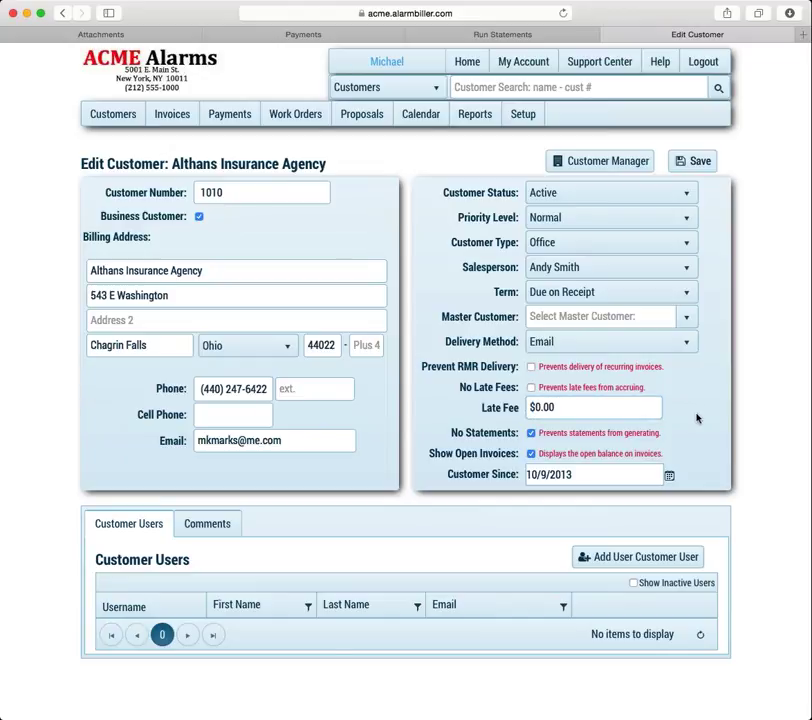
left_click(692, 162)
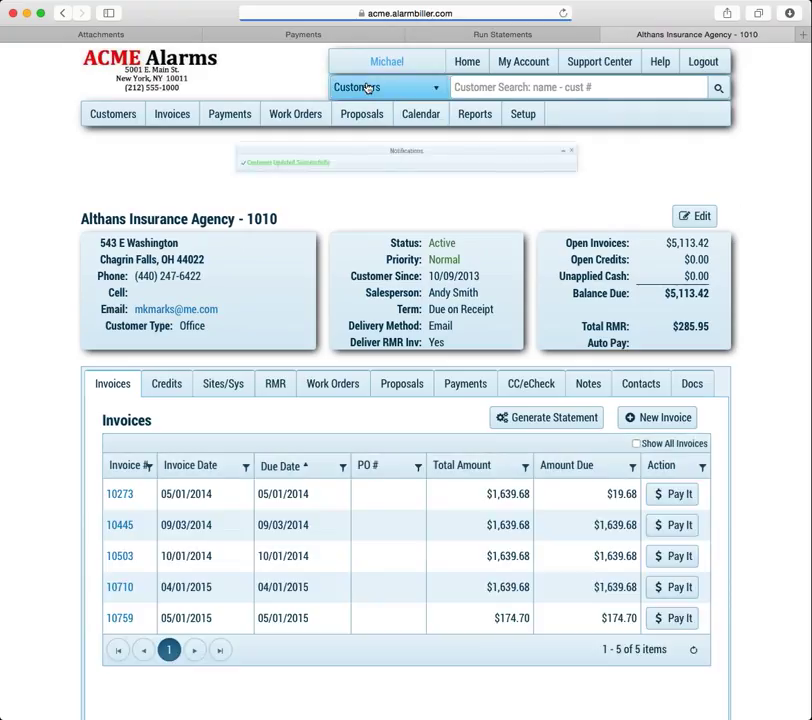
Step: Generate a fresh customer statement preview and check whether Althans Insurance Agency is listed
left_click(480, 115)
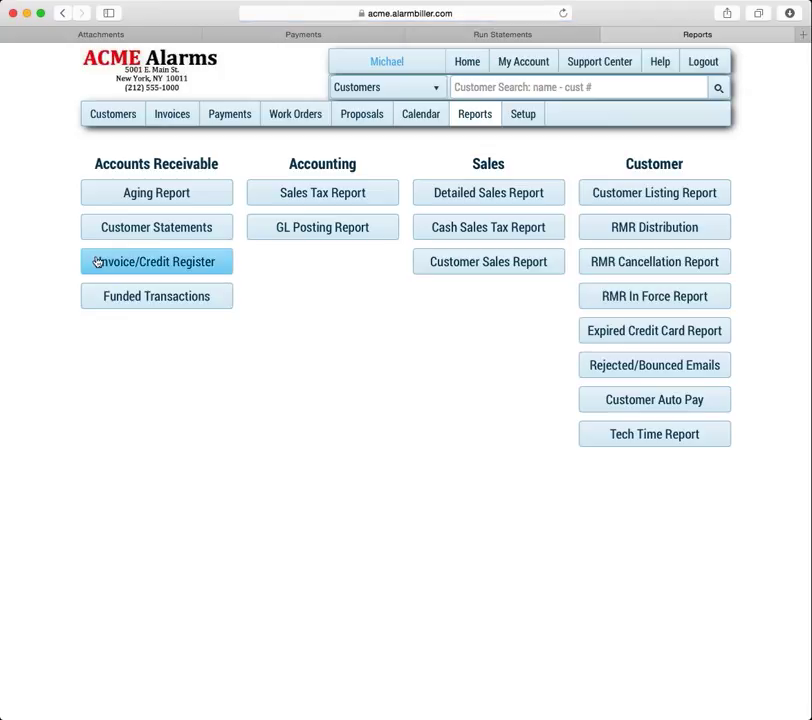
left_click(137, 230)
left_click(674, 162)
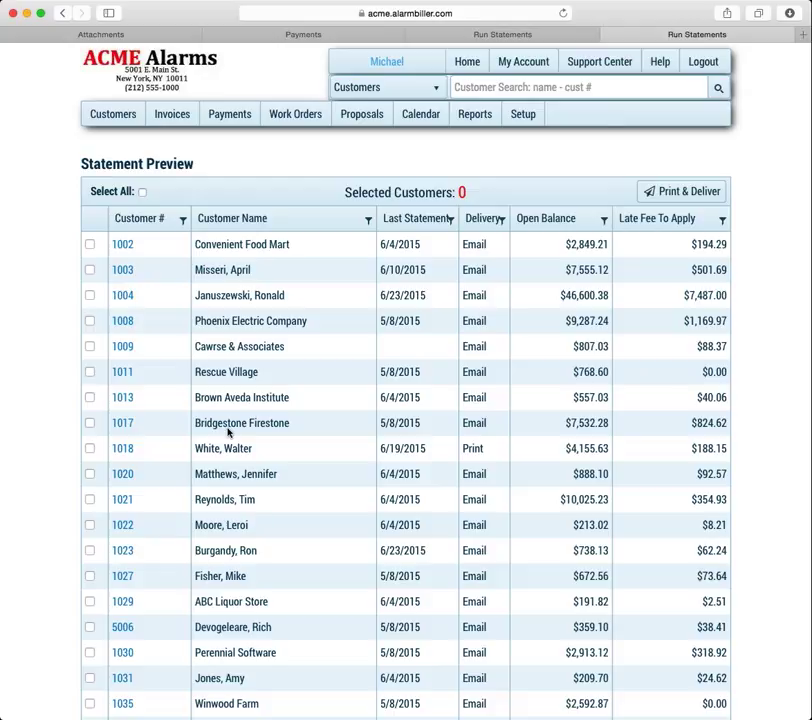
scroll(226, 435, "down", 2)
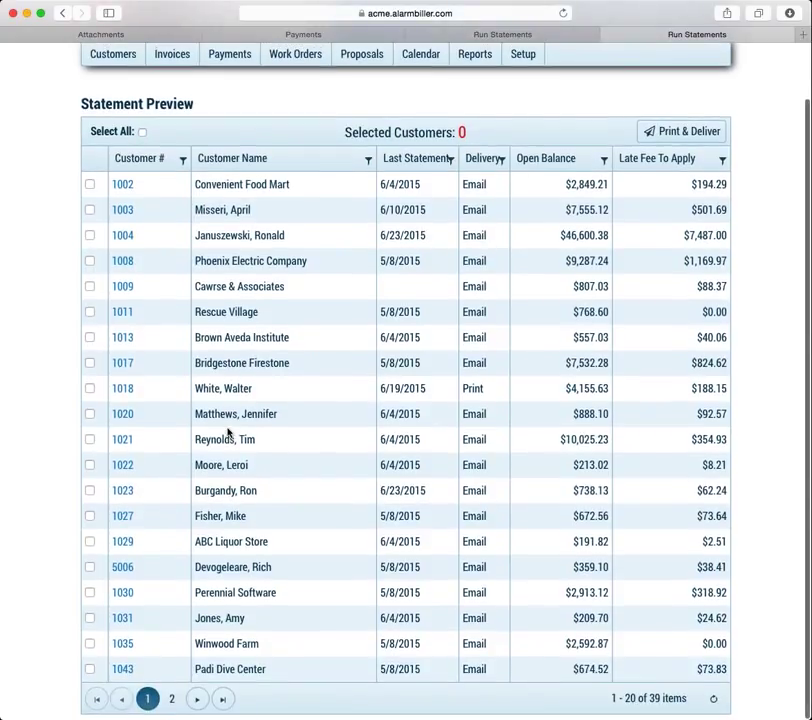
Step: Examine the item count and the delivery method column of the statement preview
left_click_drag(649, 699, 661, 700)
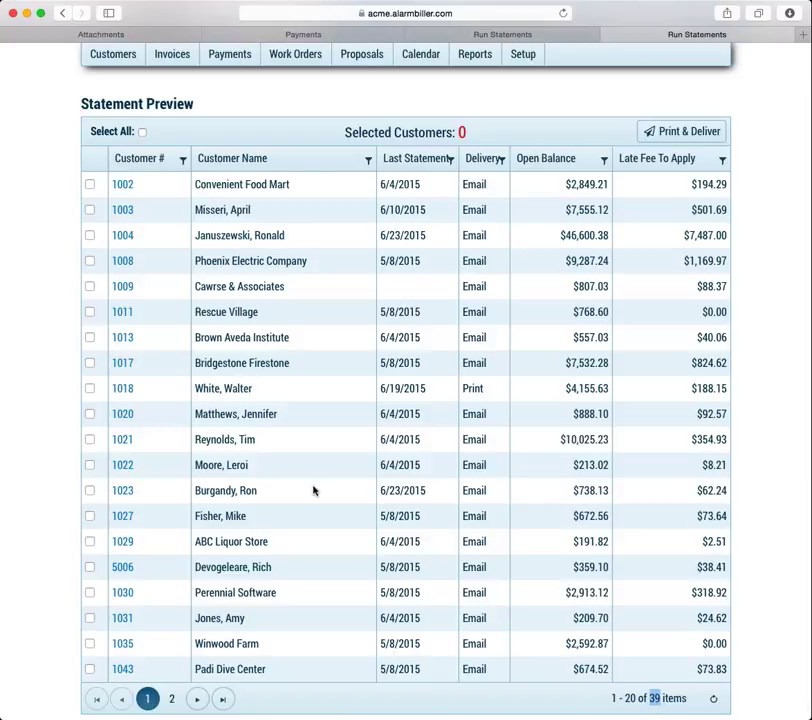
left_click(473, 189)
scroll(478, 440, "down", 1)
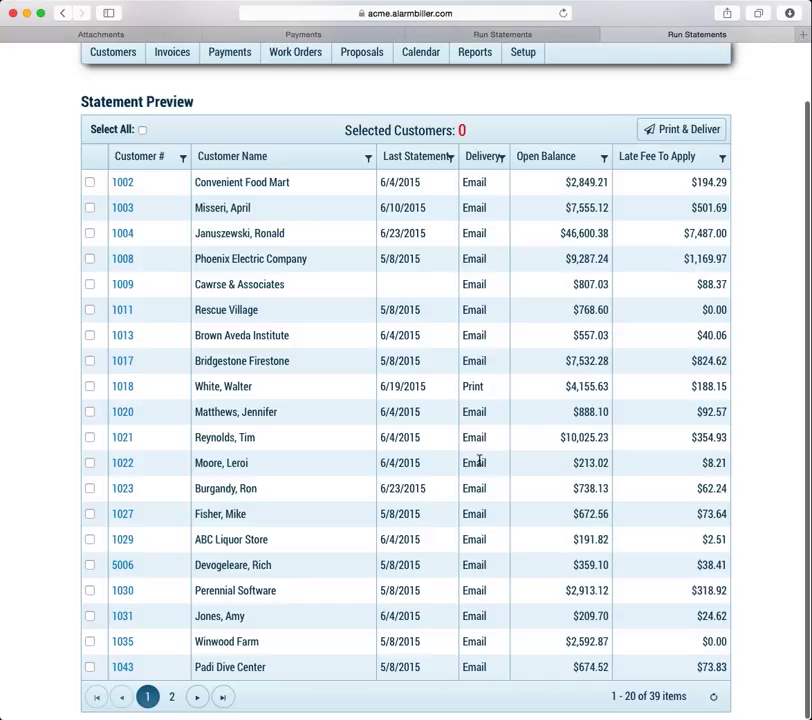
scroll(479, 460, "up", 1)
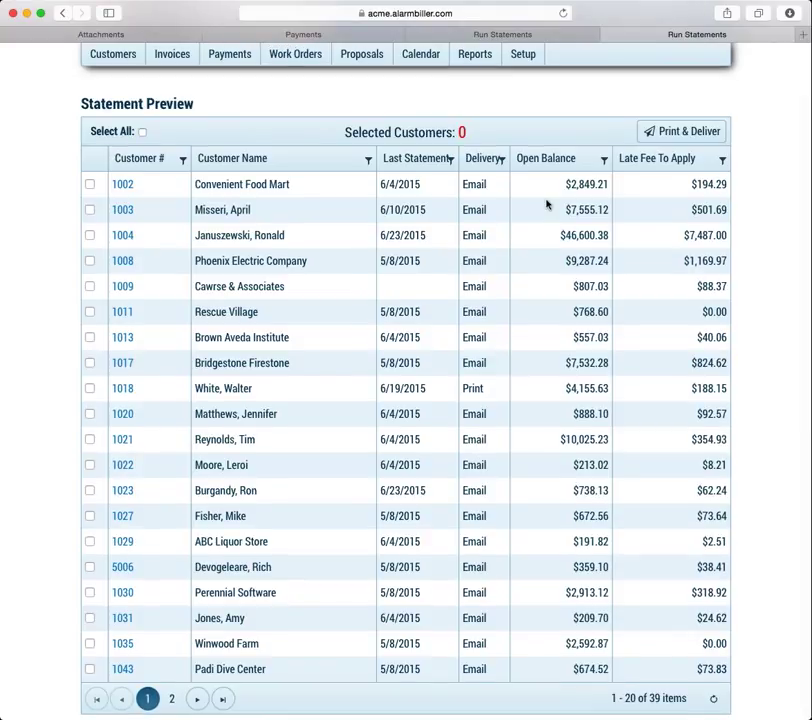
Step: Search the customers for "alth" and open the Althans Insurance Agency record
scroll(560, 200, "up", 3)
left_click(463, 88)
type("alth")
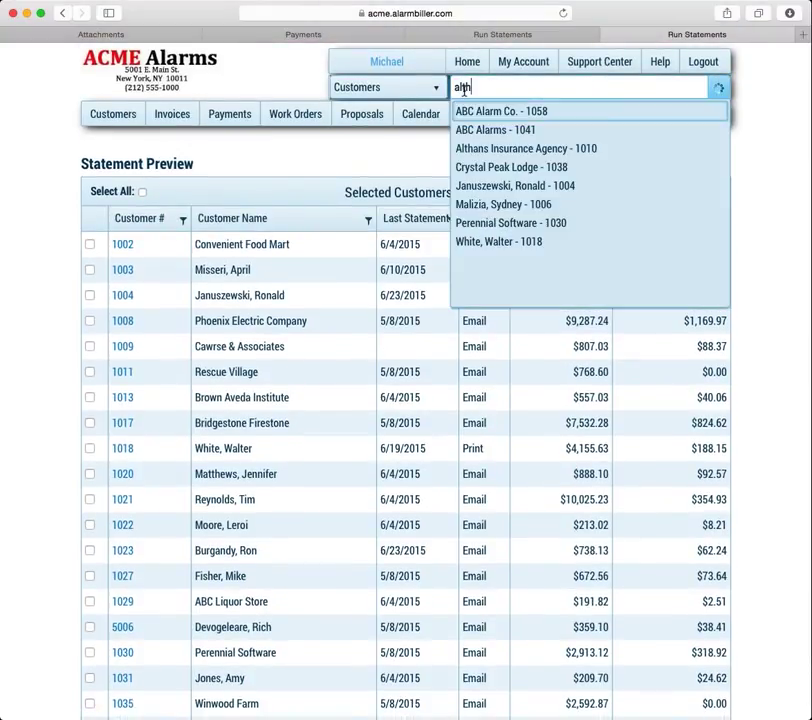
key("Return")
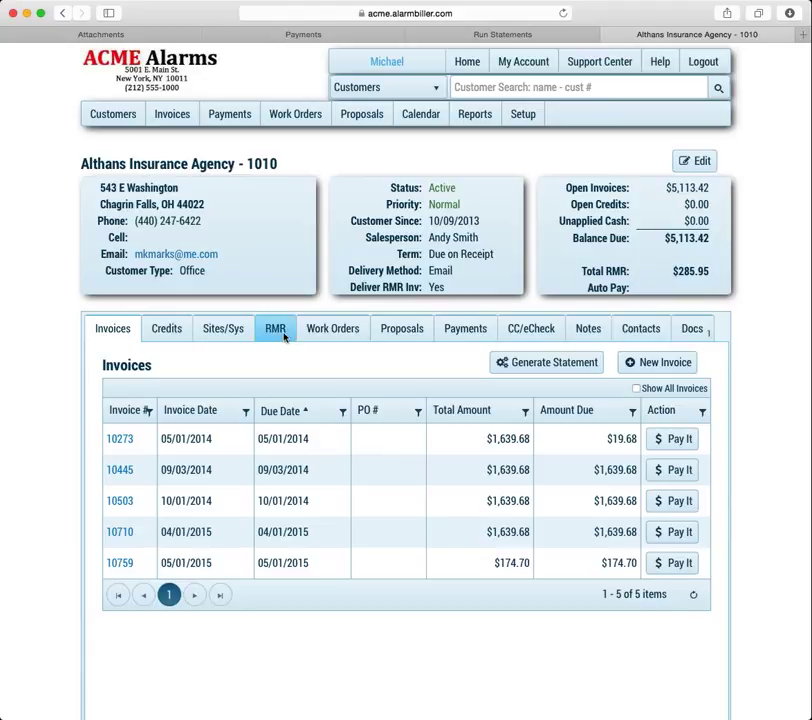
Step: Start generating a statement for Althans Insurance Agency, review the delivery methods and cancel without sending it
left_click(562, 362)
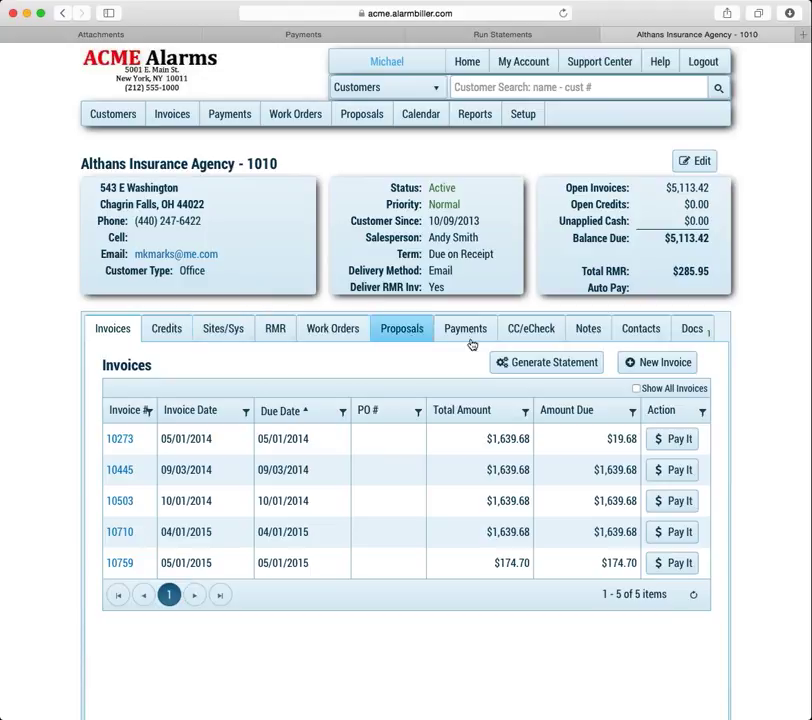
left_click(555, 364)
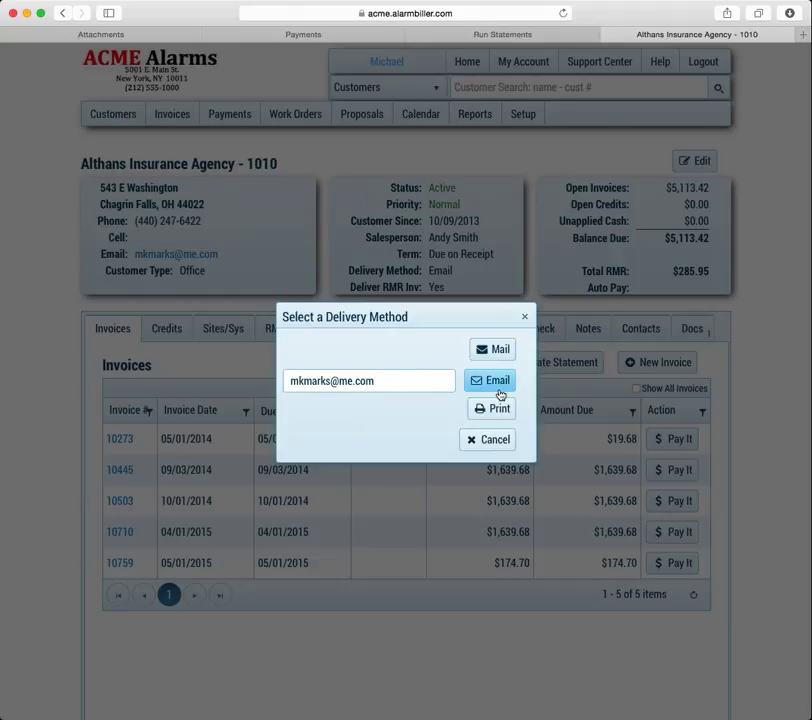
left_click(489, 441)
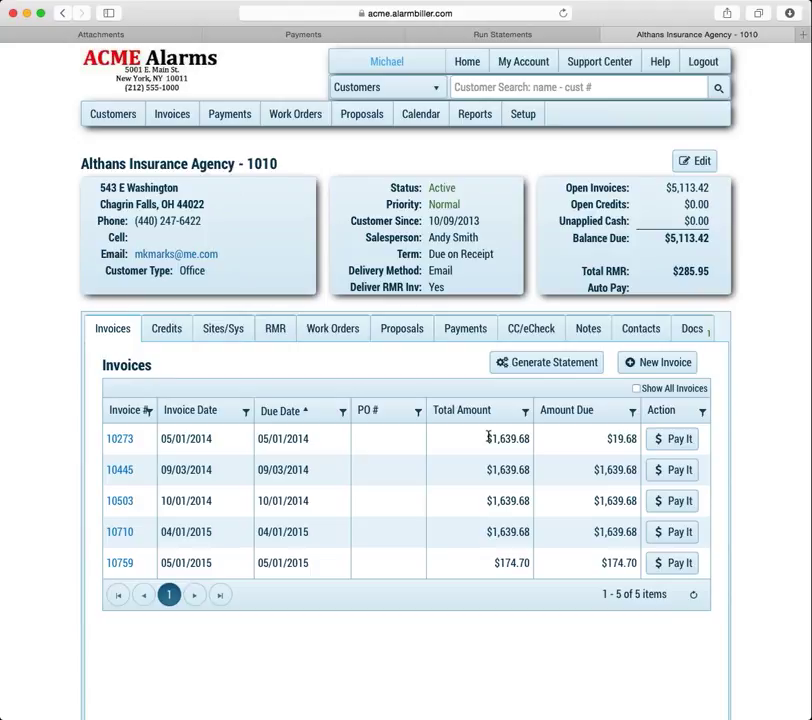
Step: Open the Althans invoice dated 09/03/2014, review its preview, print and redeliver options without sending, and return to the customer record
left_click(122, 470)
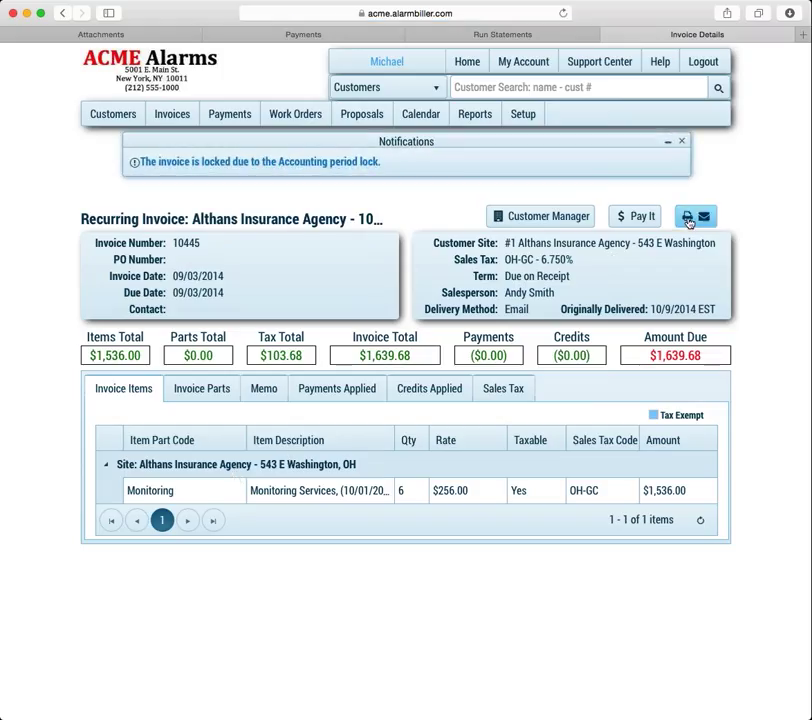
left_click(704, 217)
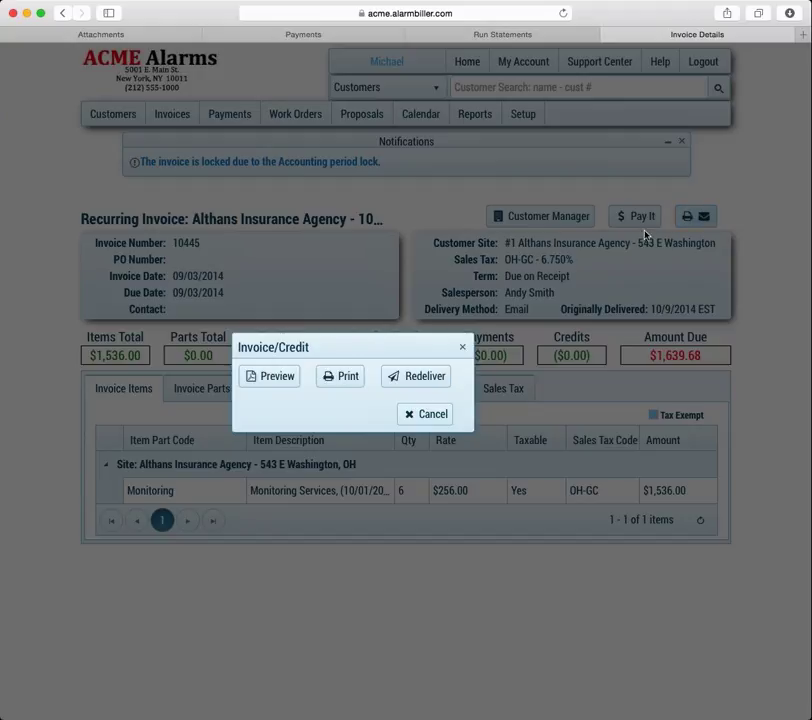
left_click(280, 376)
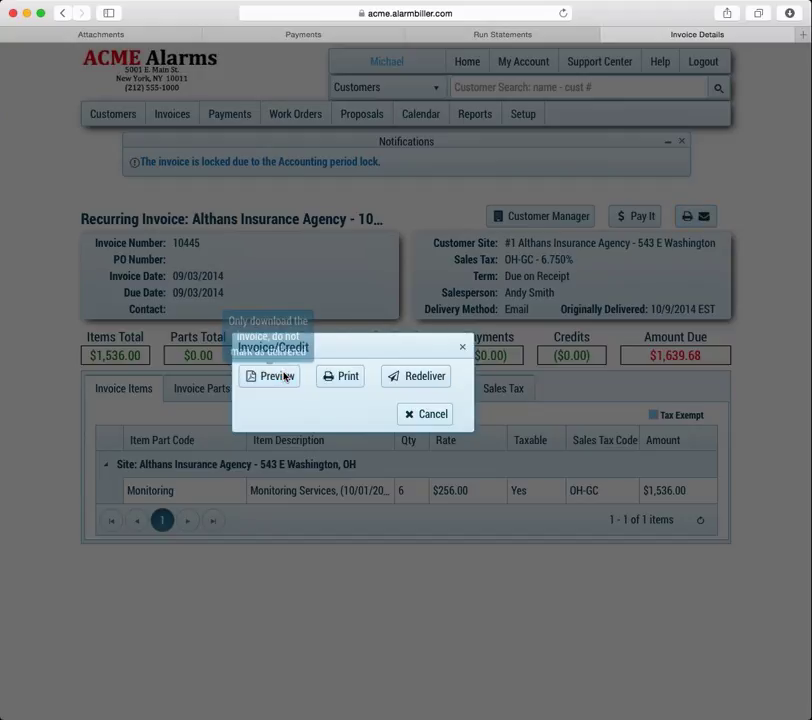
left_click(418, 377)
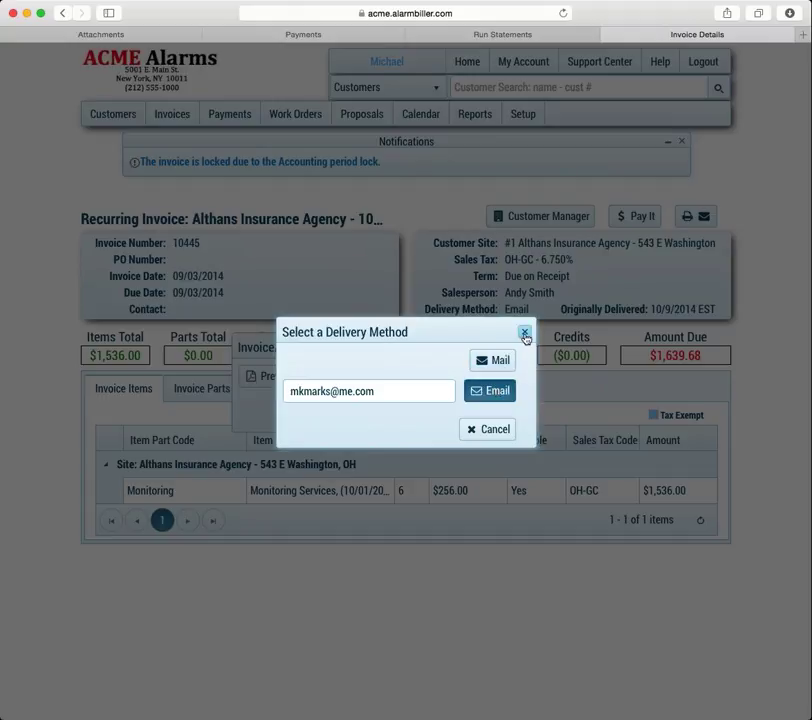
left_click(524, 333)
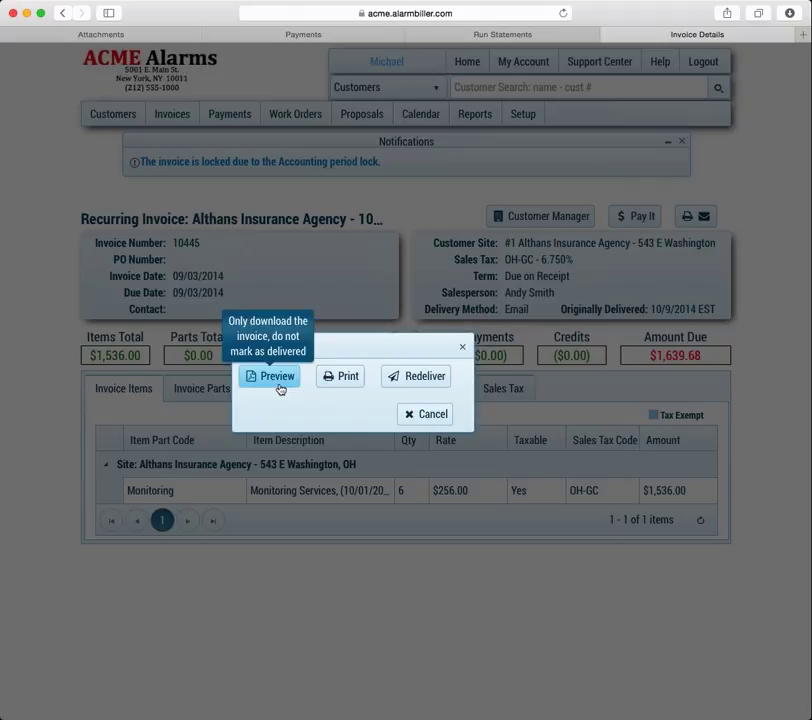
left_click(462, 348)
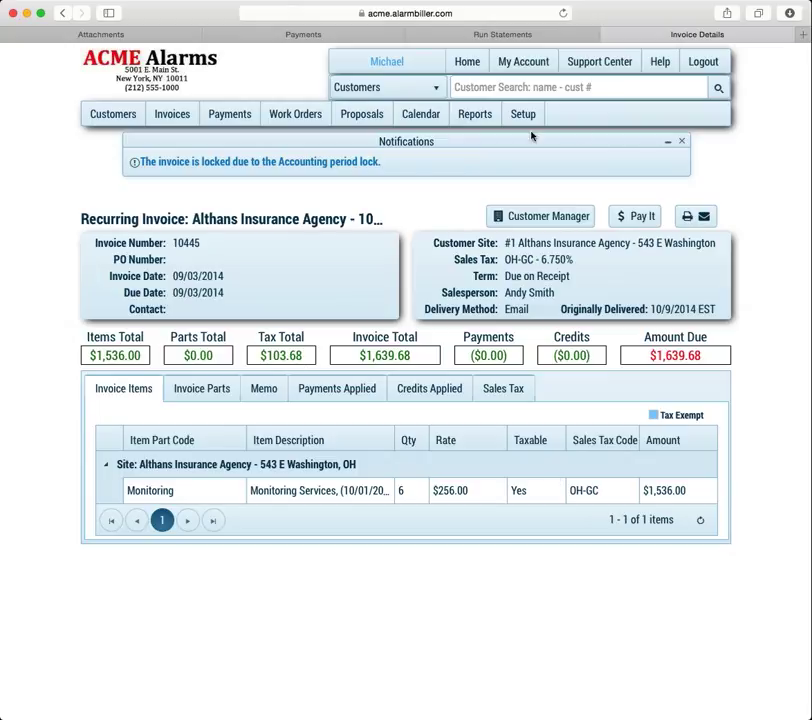
left_click(531, 220)
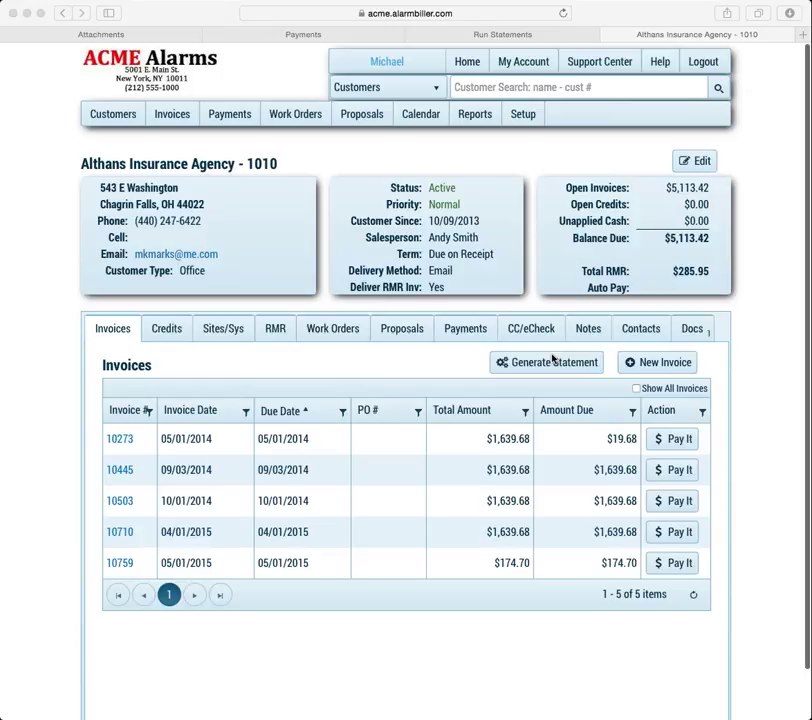
Step: Add the Next Invoice Date and AutoPay columns to the customer list
left_click(113, 116)
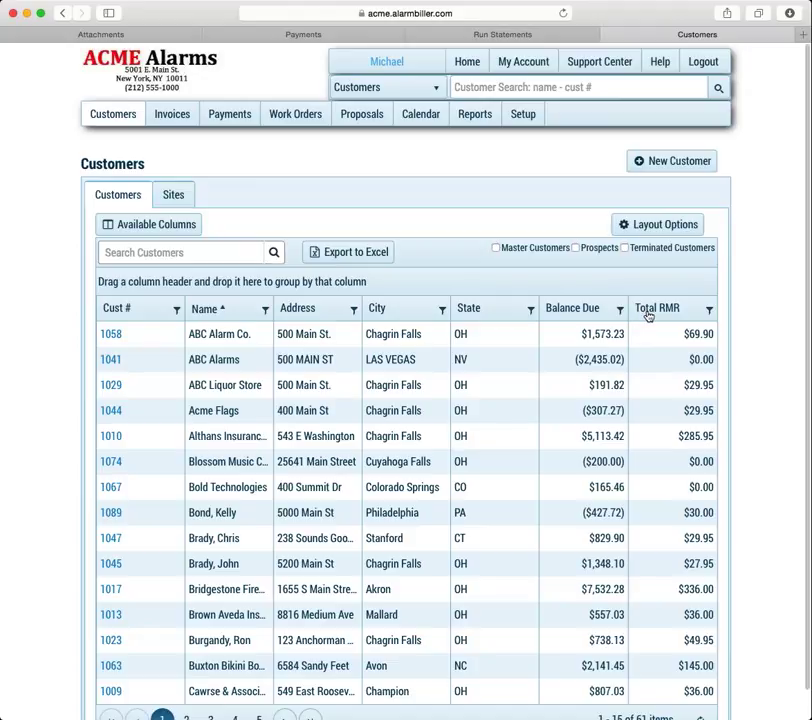
left_click(168, 228)
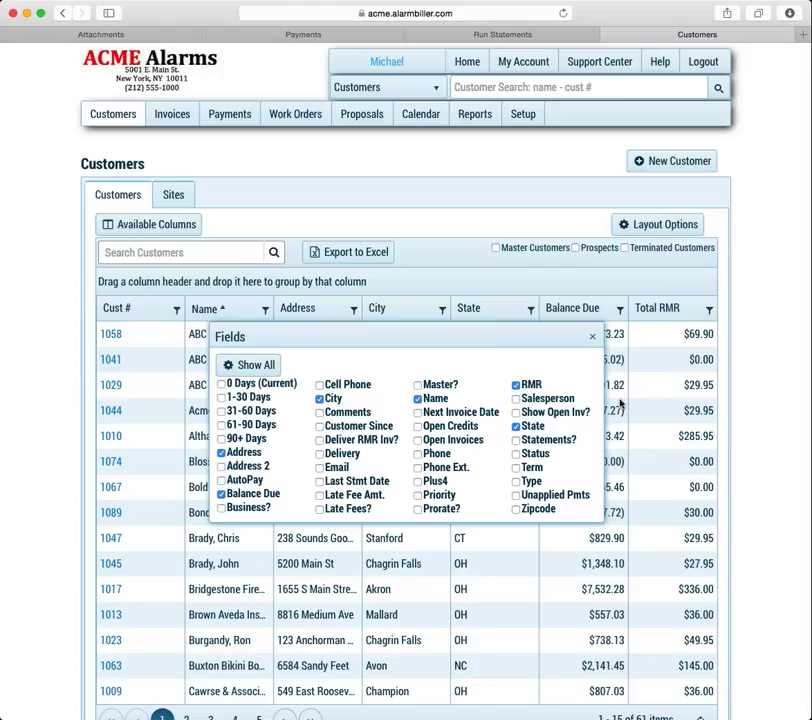
left_click(418, 412)
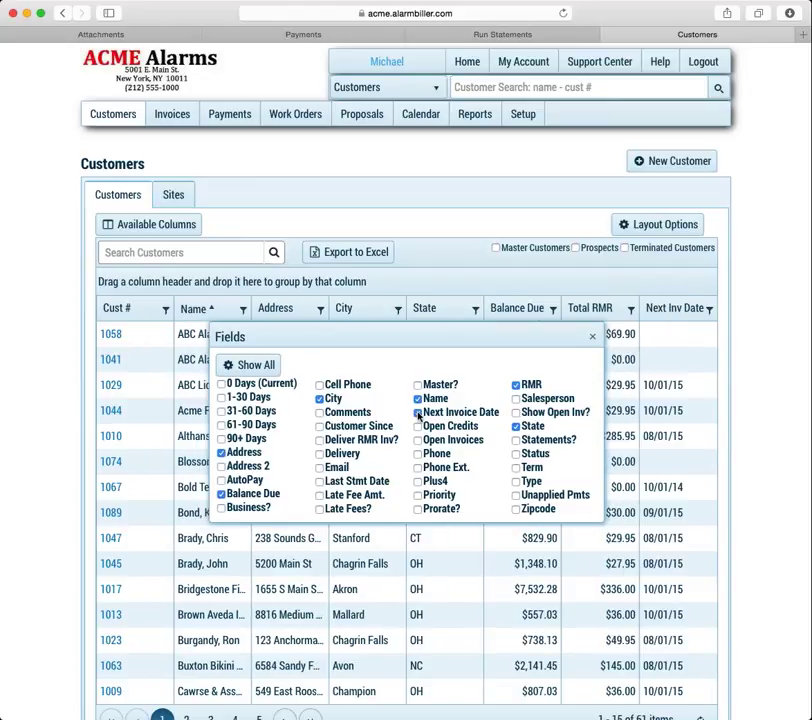
left_click(221, 481)
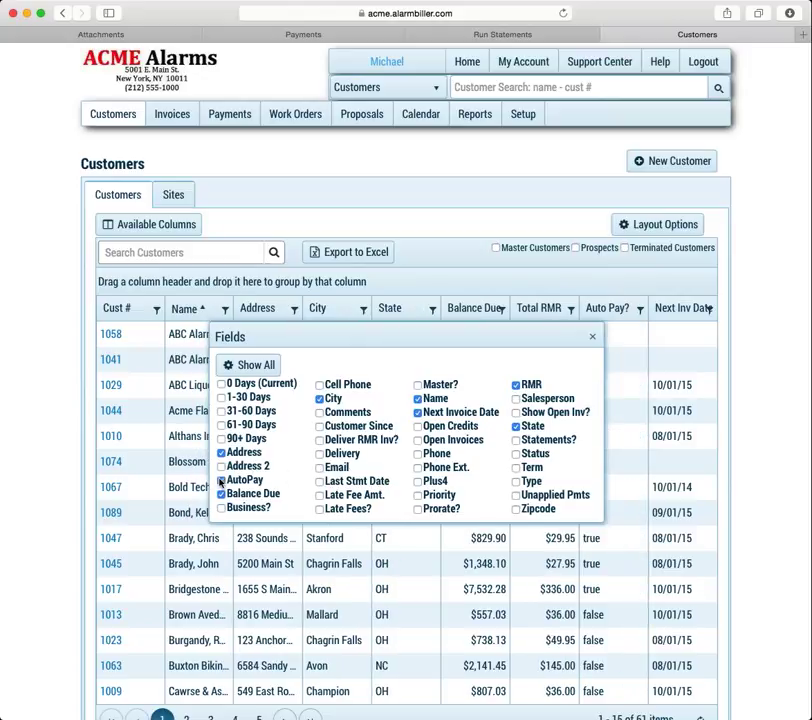
left_click(593, 337)
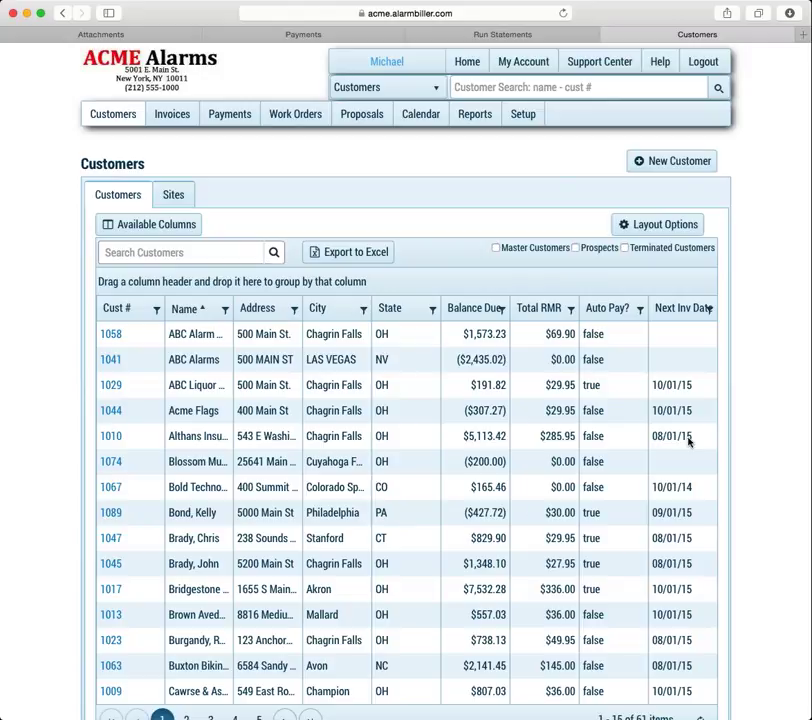
Step: Check the next invoice dates of Althans Insurance Agency's recurring RMR items and return to the customer list
scroll(685, 478, "down", 1)
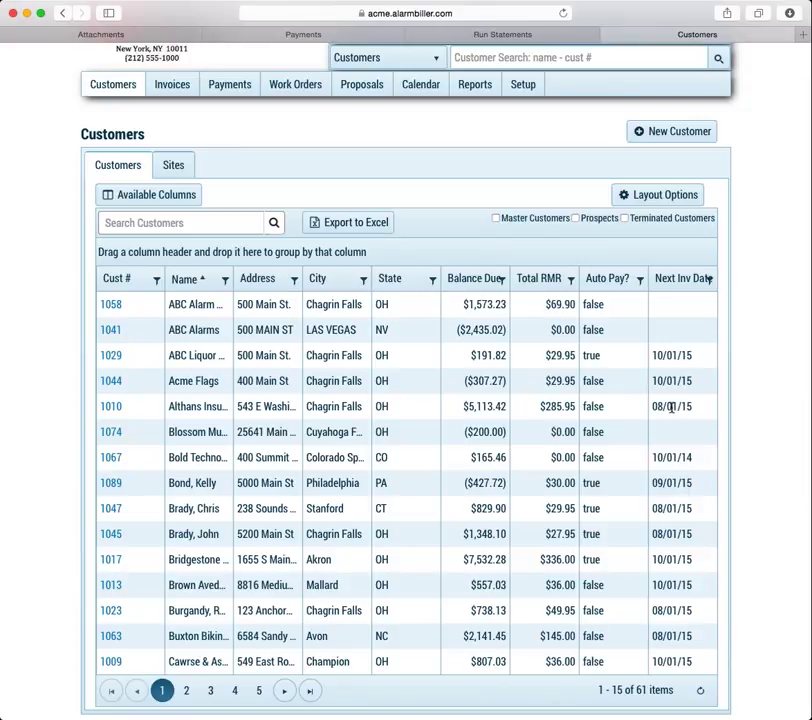
scroll(668, 405, "left", 1)
left_click(113, 406)
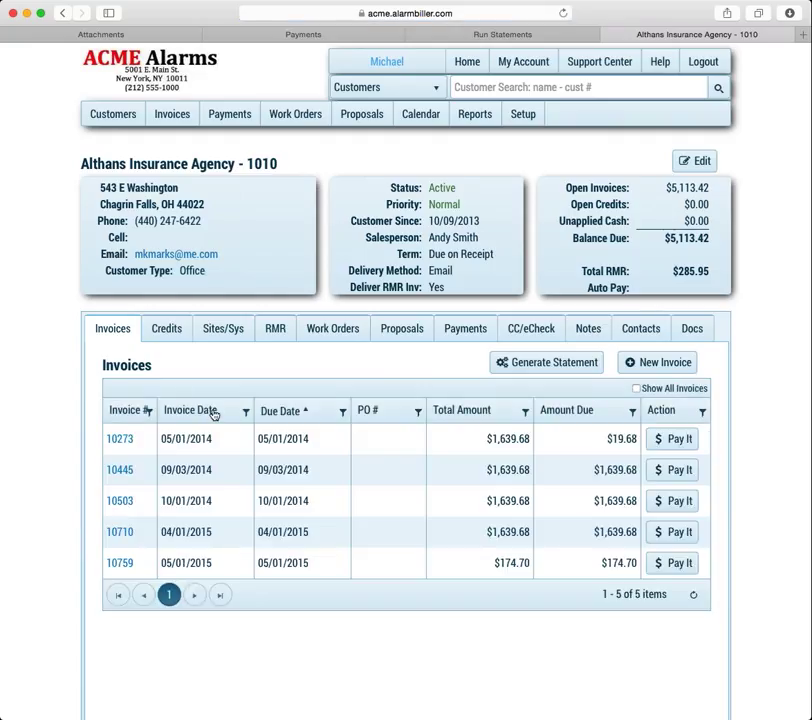
left_click(281, 332)
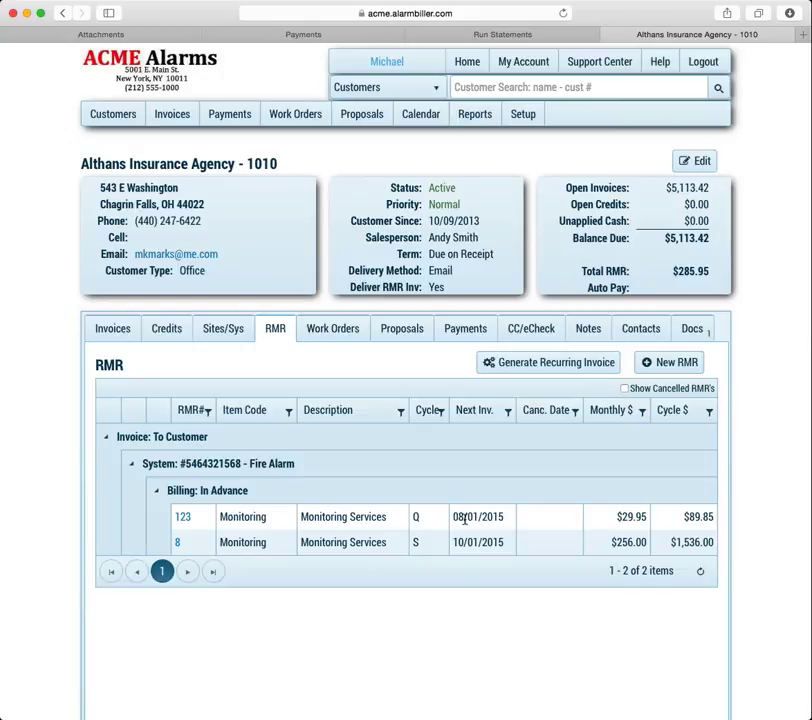
left_click(62, 13)
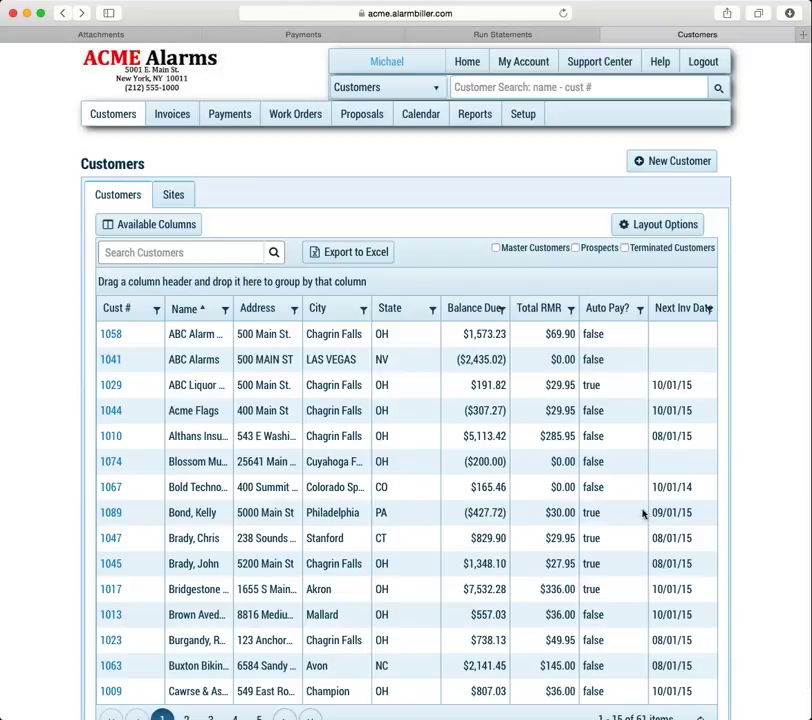
Step: Sort the customer list by Auto Pay in ascending order and page forward to page 4
left_click(608, 309)
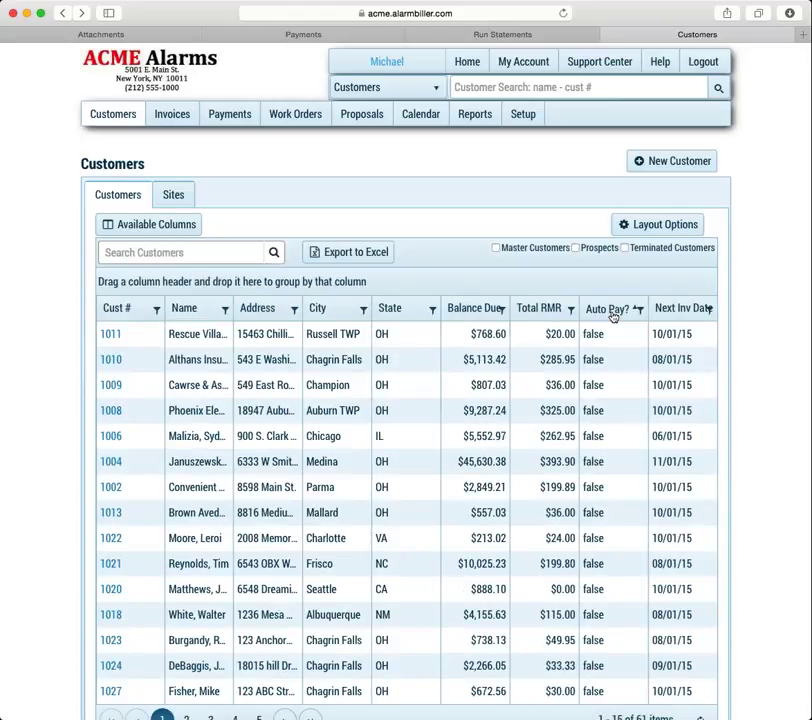
scroll(614, 340, "down", 1)
scroll(614, 359, "up", 1)
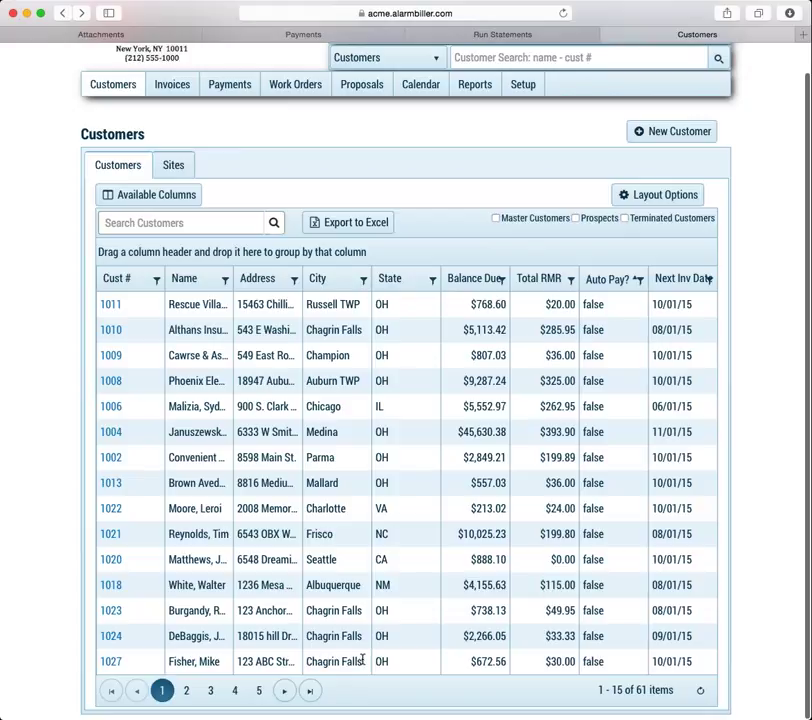
left_click(284, 691)
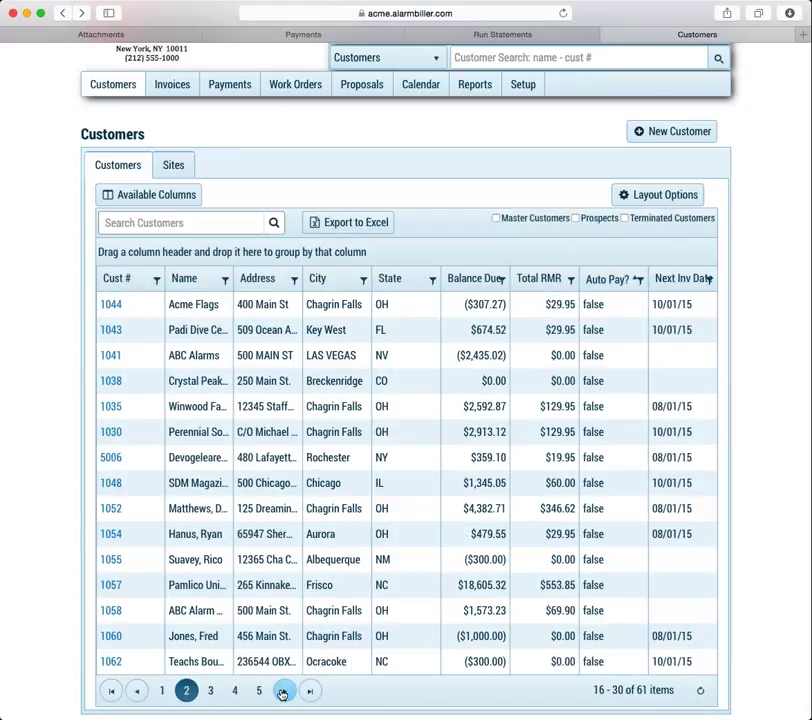
left_click(284, 691)
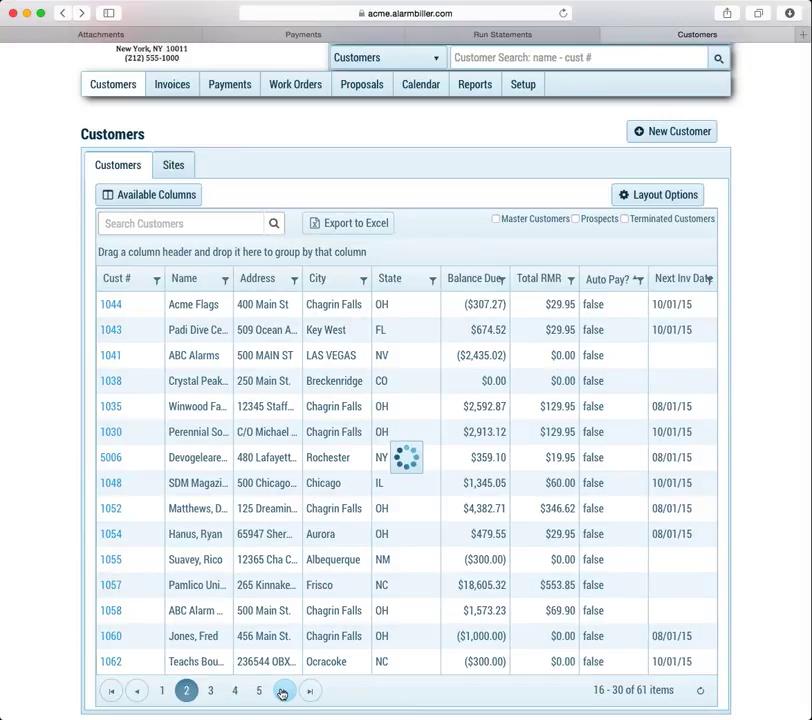
left_click(284, 691)
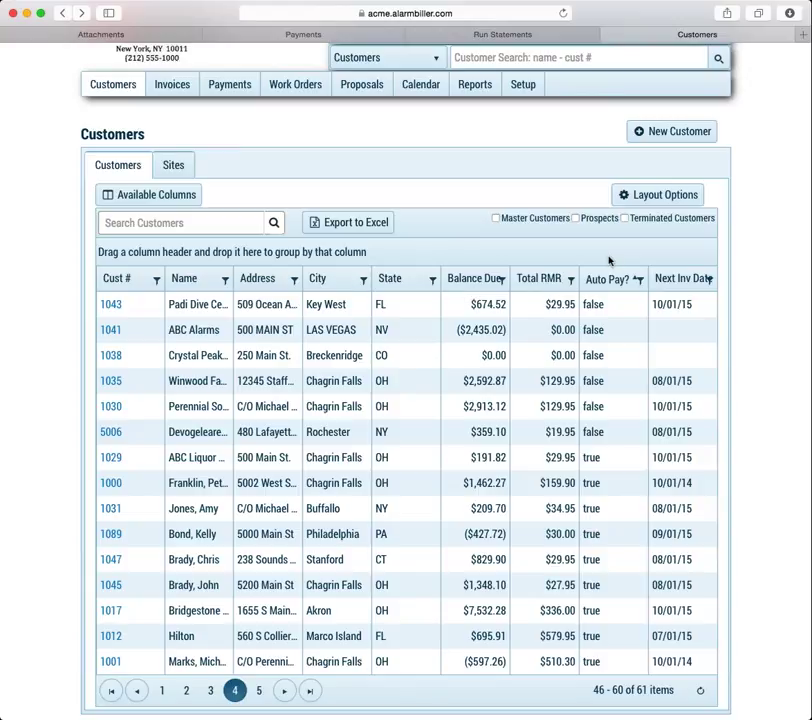
Step: Save the current customer list layout as "Next Invoice View" and close the layout options
left_click(649, 200)
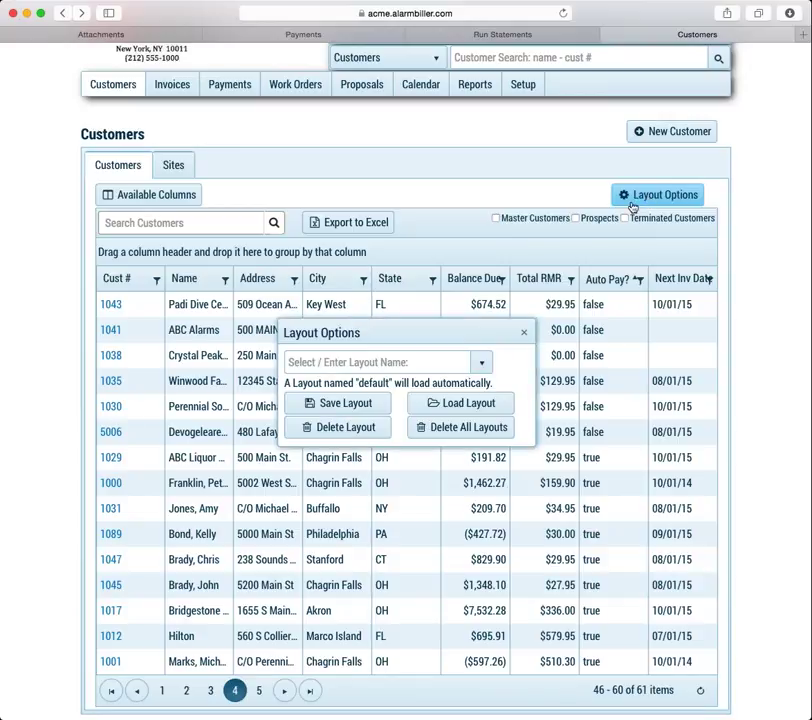
left_click(320, 363)
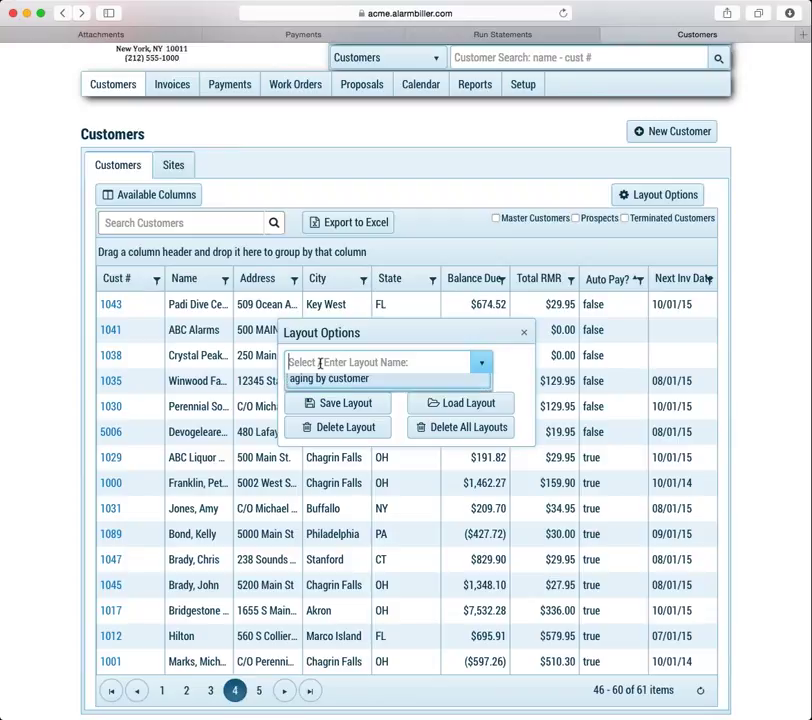
type("Next I")
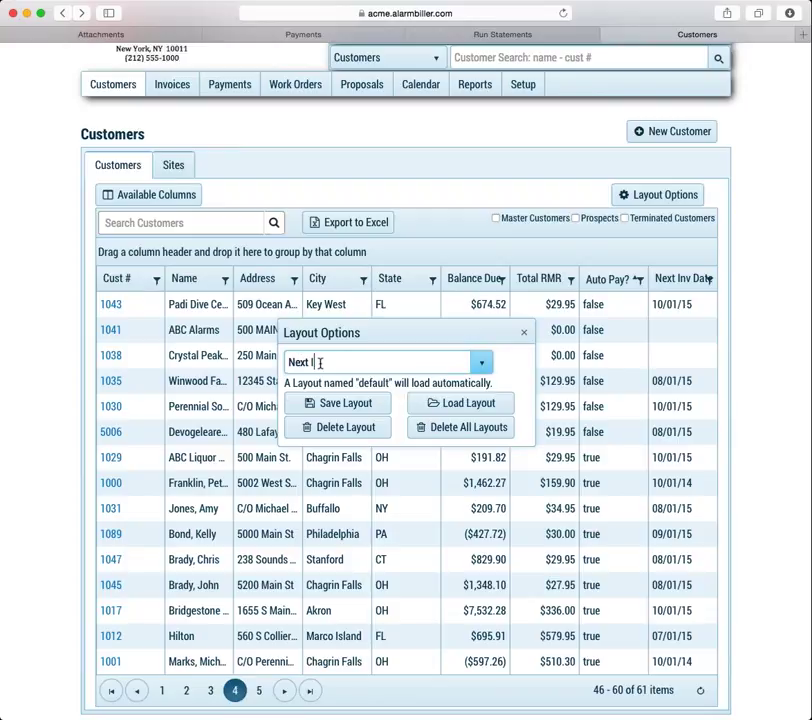
type("nvoice View")
left_click(345, 403)
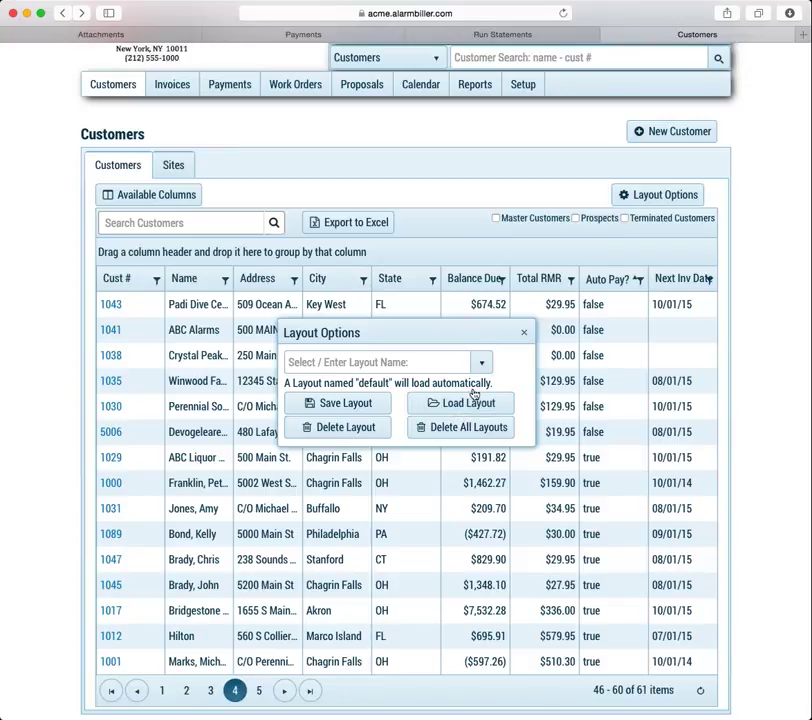
left_click(524, 333)
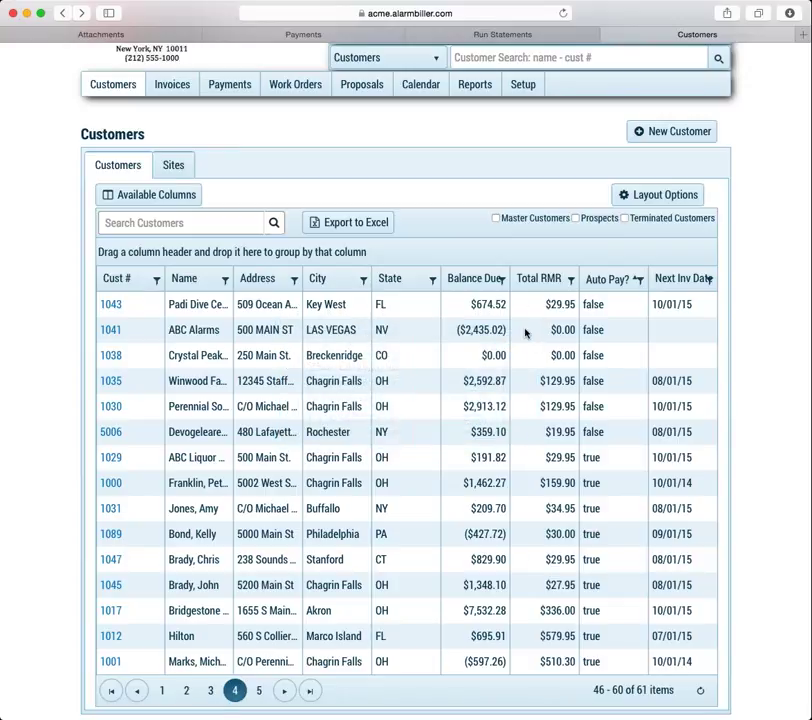
Step: Reopen the customer list by way of the invoices page and load the saved "next invoice view" layout
left_click(176, 86)
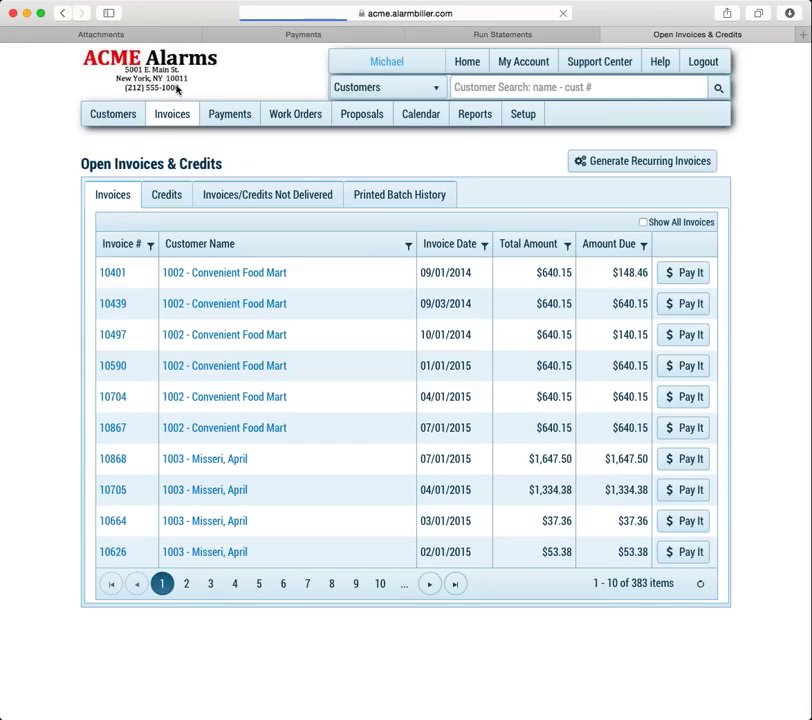
left_click(116, 115)
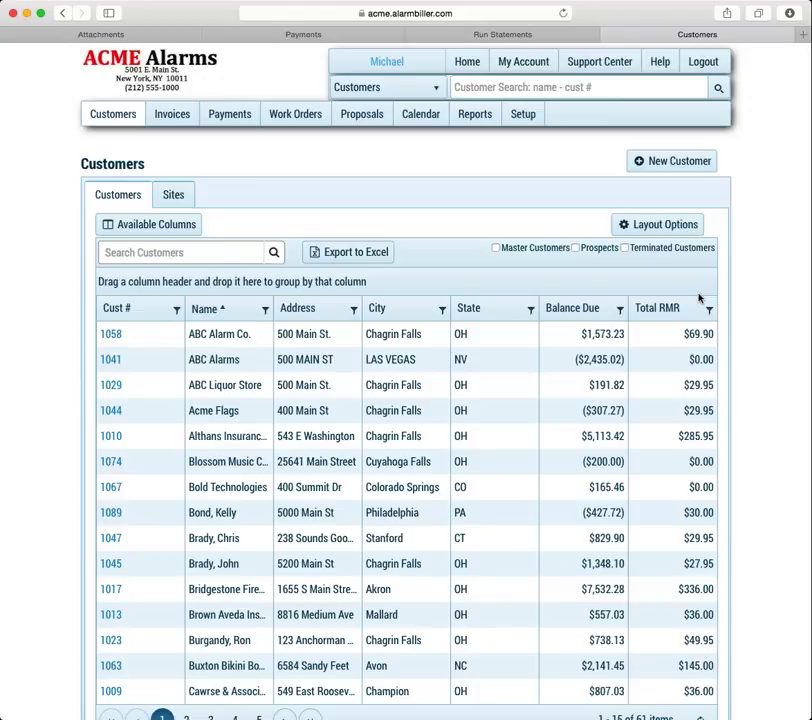
left_click(670, 227)
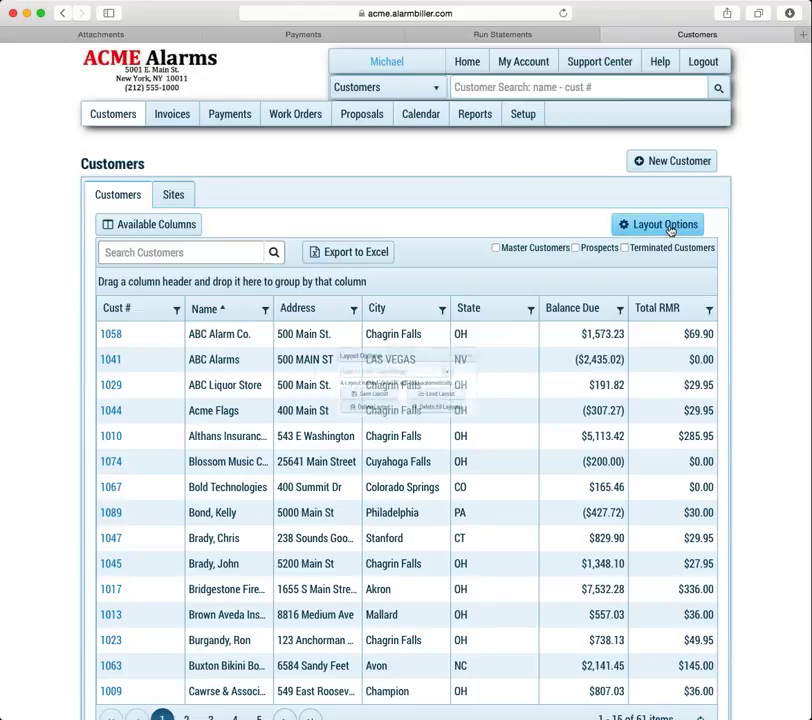
left_click(482, 364)
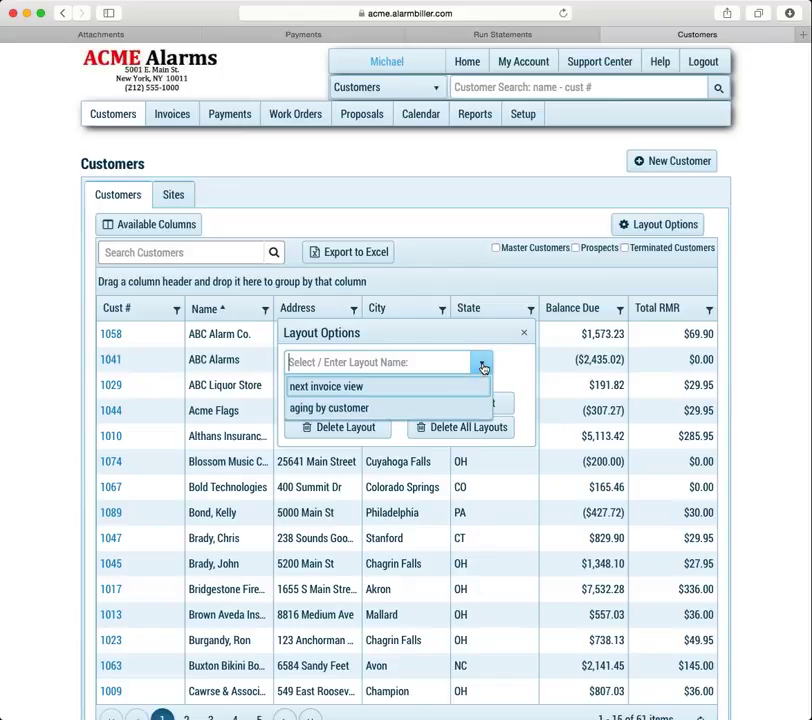
left_click(325, 389)
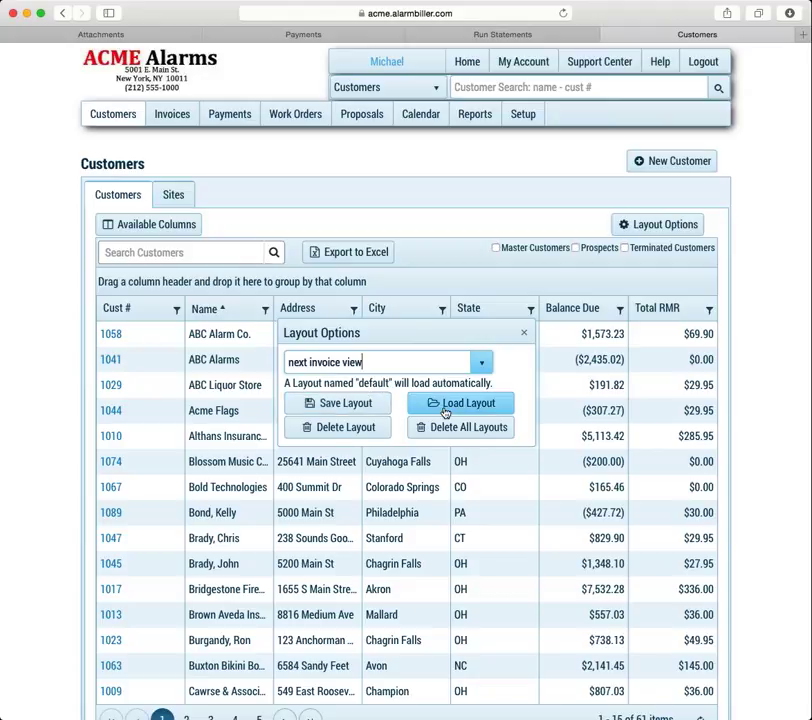
left_click(455, 408)
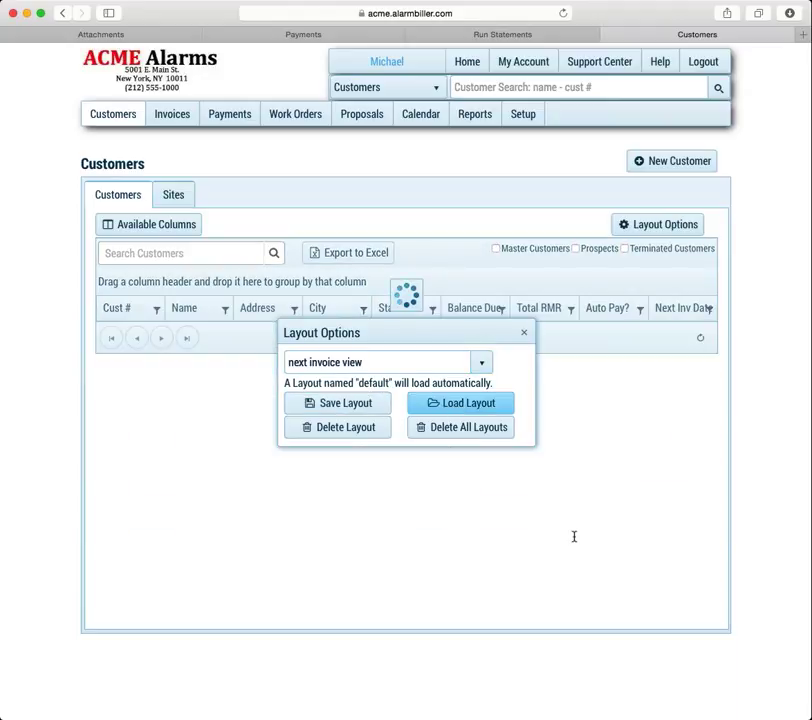
left_click(523, 333)
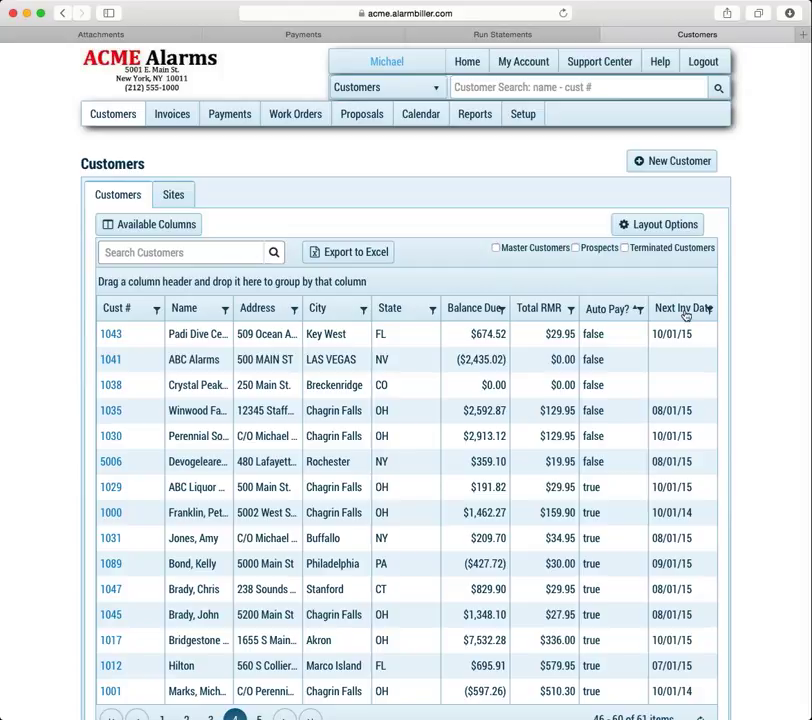
Step: Save the current customer list layout as "default" and reopen the list from the invoices page to check automatic loading
left_click(647, 227)
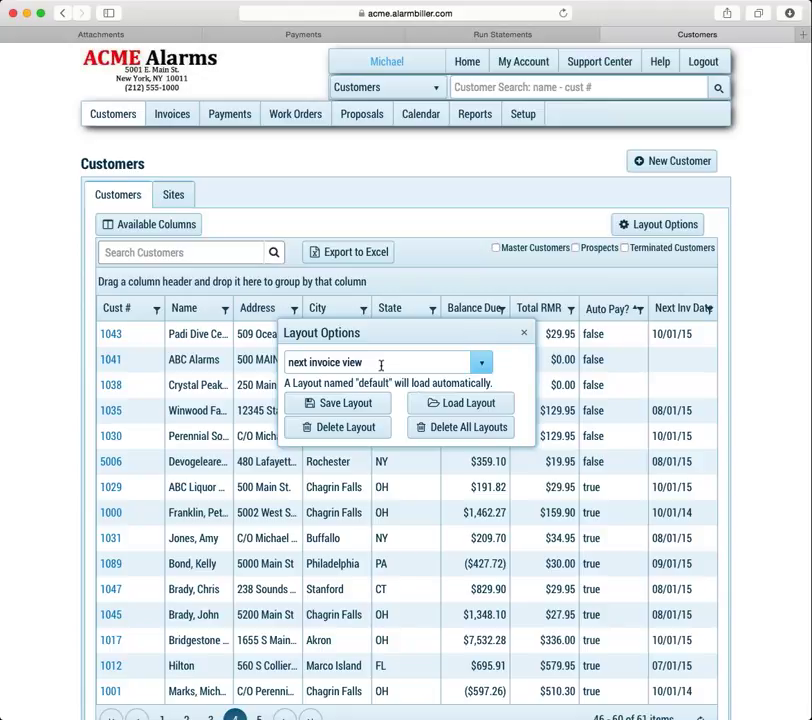
left_click_drag(375, 364, 235, 365)
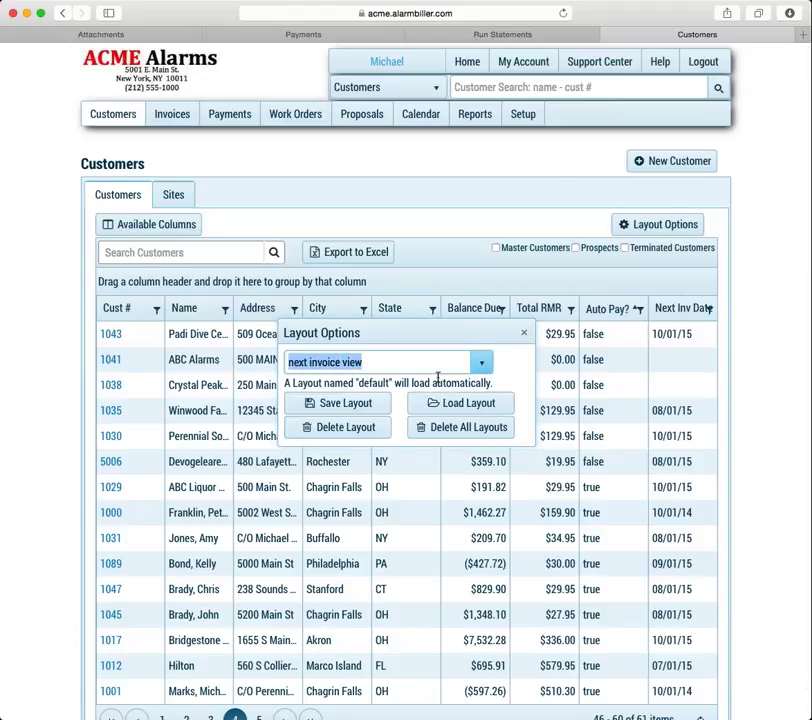
type("default")
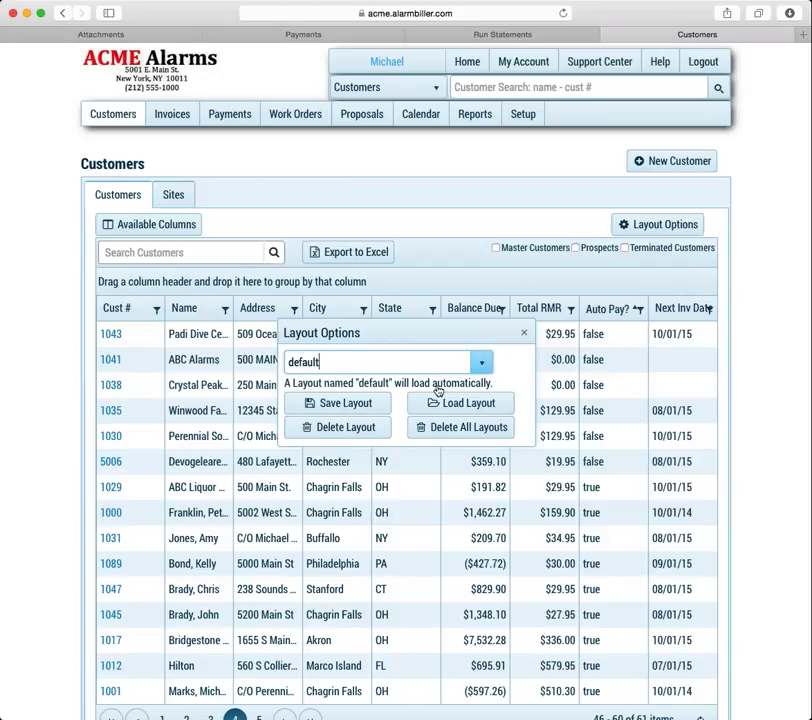
left_click(376, 404)
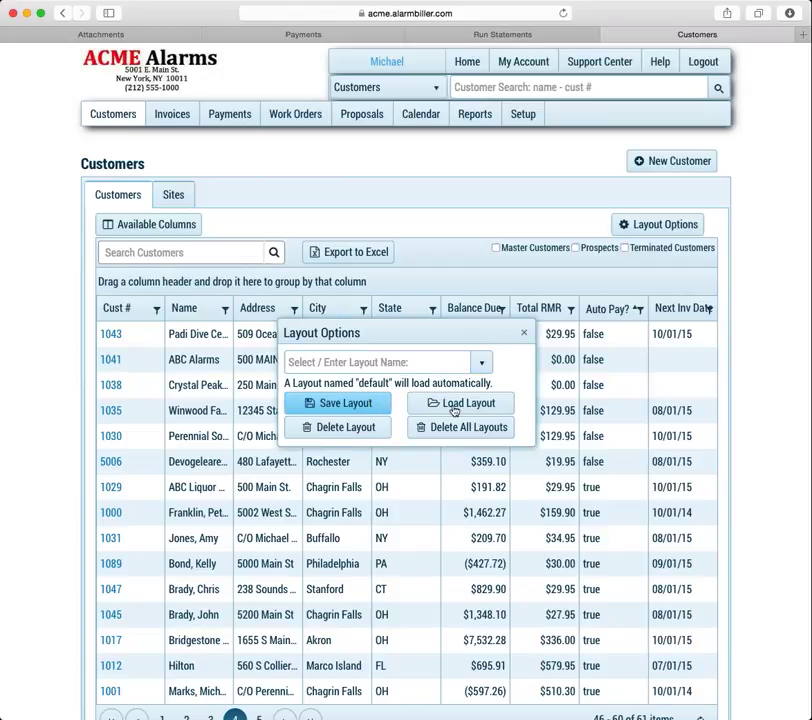
left_click(523, 333)
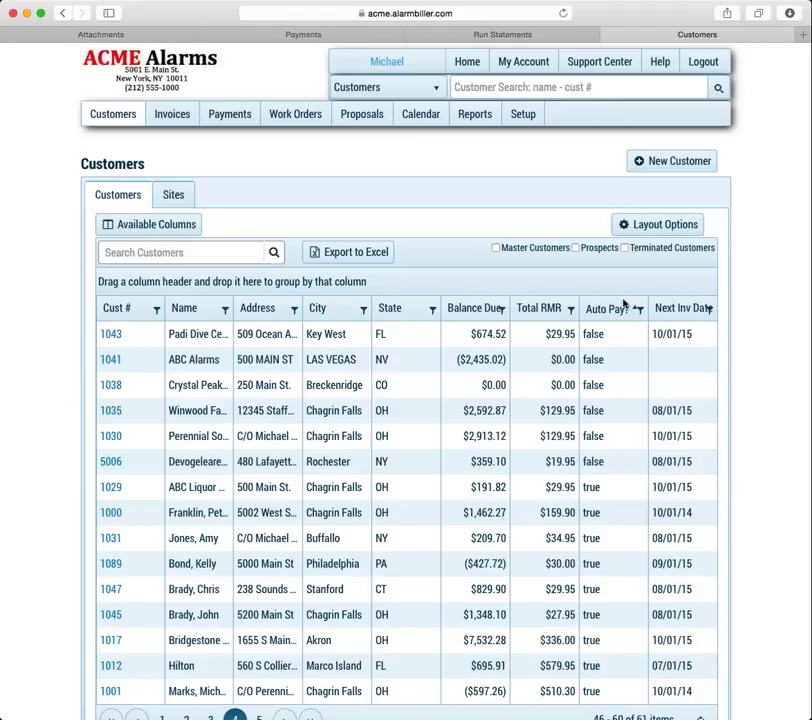
left_click(174, 116)
left_click(123, 117)
Step: Add the Email, Salesperson, Type and Zipcode columns to the customer list and export the list to Excel
left_click(355, 255)
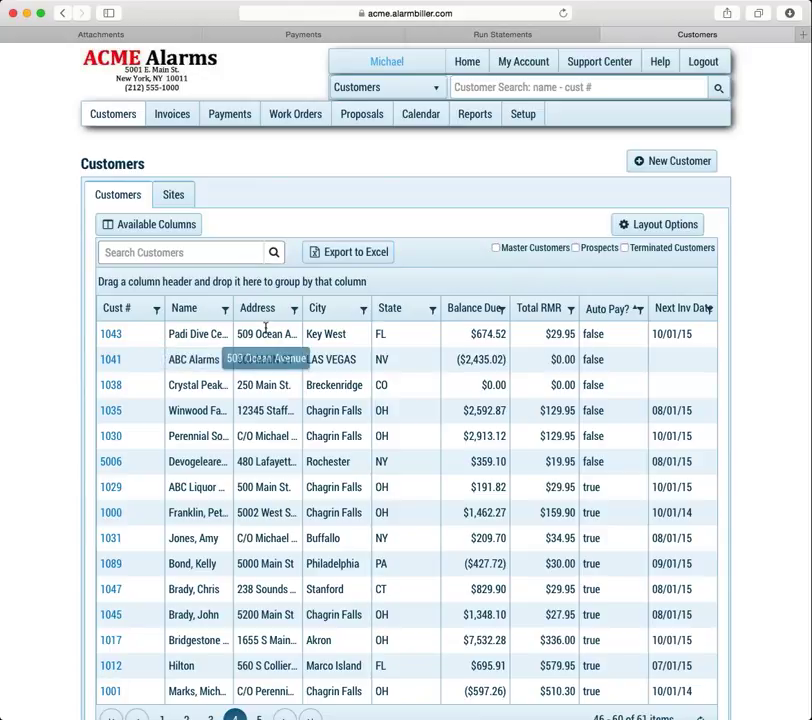
left_click(172, 228)
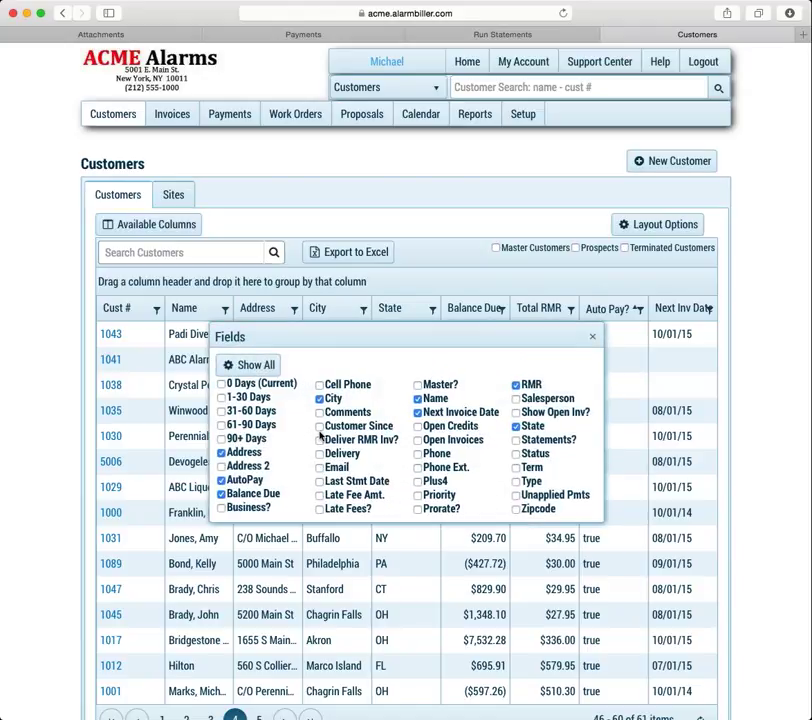
left_click(320, 467)
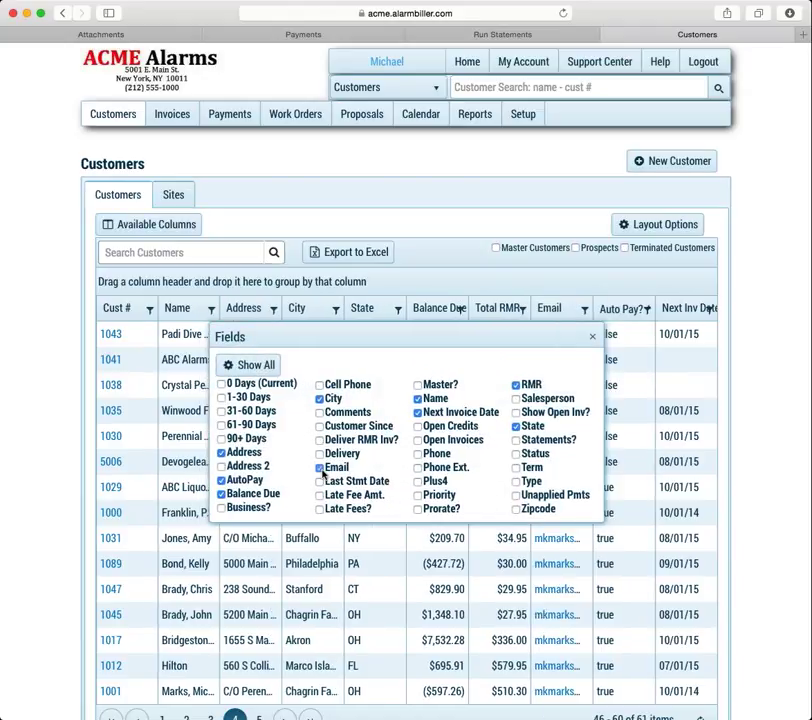
left_click(516, 399)
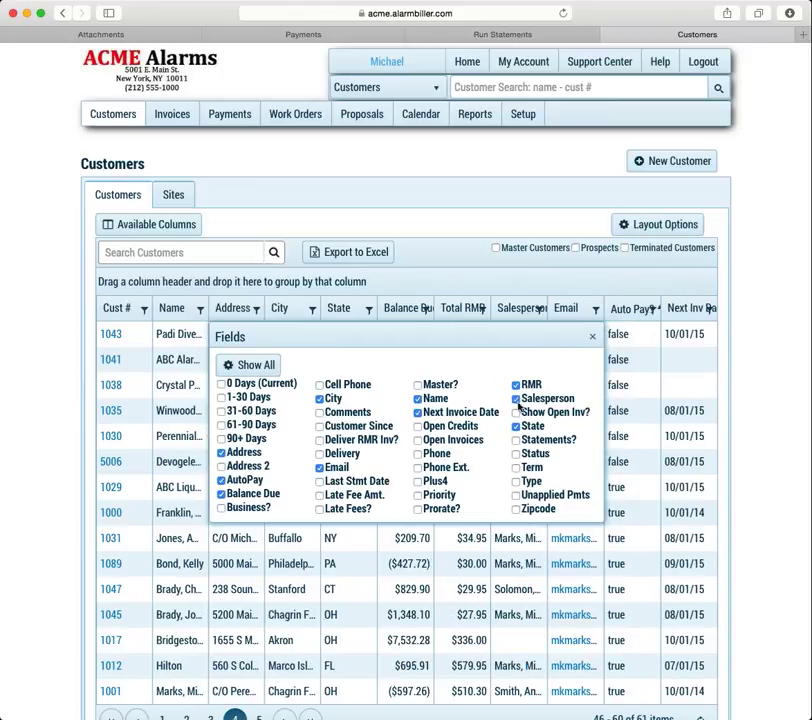
left_click(517, 483)
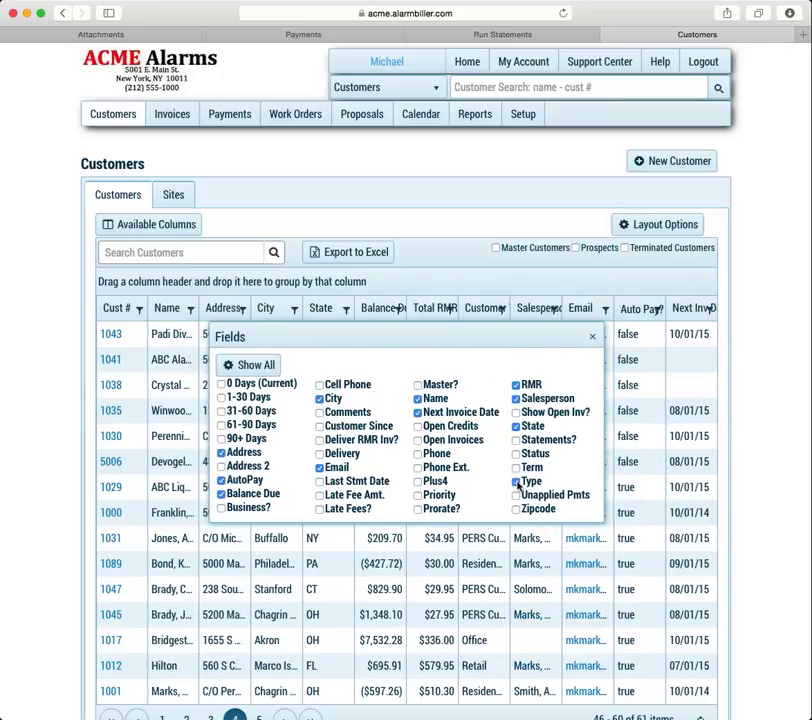
left_click(517, 511)
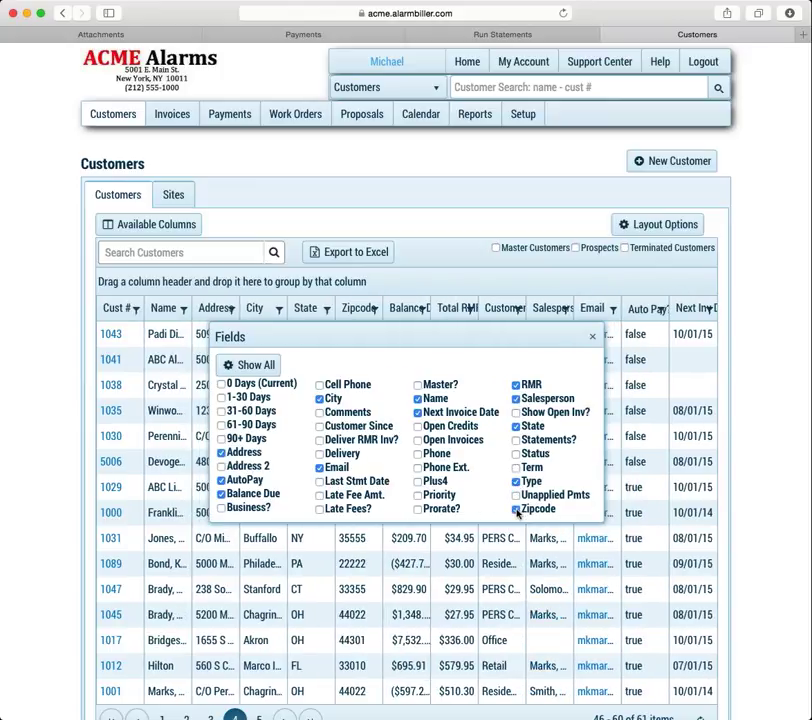
left_click(592, 336)
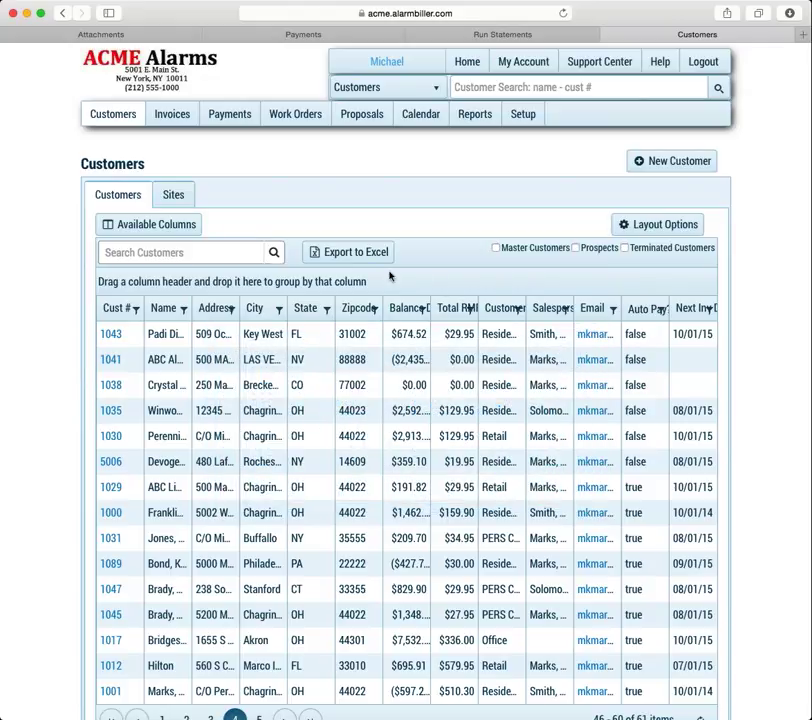
left_click(359, 252)
Step: Move the State column ahead of City and the Balance Due column between Email and Auto Pay
left_click_drag(312, 311, 263, 316)
left_click_drag(417, 310, 606, 322)
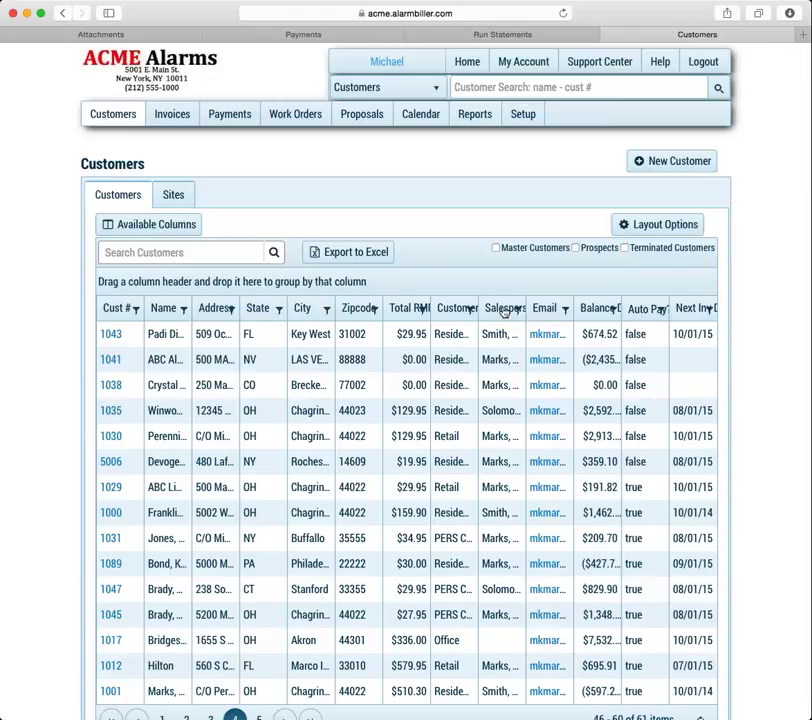
Step: Group the customer list by Salesperson, browse the groups on pages 4, 5 and 1, and remove the grouping
left_click_drag(505, 311, 362, 283)
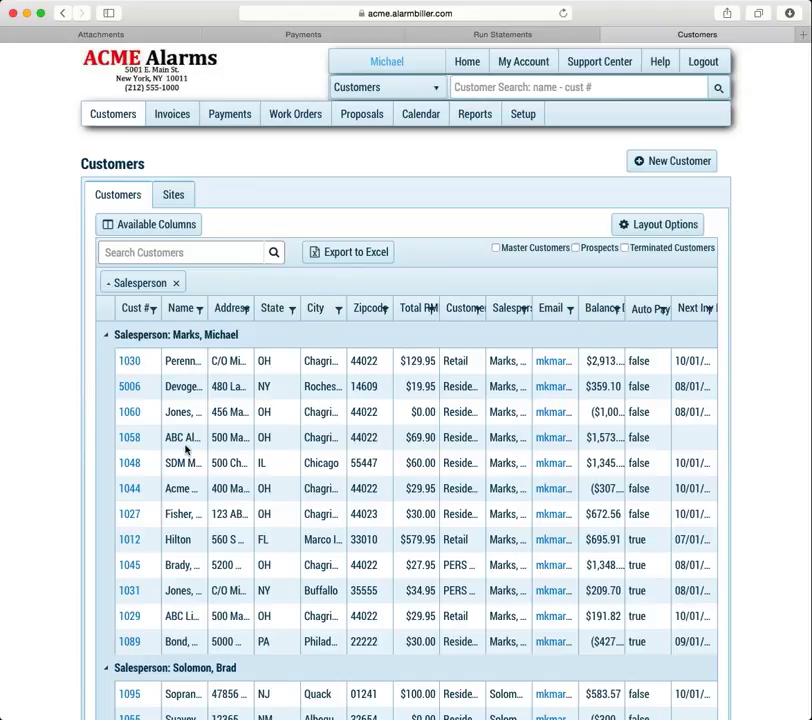
left_click(106, 335)
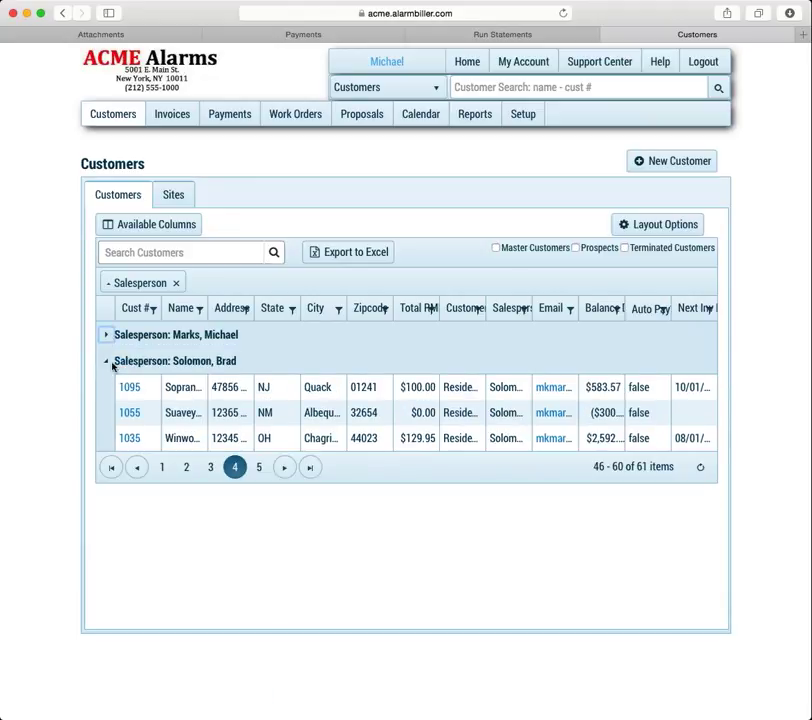
left_click(112, 366)
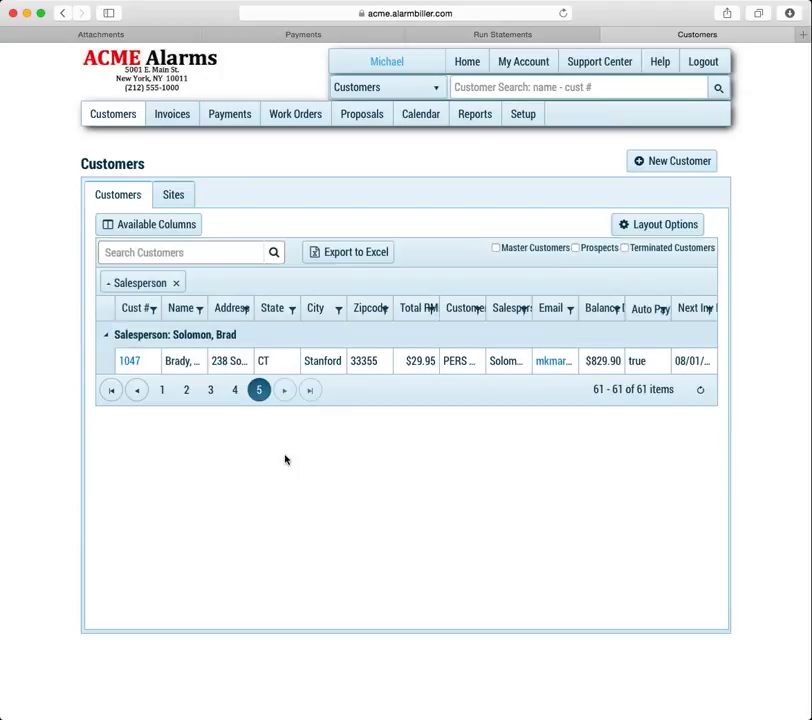
left_click(162, 390)
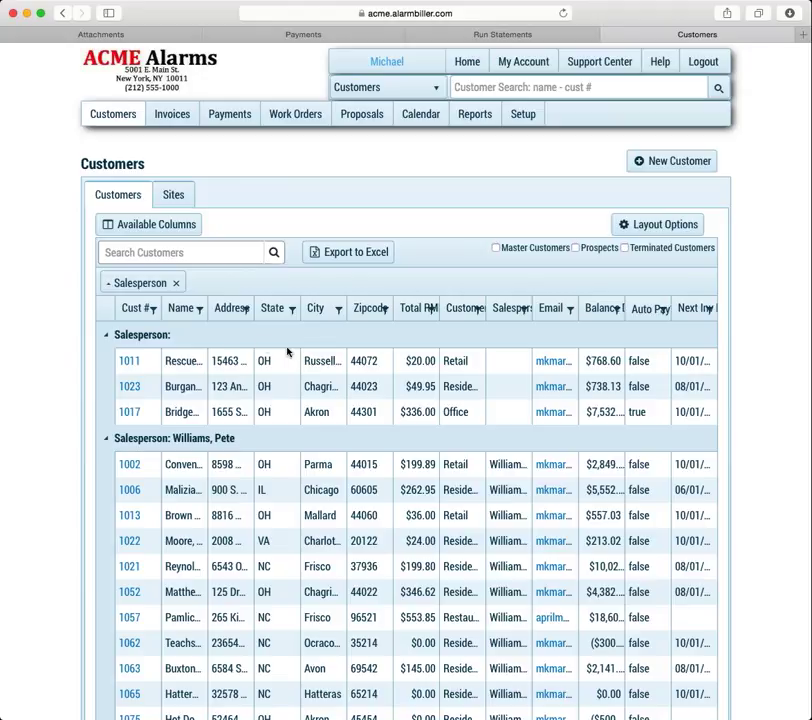
left_click(174, 286)
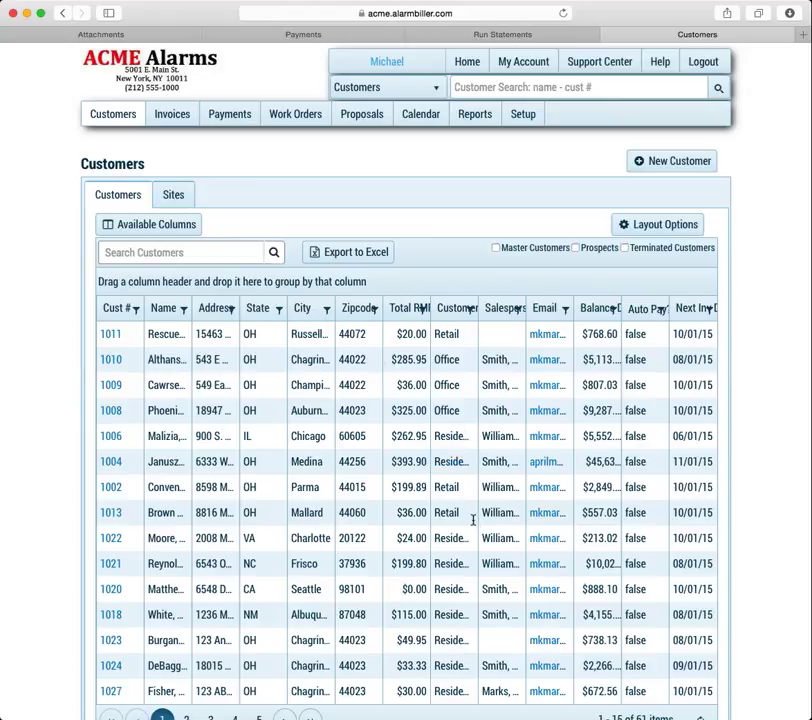
Step: Load the "default" layout for the customer list and close the layout options
left_click(643, 224)
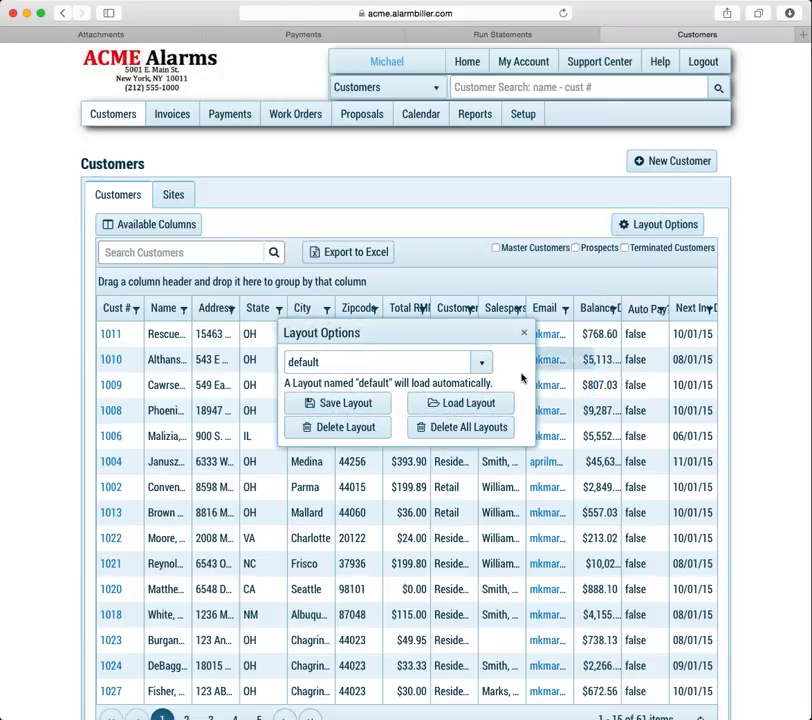
left_click(440, 404)
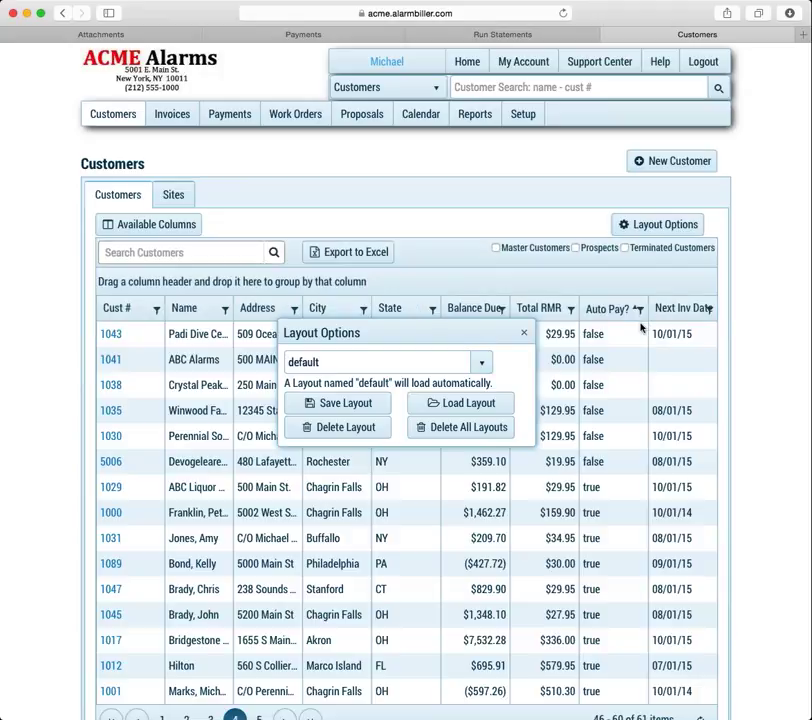
left_click(521, 335)
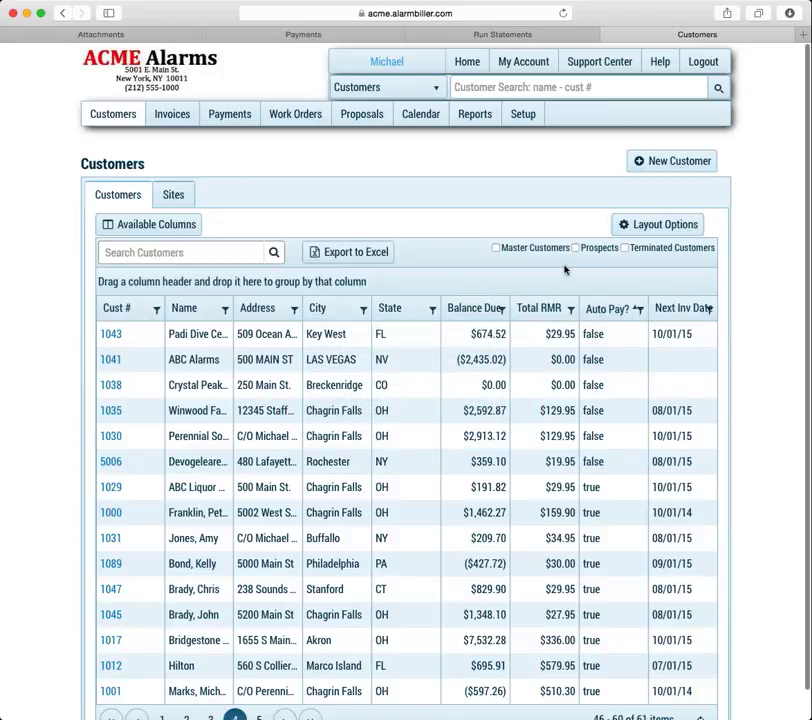
Step: Filter the customer list by master customers, prospects and terminated customers in turn, clearing each filter after viewing it
left_click(495, 249)
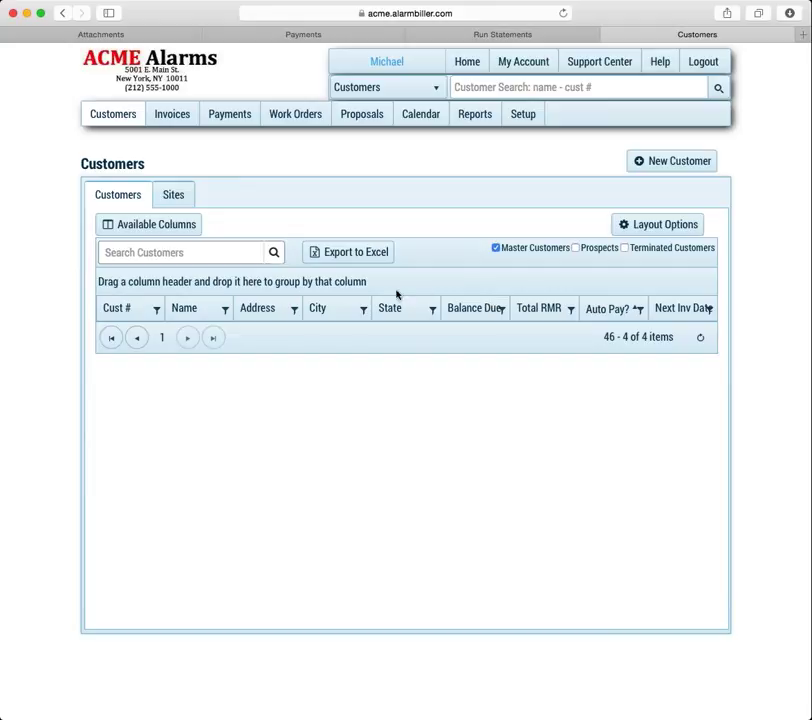
left_click(495, 249)
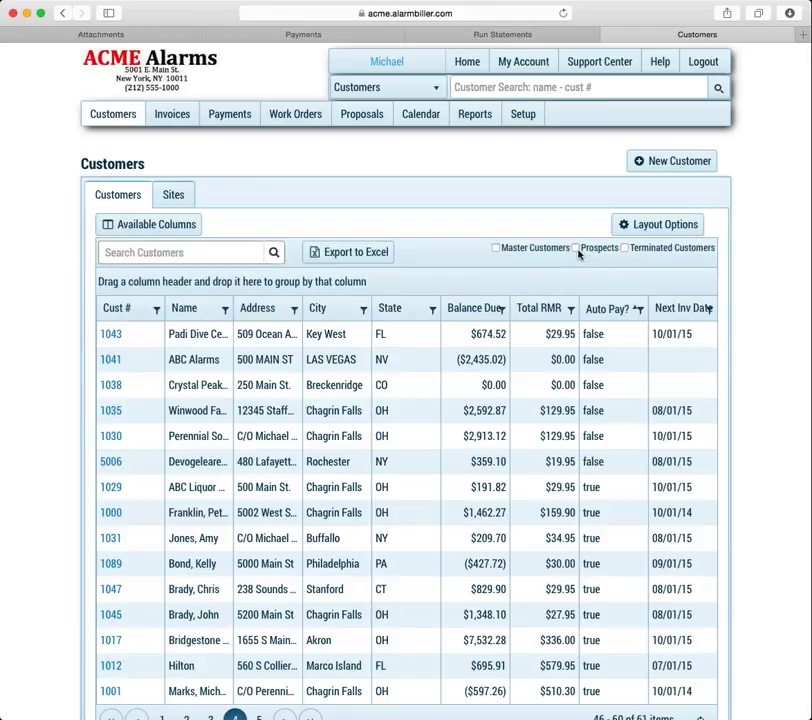
left_click(576, 249)
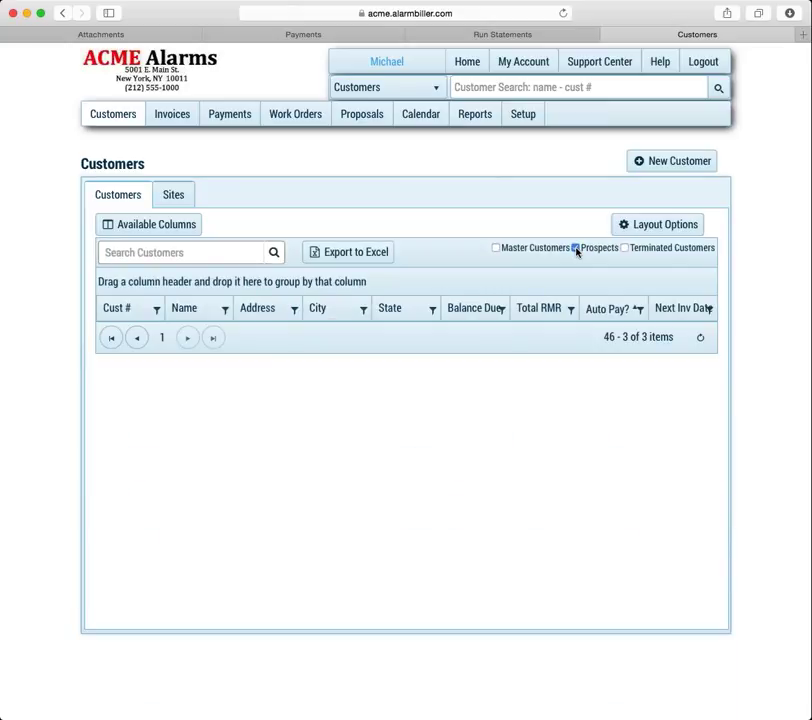
left_click(576, 249)
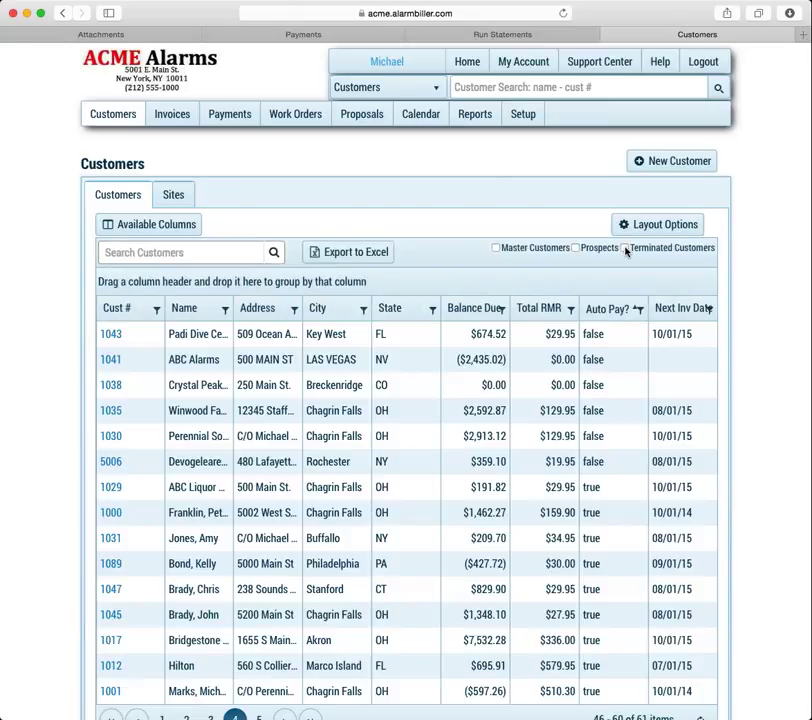
left_click(625, 249)
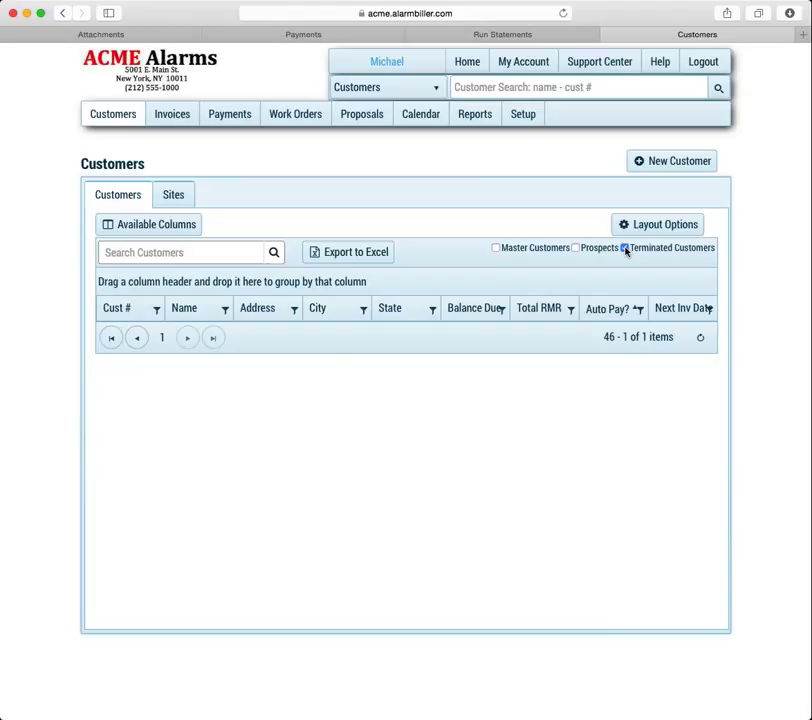
left_click(625, 249)
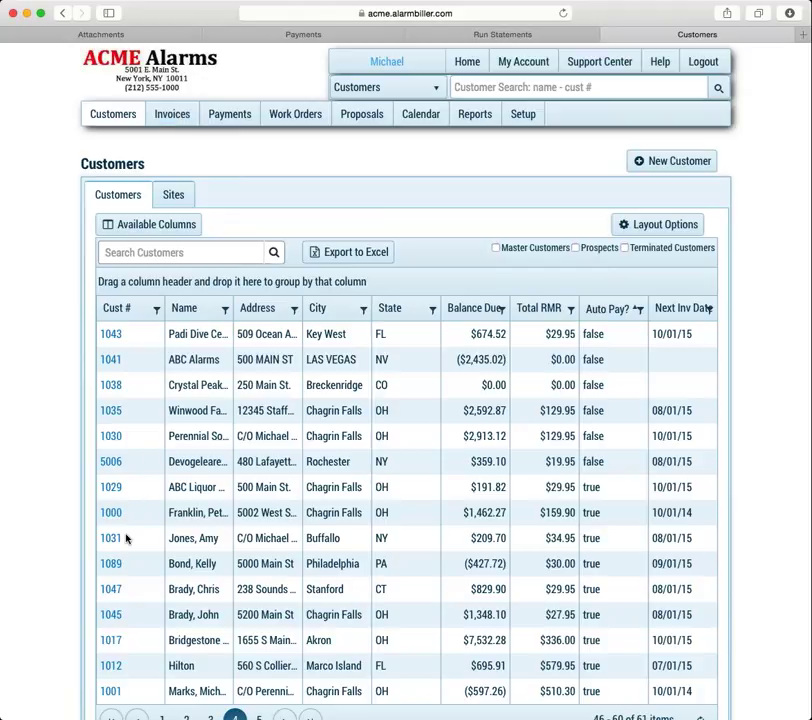
Step: Open the Philadelphia customer's record from the customer list and view its RMR entries and its notes
left_click(108, 563)
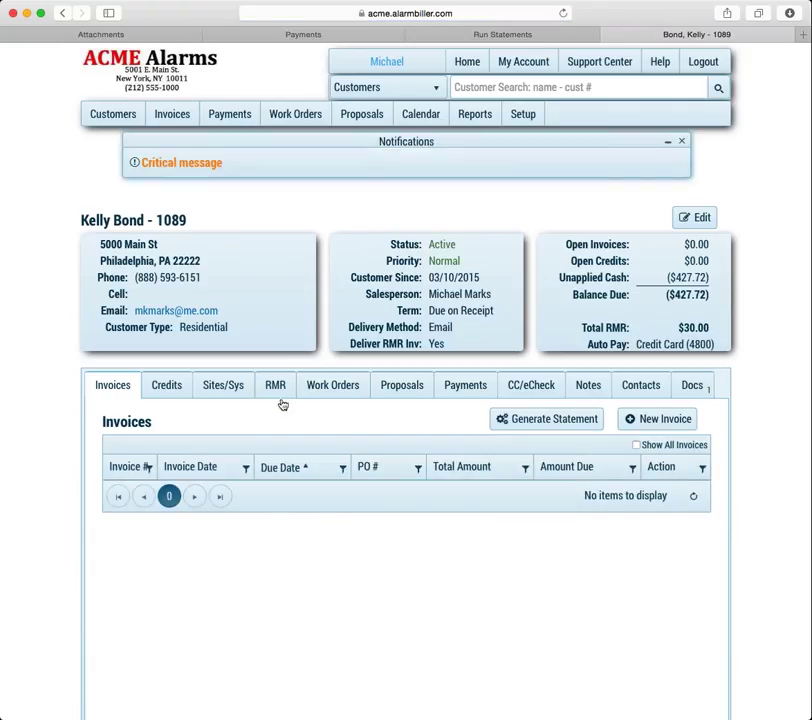
left_click(276, 389)
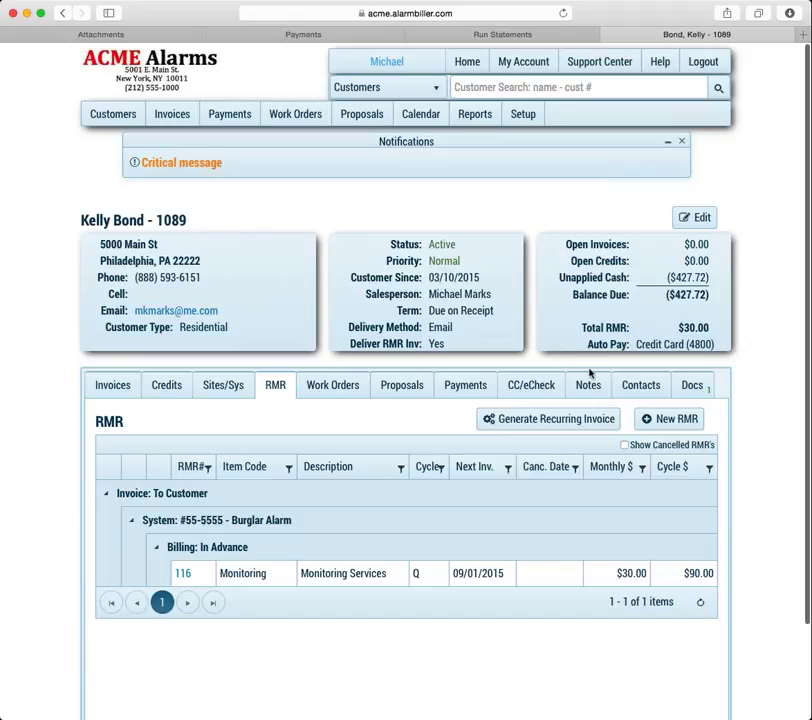
left_click(590, 387)
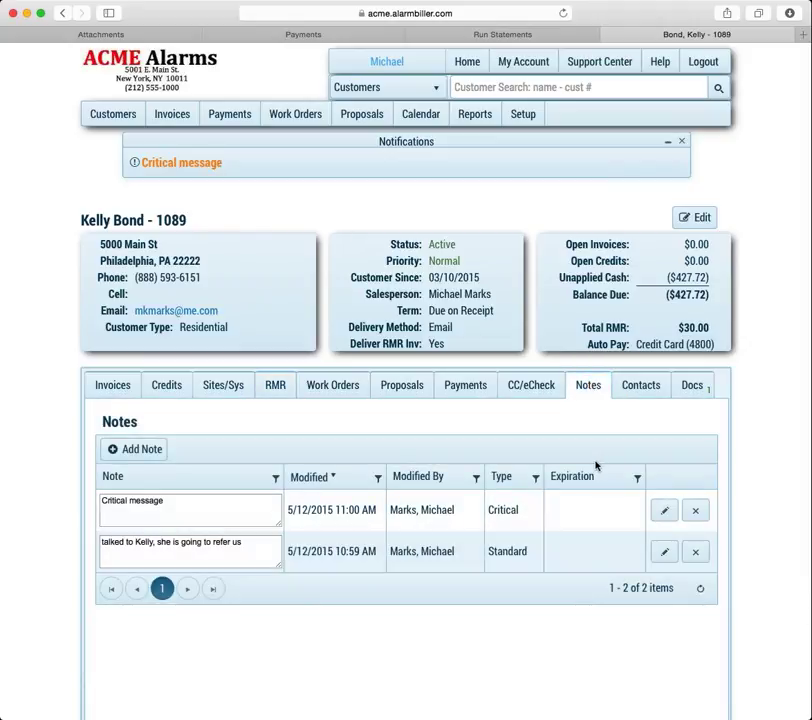
Step: Replace the text of the customer's "Critical message" note with "This is a VIP Customer"
left_click(170, 505)
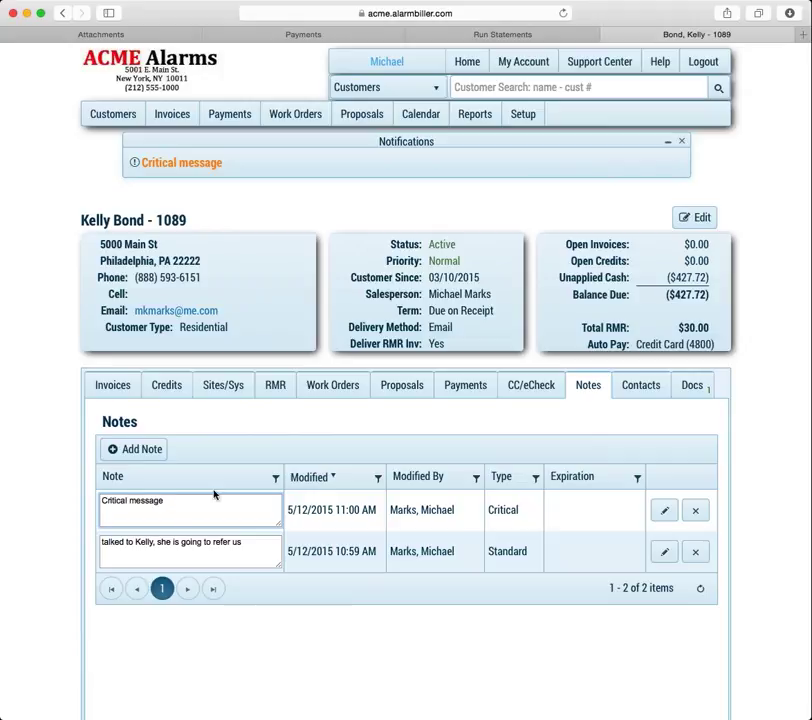
left_click(664, 509)
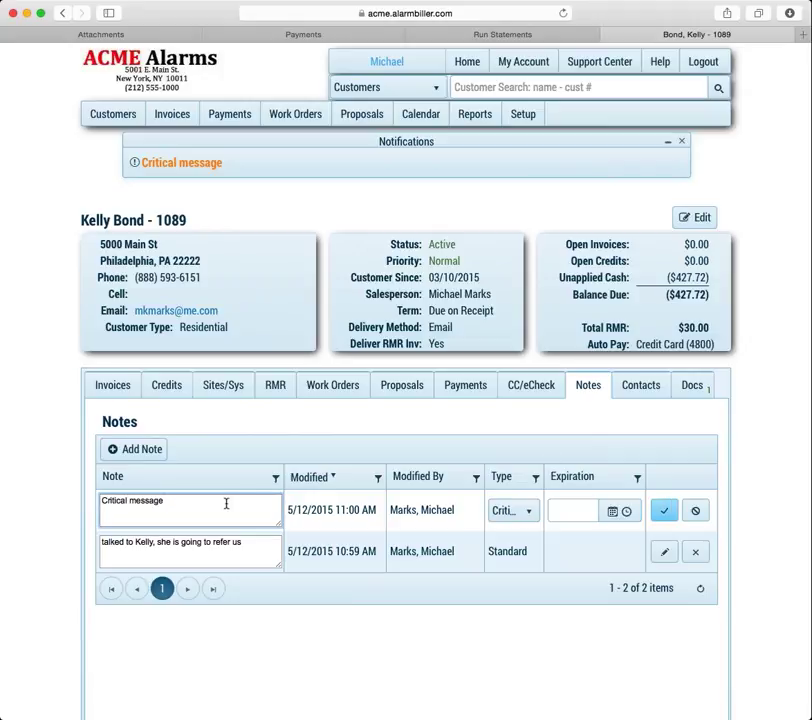
key("BackSpace")
key("BackSpace")
key("BackSpace")
key("BackSpace")
key("BackSpace")
key("BackSpace")
key("BackSpace")
key("BackSpace")
key("BackSpace")
key("BackSpace")
key("BackSpace")
key("BackSpace")
type("This is a VIP Customer")
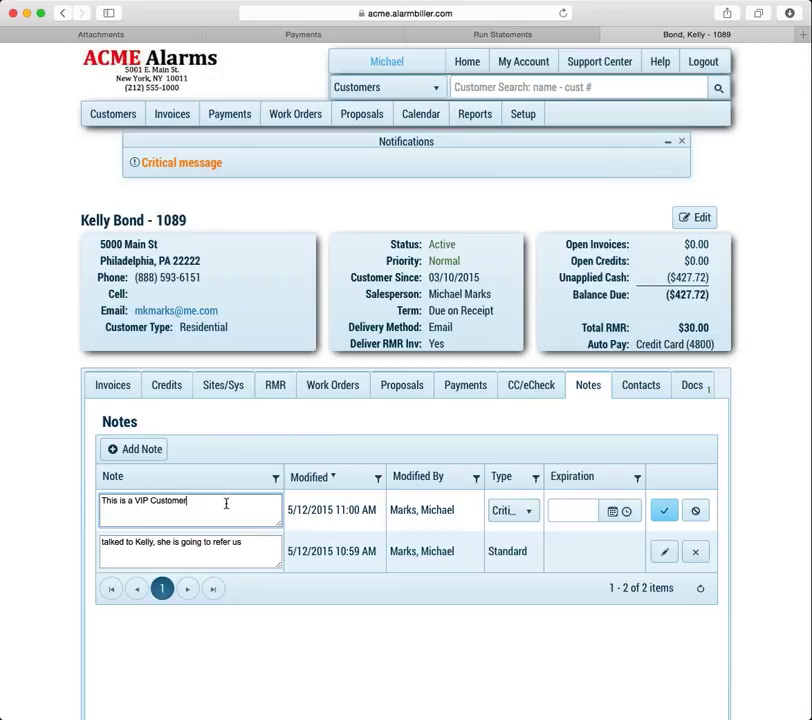
Step: Choose Critical as the VIP note's type, set its expiration to 6/30/2015, save the note and reload the customer page
left_click(530, 512)
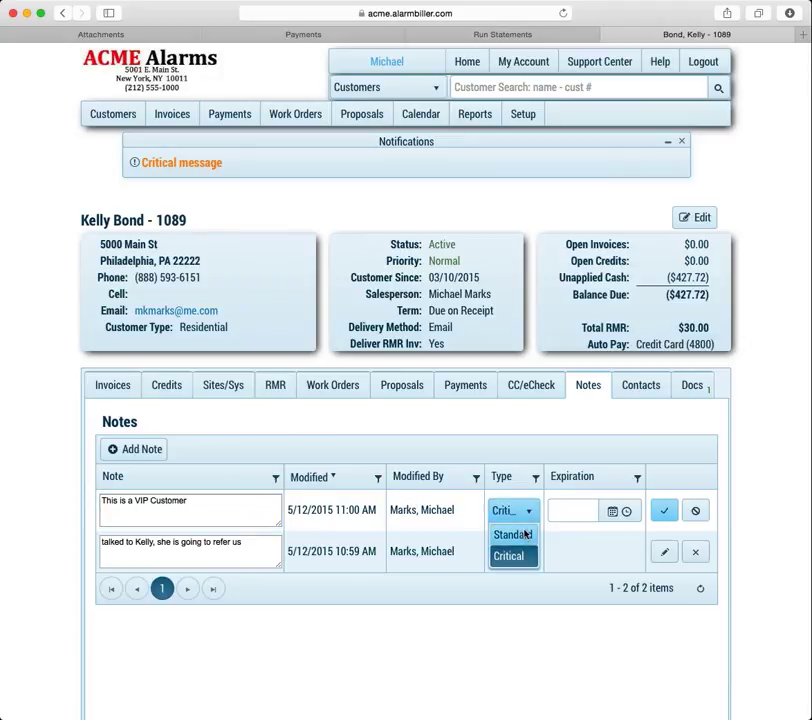
left_click(520, 556)
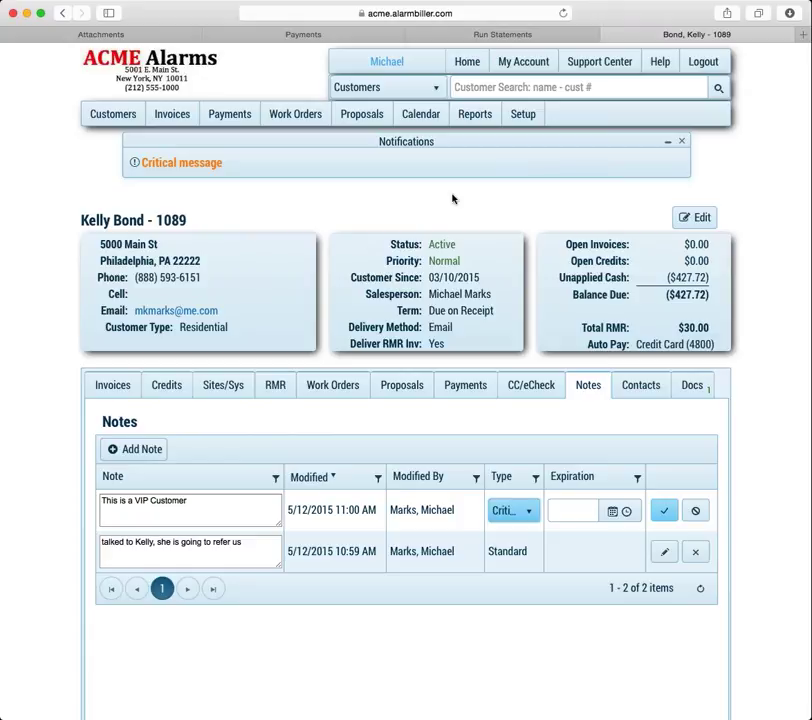
left_click(613, 511)
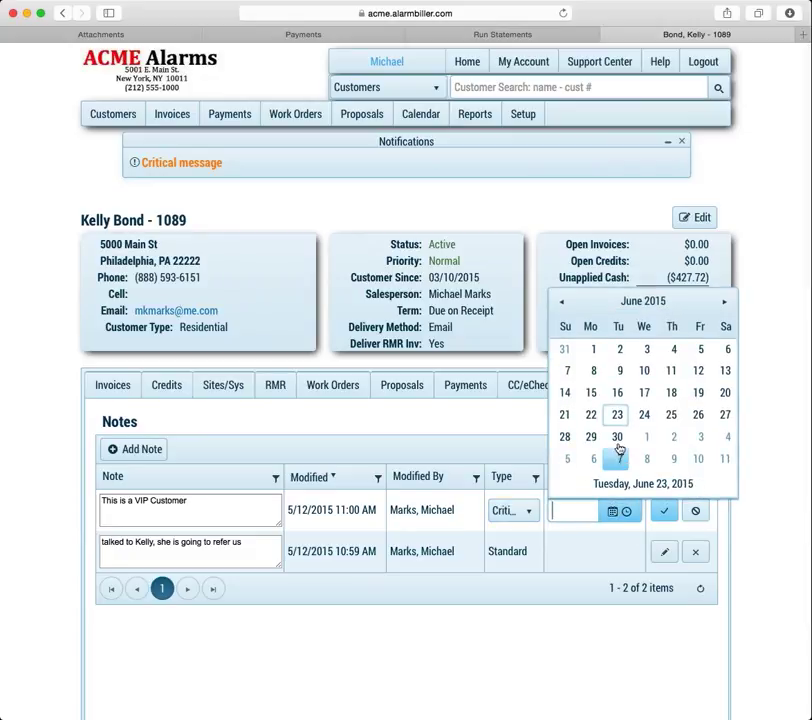
left_click(617, 436)
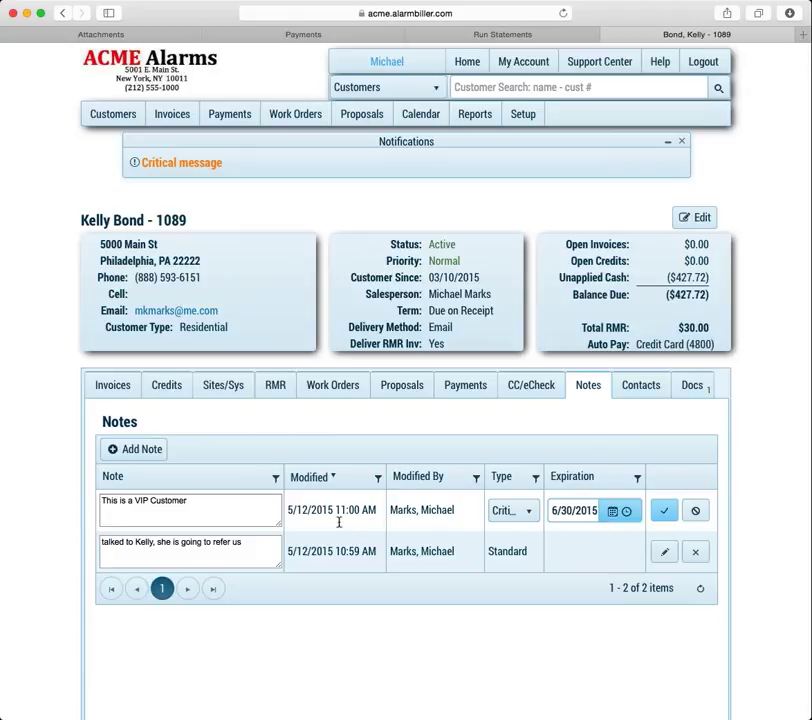
left_click(665, 511)
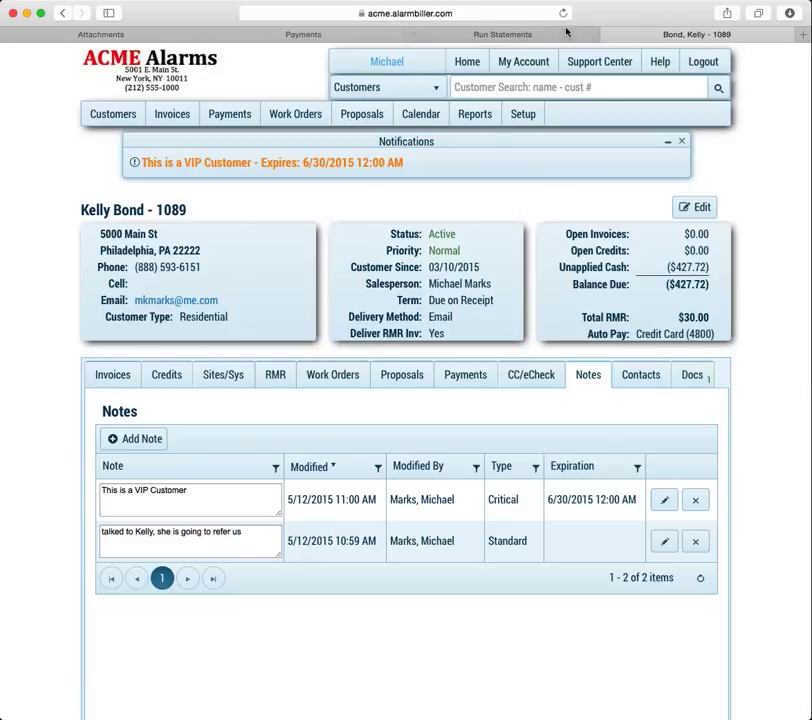
left_click(562, 13)
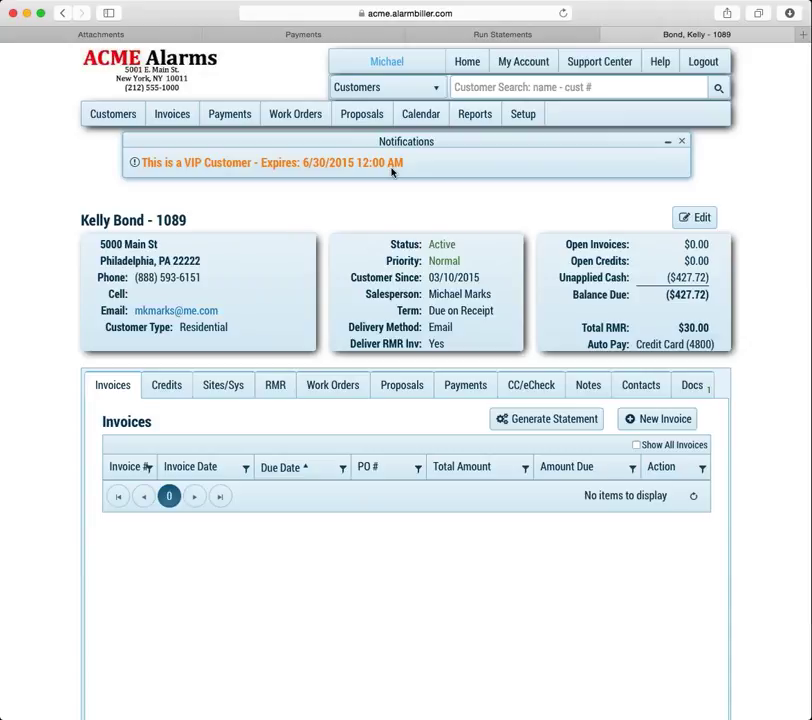
Step: Clear the expiration date from the "This is a VIP Customer" note and save it
left_click(590, 388)
left_click(662, 511)
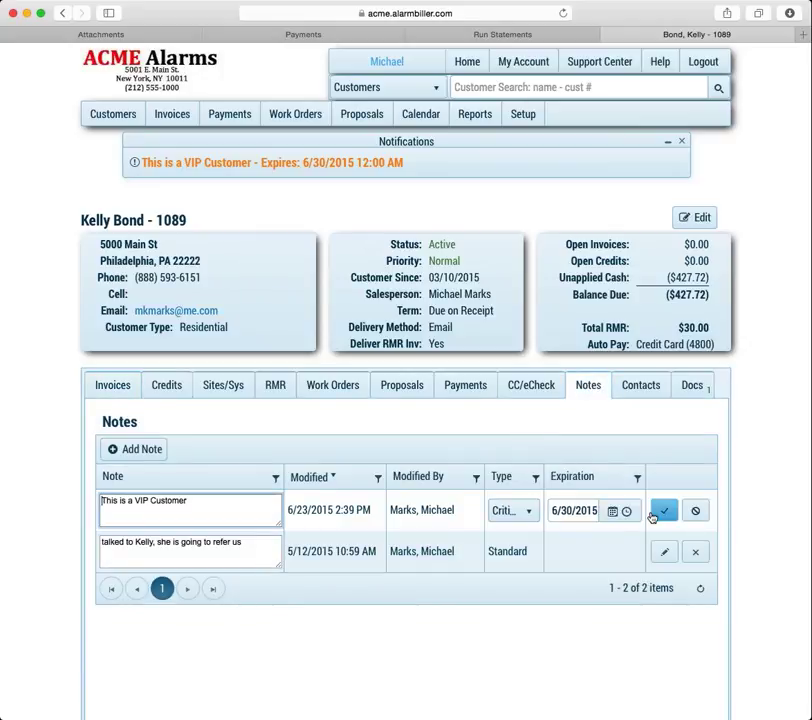
triple_click(583, 510)
key("BackSpace")
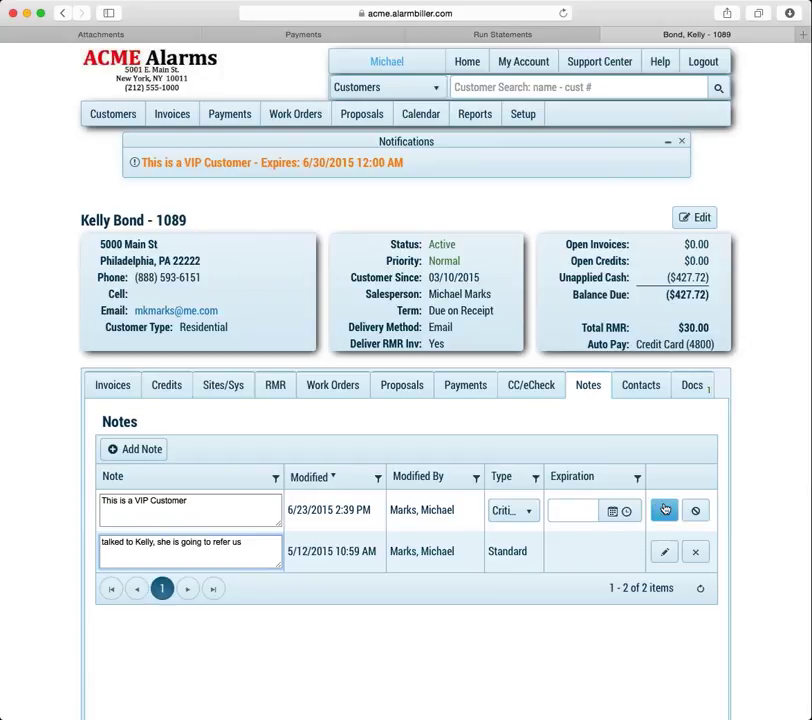
left_click(664, 510)
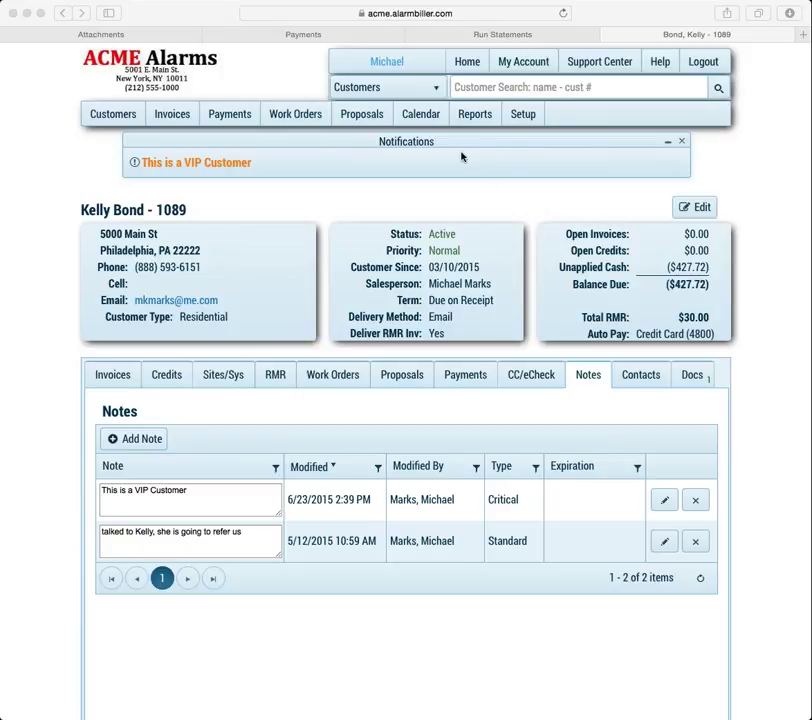
Step: Search for another customer by first name and open the matching customer record
left_click(481, 87)
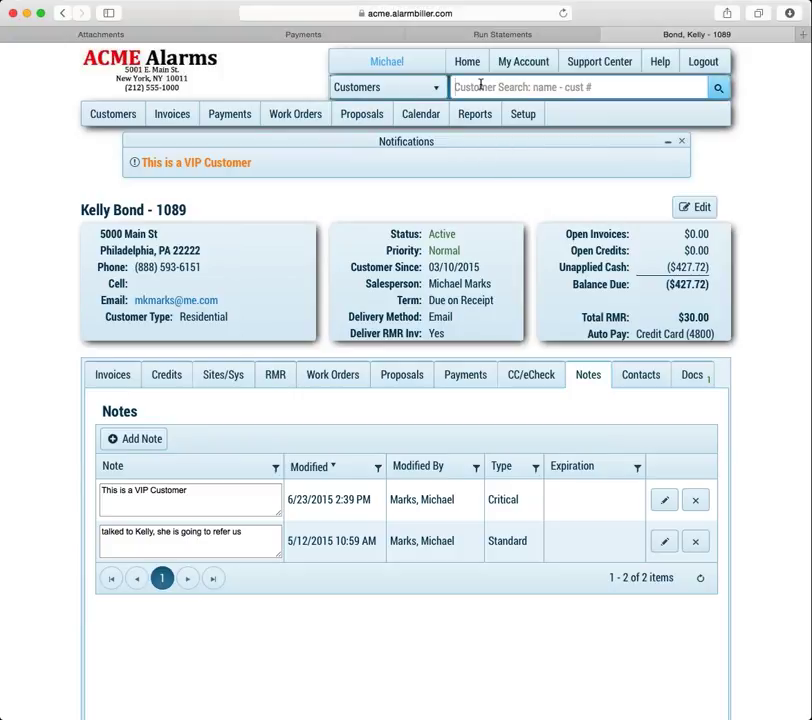
type("michael")
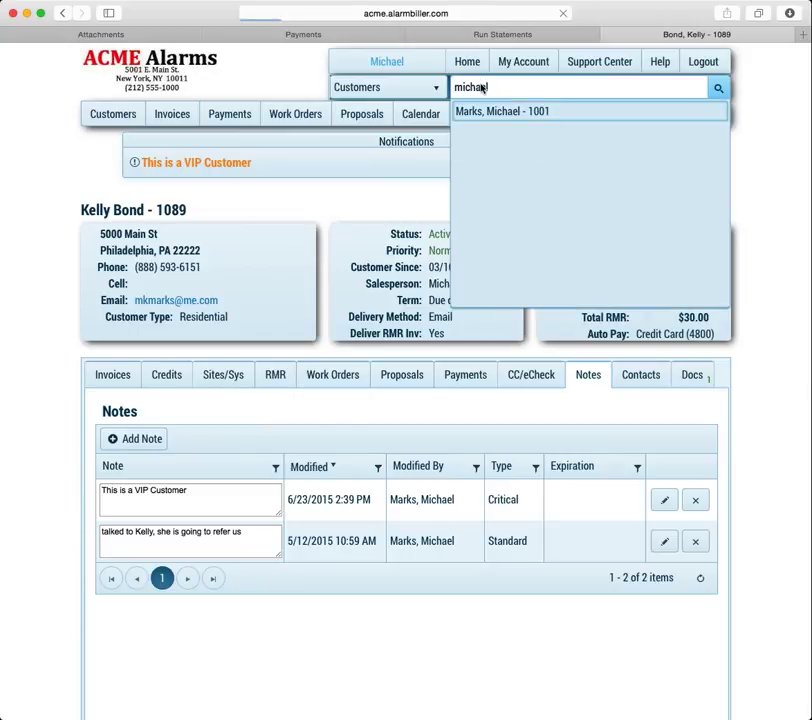
key("Return")
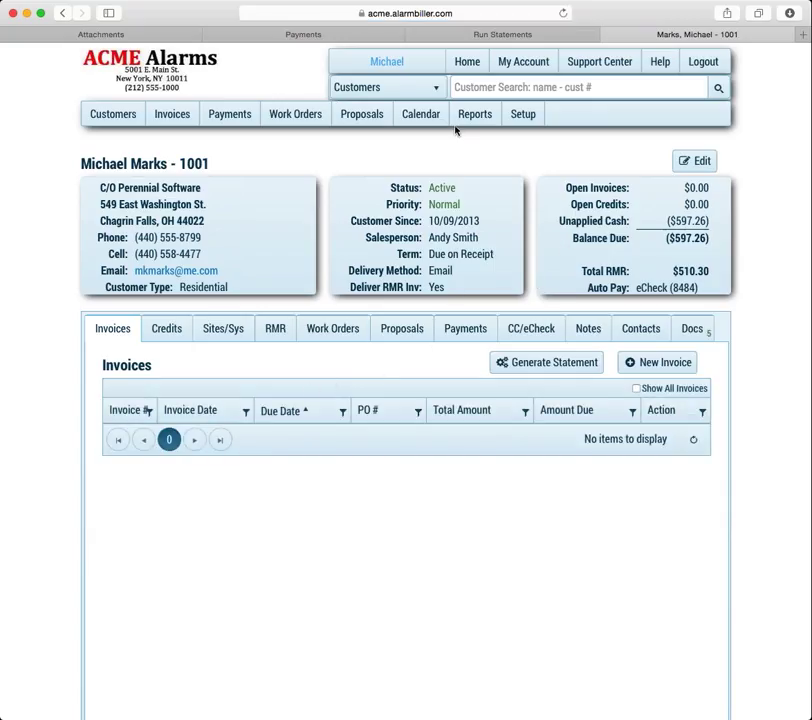
Step: Open Winwood Farm from the customer list, turn off its No Late Fees option and save the customer
left_click(124, 120)
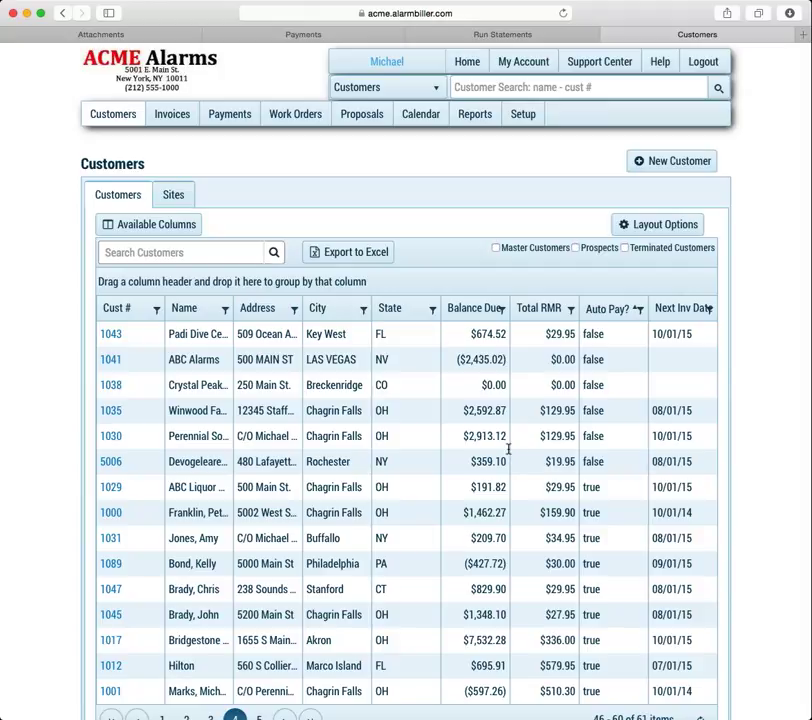
left_click(111, 410)
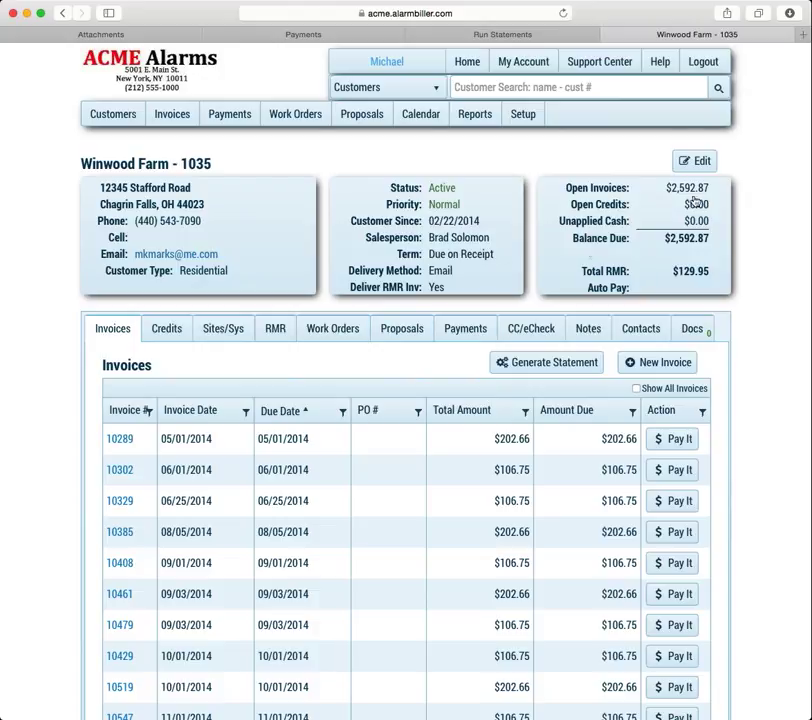
left_click(690, 163)
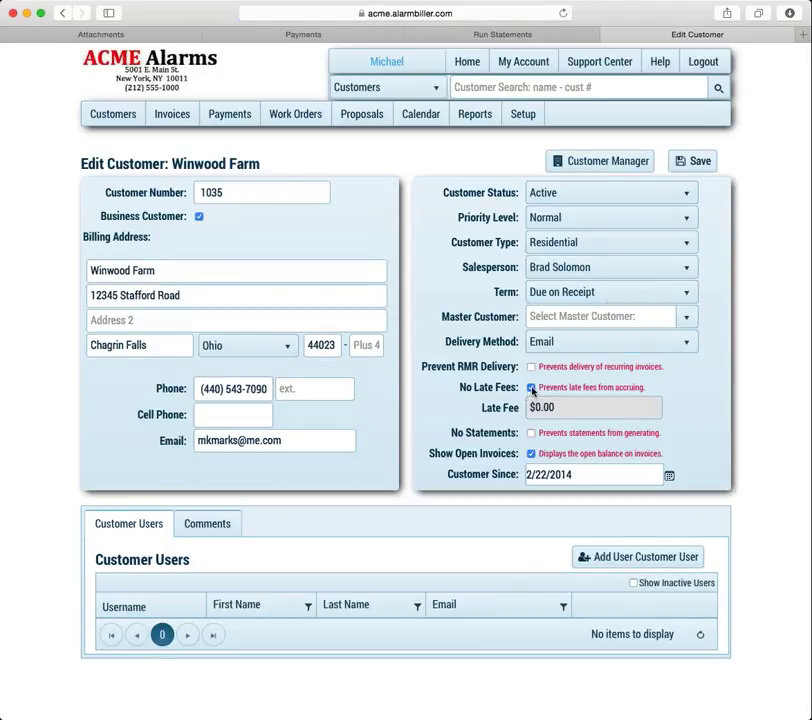
left_click(531, 388)
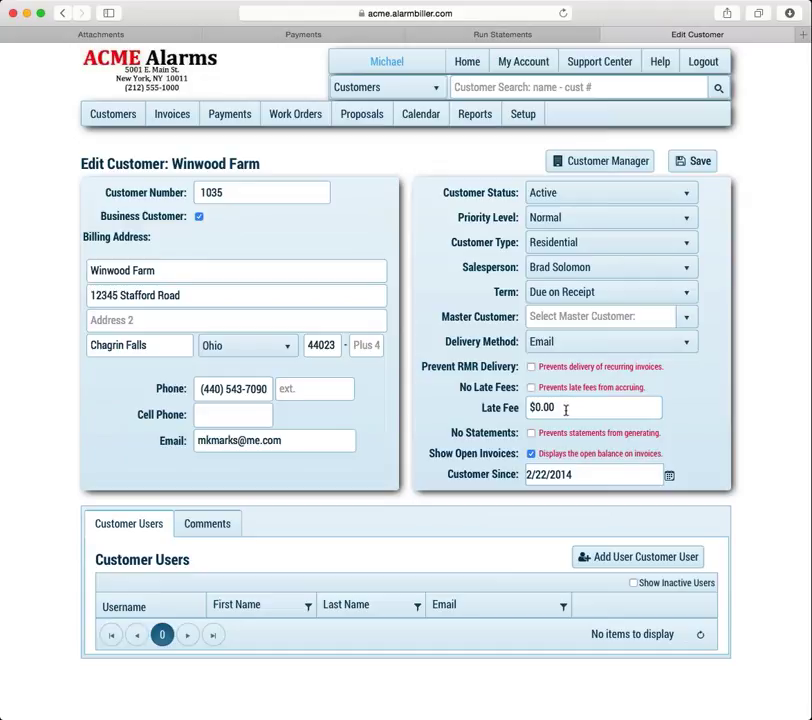
left_click(693, 164)
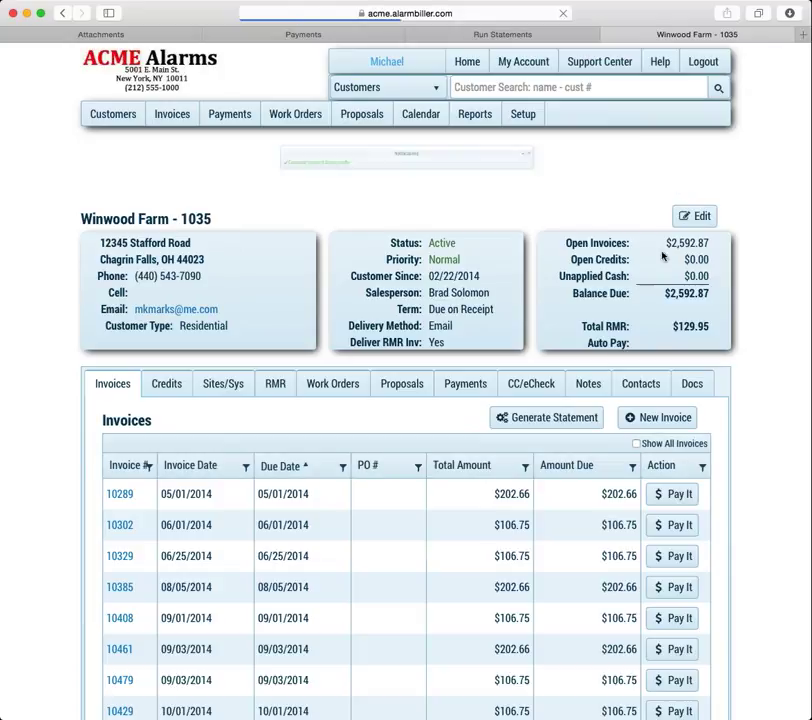
Step: Generate a statement for Winwood Farm, deliver it by email, dismiss the notifications and highlight the late fee balance
left_click(580, 419)
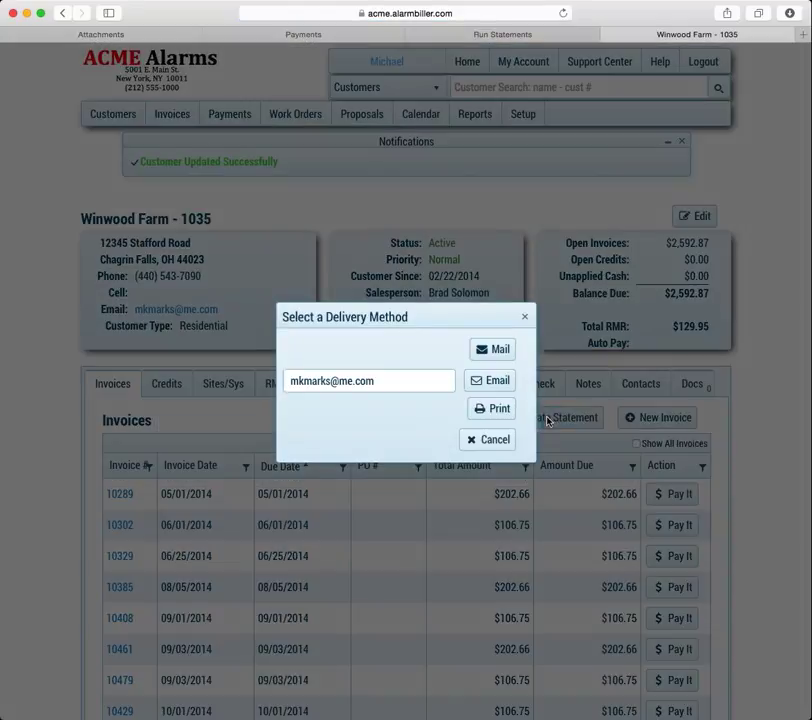
left_click(488, 381)
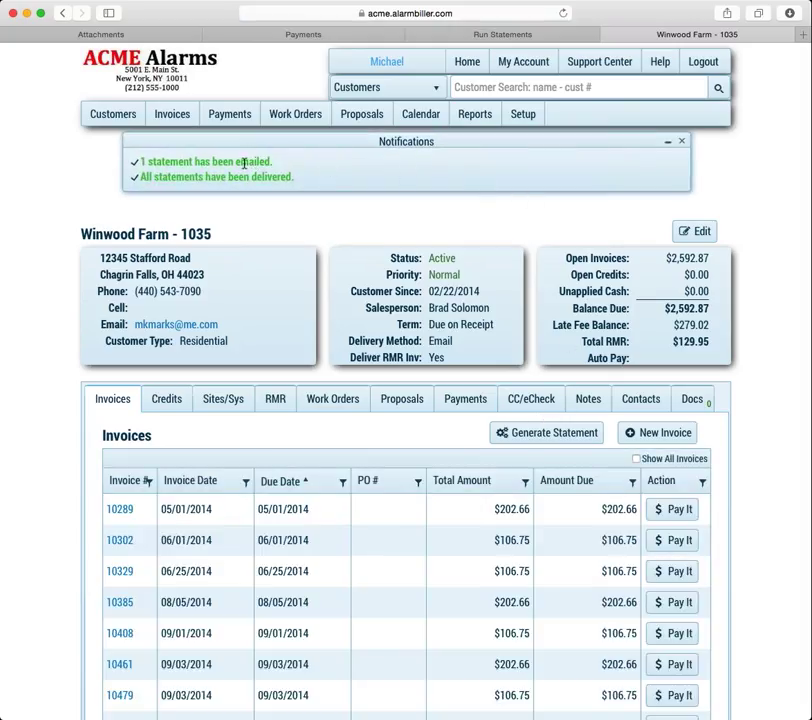
left_click(681, 141)
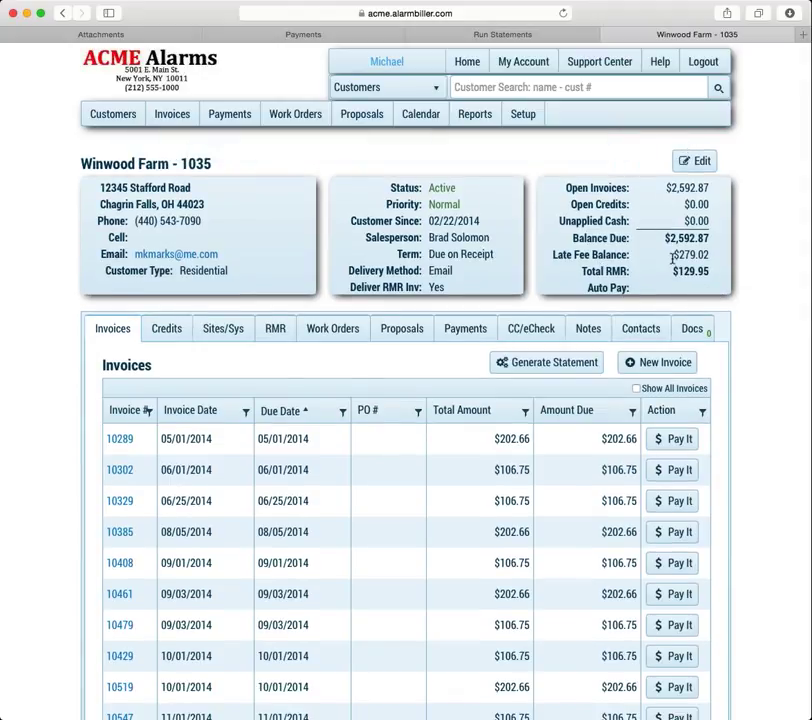
left_click_drag(716, 255, 674, 256)
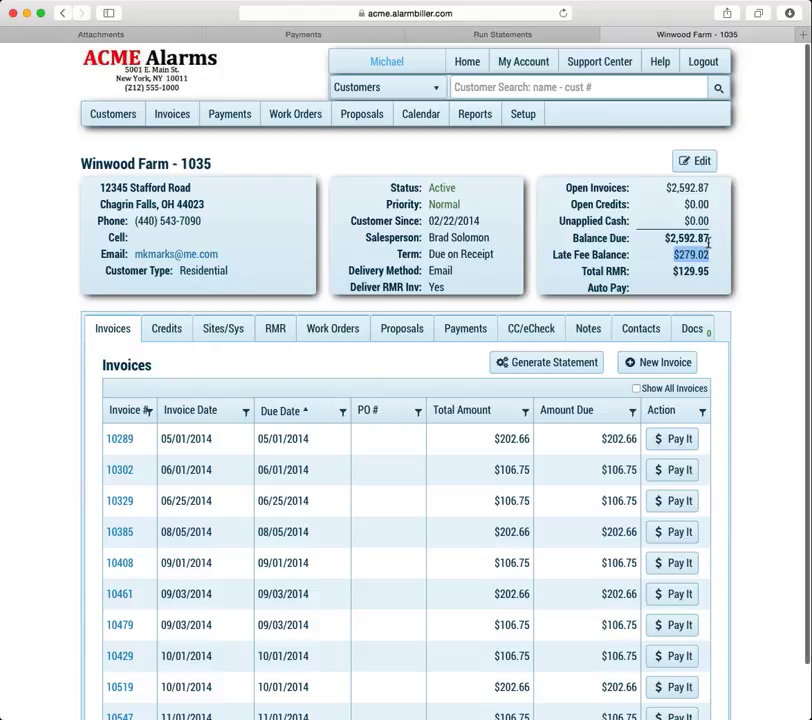
Step: Set Winwood Farm's late fee to 0 and save the customer
left_click(695, 162)
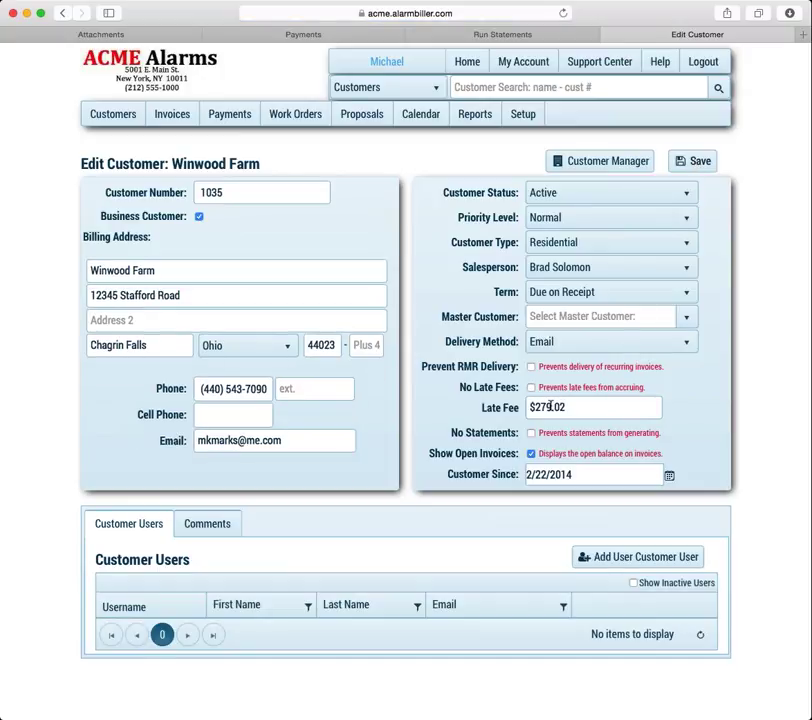
left_click(553, 406)
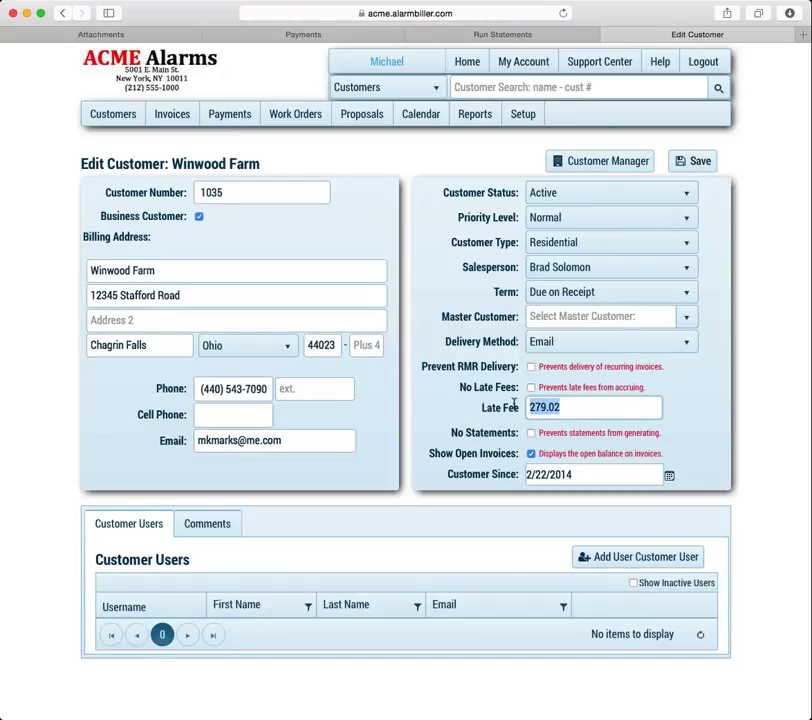
type("0")
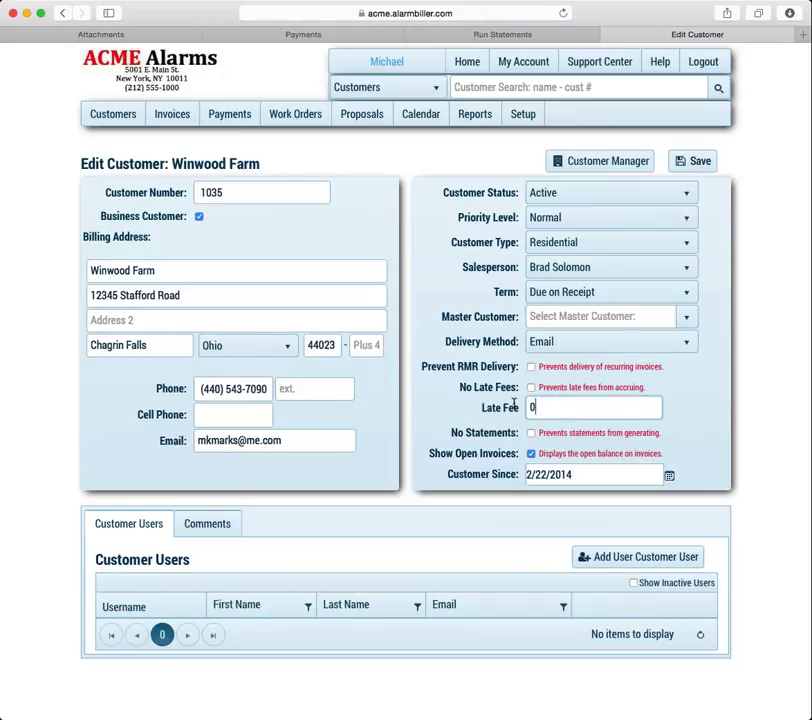
left_click(700, 161)
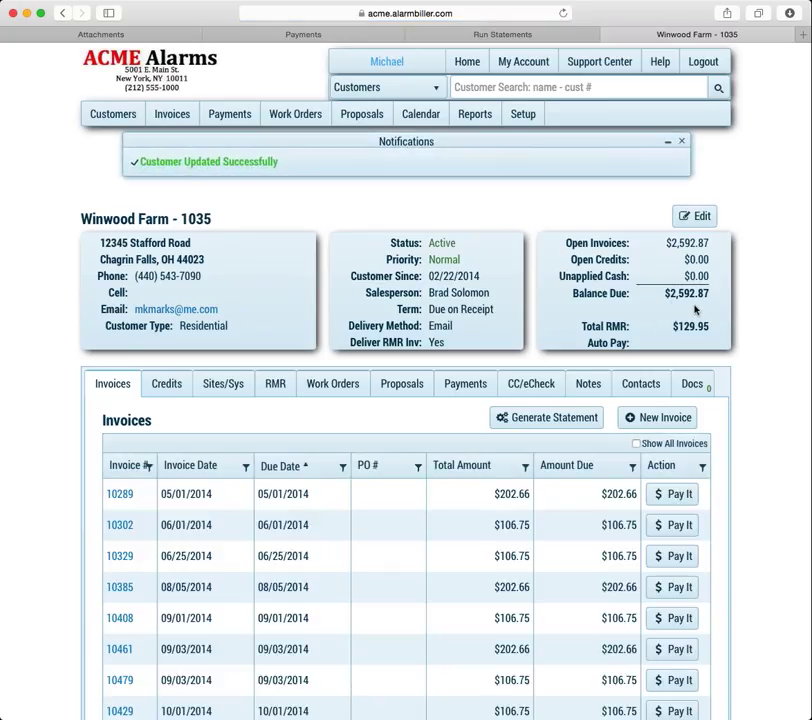
Step: Set Winwood Farm's late fee to 279 and save the customer
left_click(696, 216)
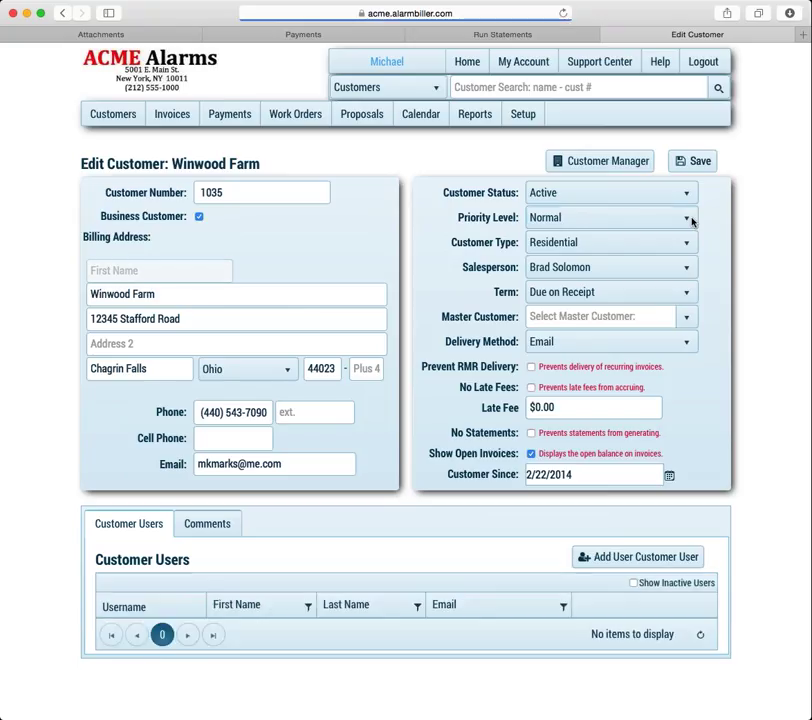
left_click_drag(573, 413, 480, 414)
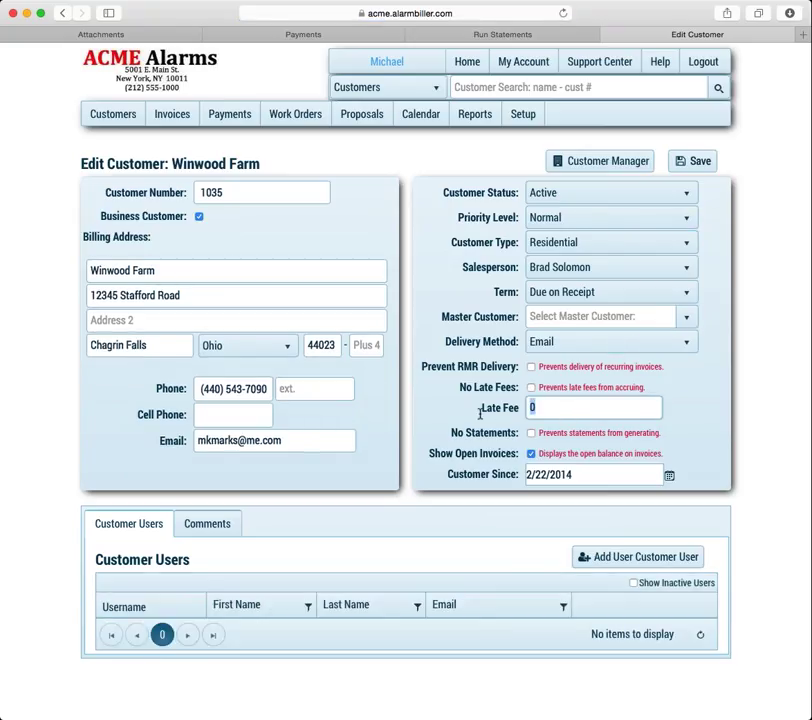
type("279")
key("Tab")
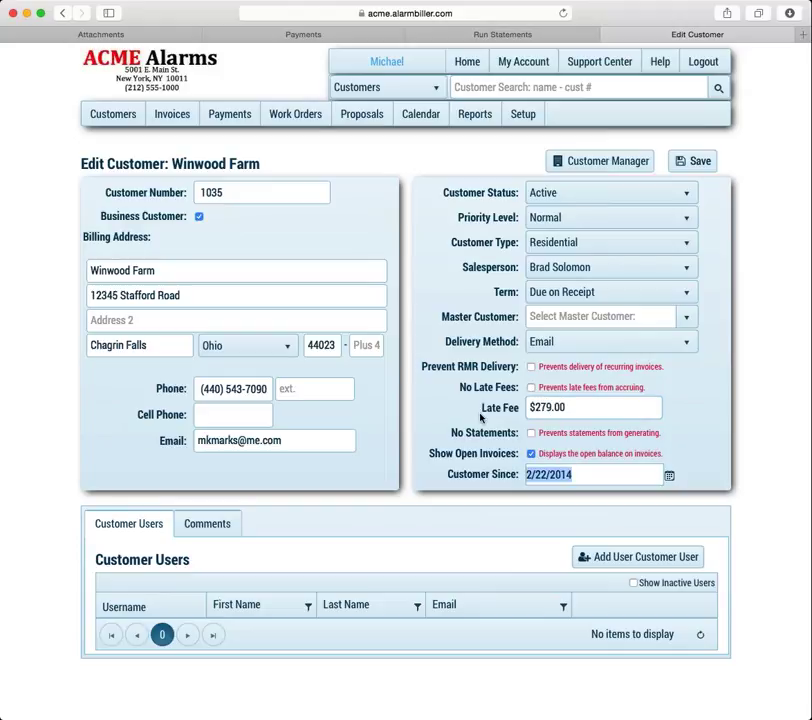
left_click(686, 161)
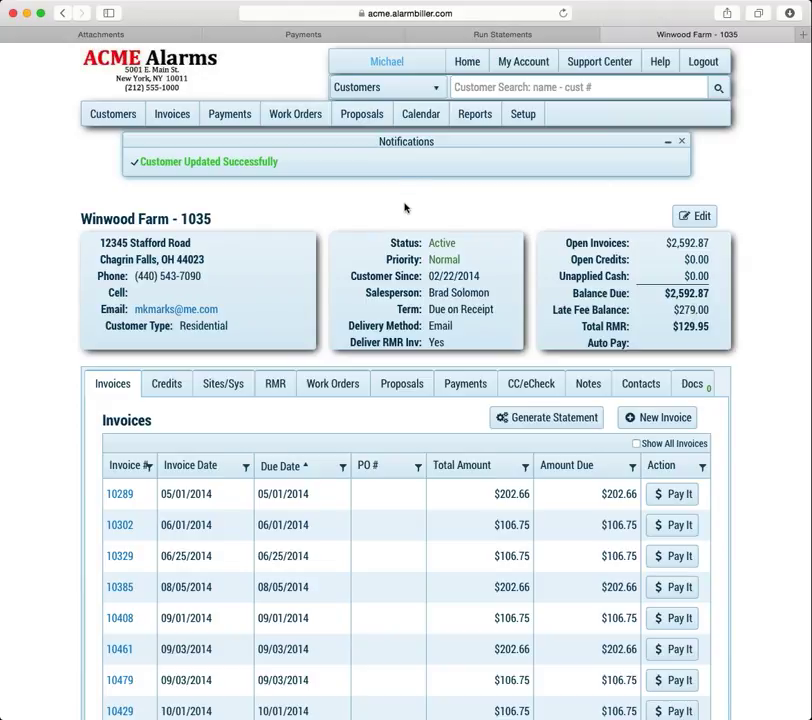
Step: Add a deposit of 5000 dated 6/23/2015 under Payments, save it and open the new deposit
left_click(244, 116)
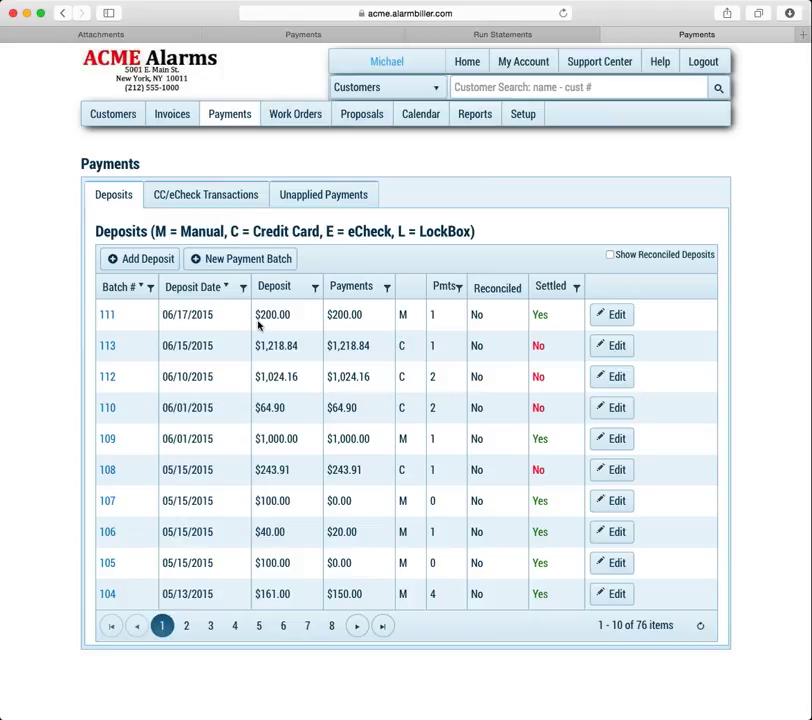
left_click(165, 262)
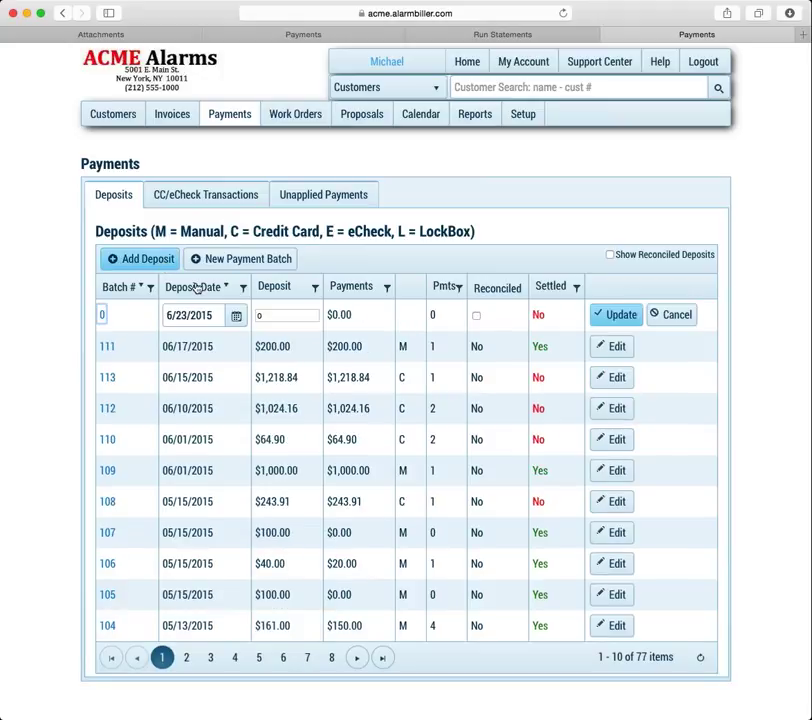
left_click(290, 316)
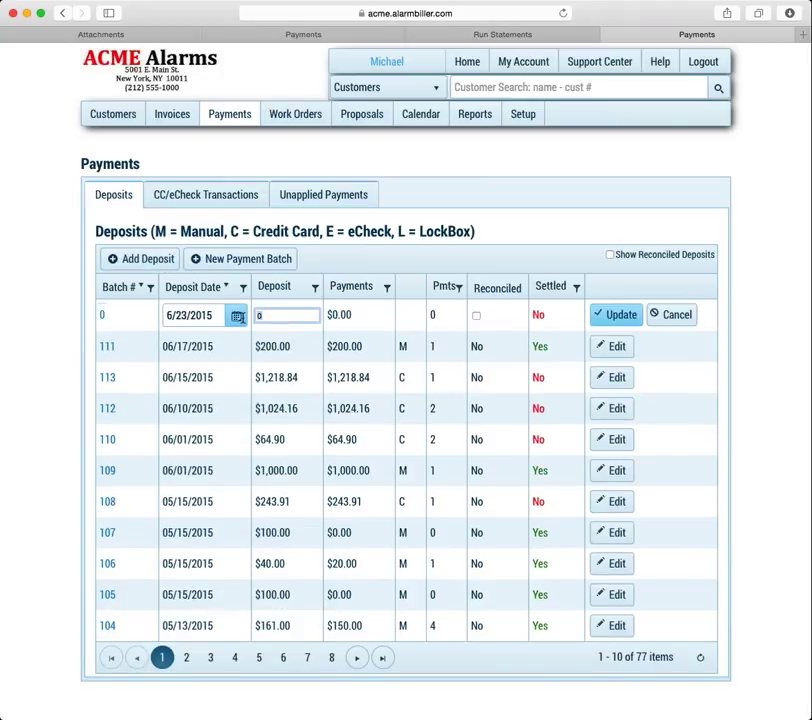
type("00")
key("super+l")
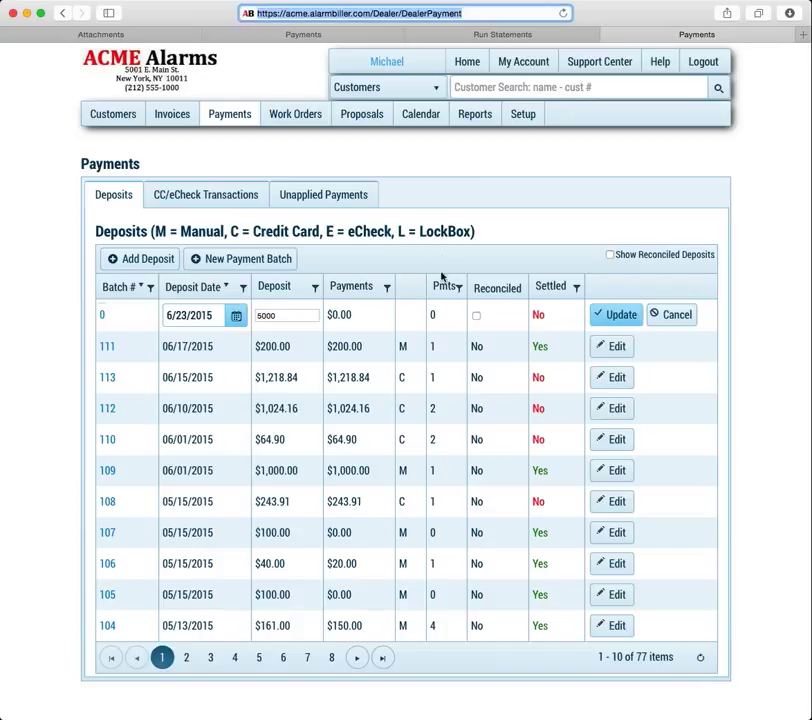
left_click(570, 374)
left_click(618, 314)
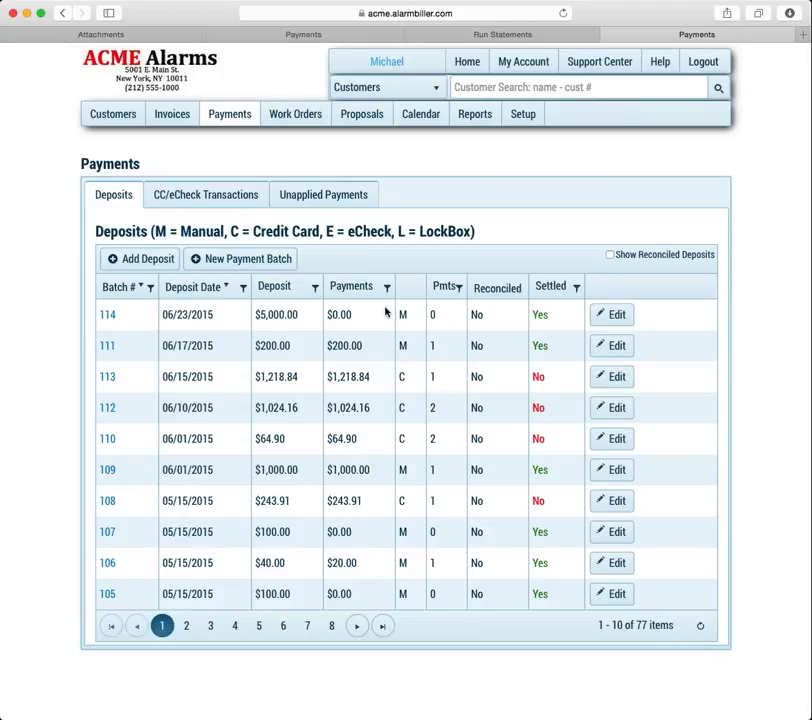
left_click(108, 315)
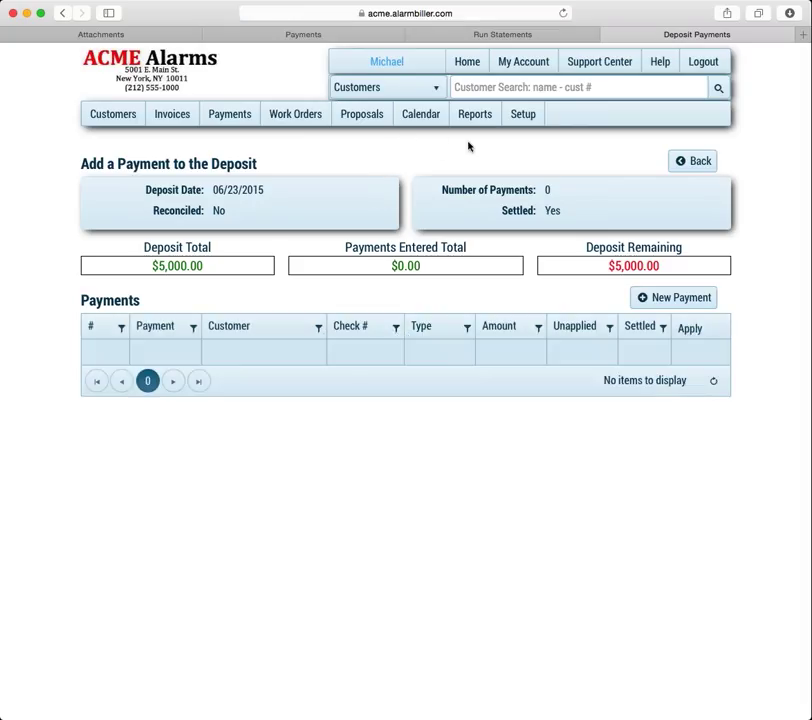
Step: Look up Winwood Farm's customer number in the customer search and the customer list, and return to the open deposit
left_click(489, 88)
type("104")
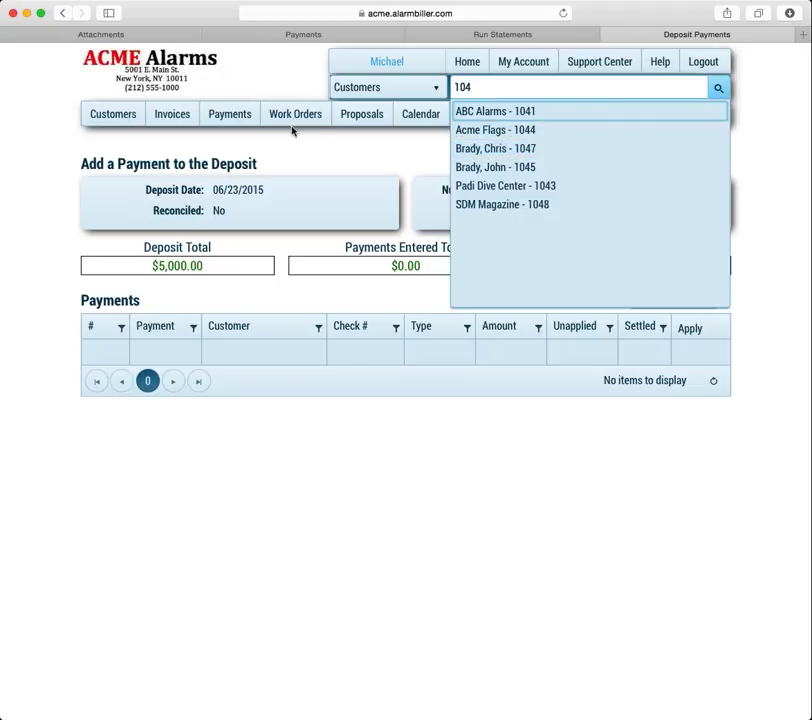
left_click(496, 36)
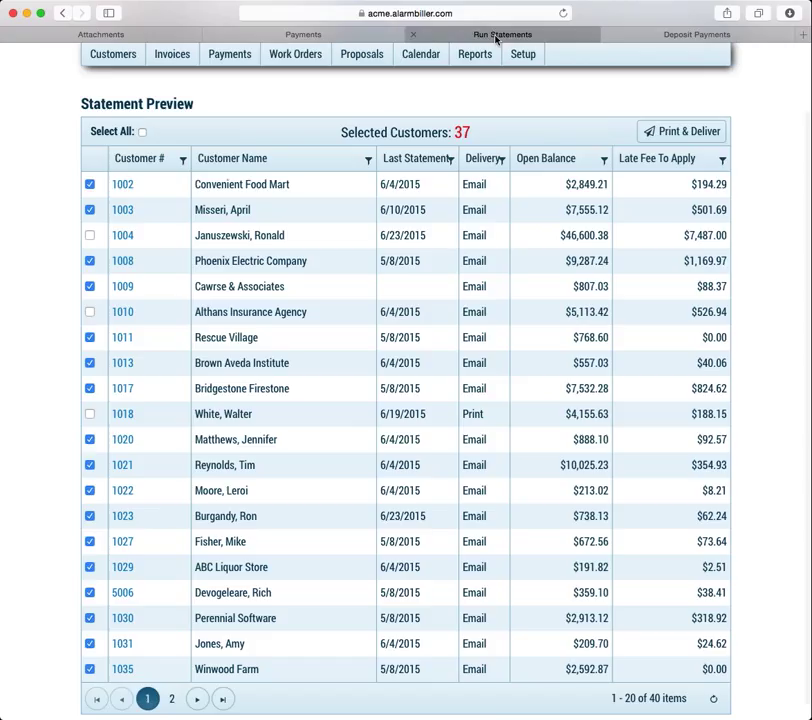
left_click(128, 60)
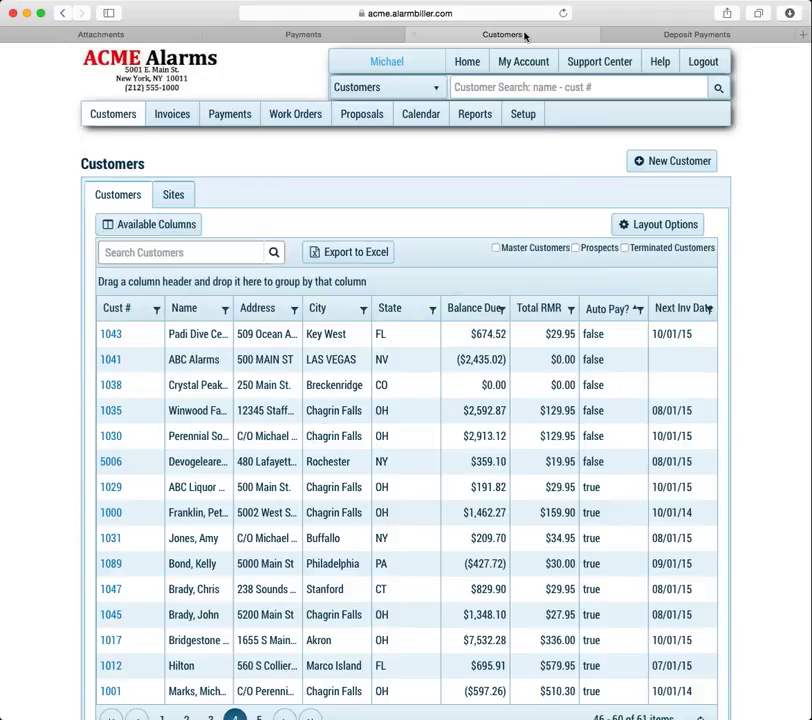
left_click(609, 30)
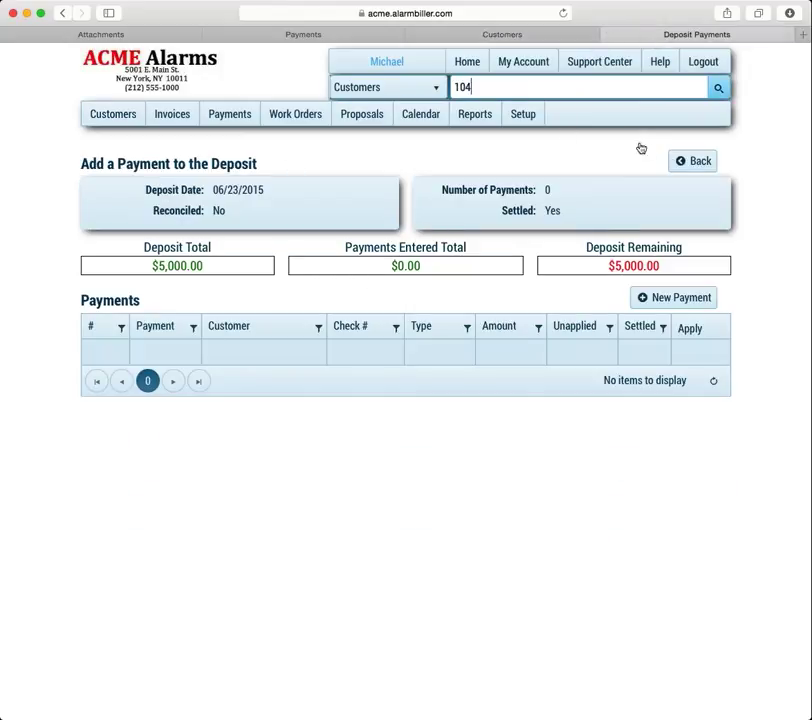
Step: Try to save a new 3000 check payment in the deposit, entering Winwood Farm's customer number and a check number
left_click(660, 298)
left_click(290, 286)
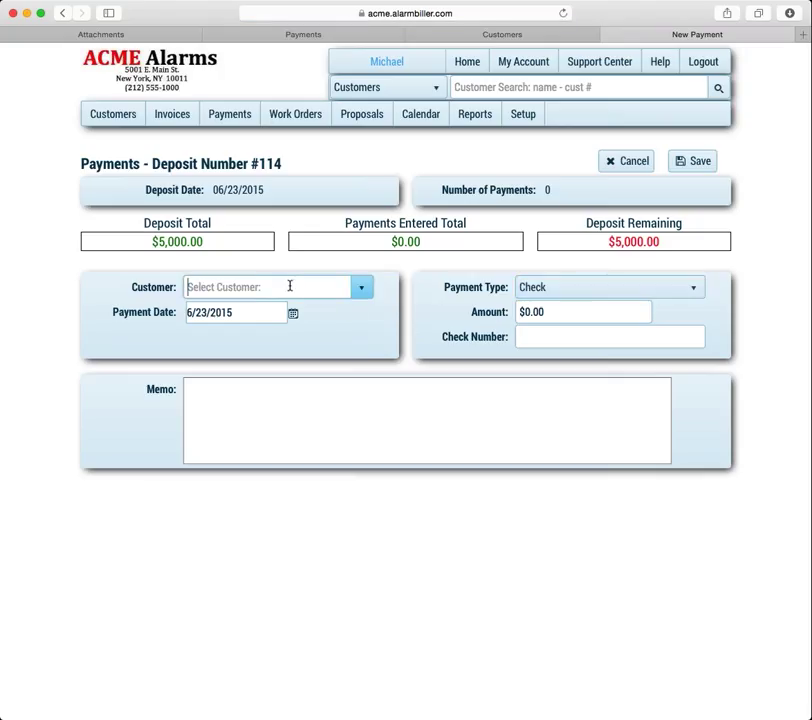
type("1035")
key("Tab")
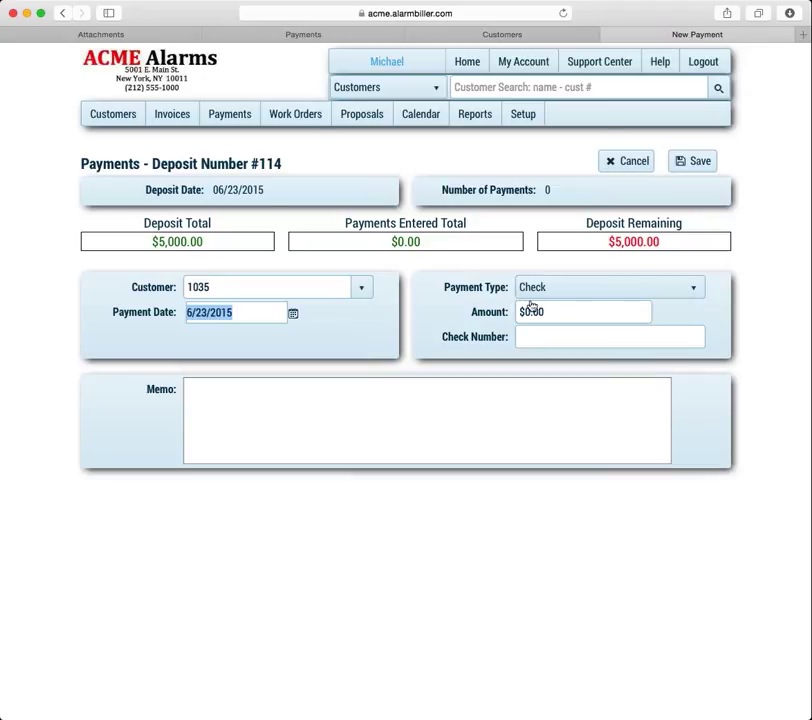
left_click(595, 296)
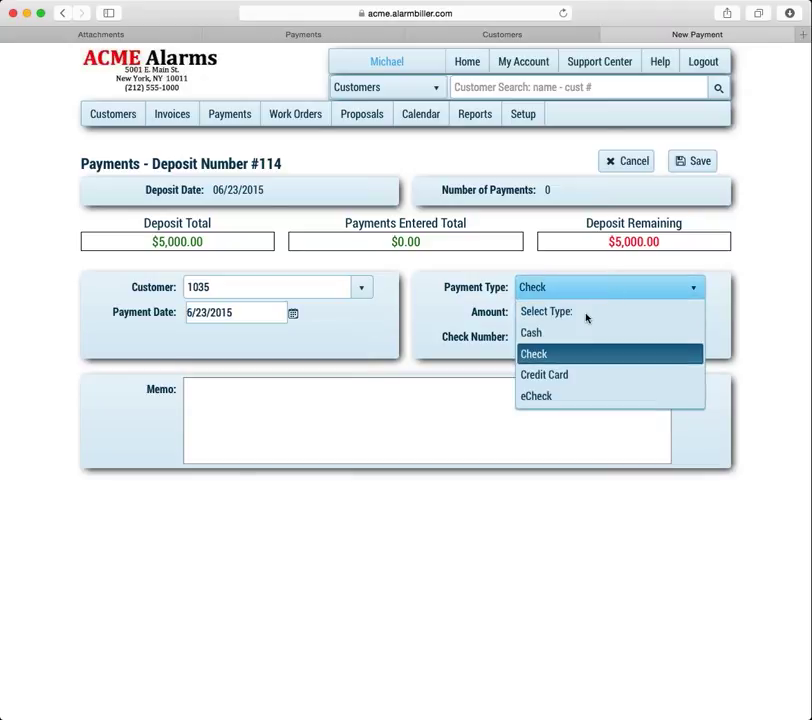
left_click(550, 354)
left_click(535, 315)
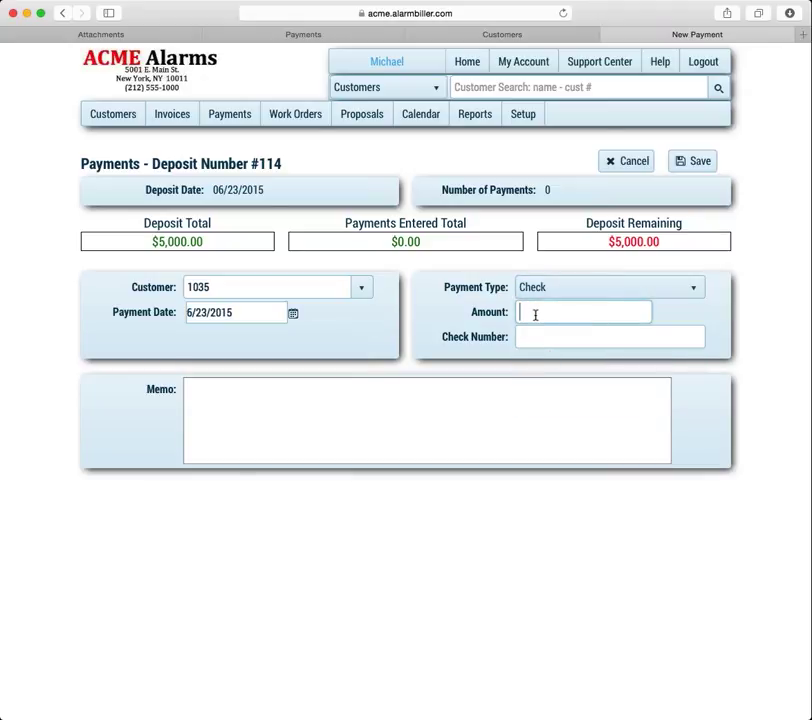
type("3000")
key("Tab")
type("4324234")
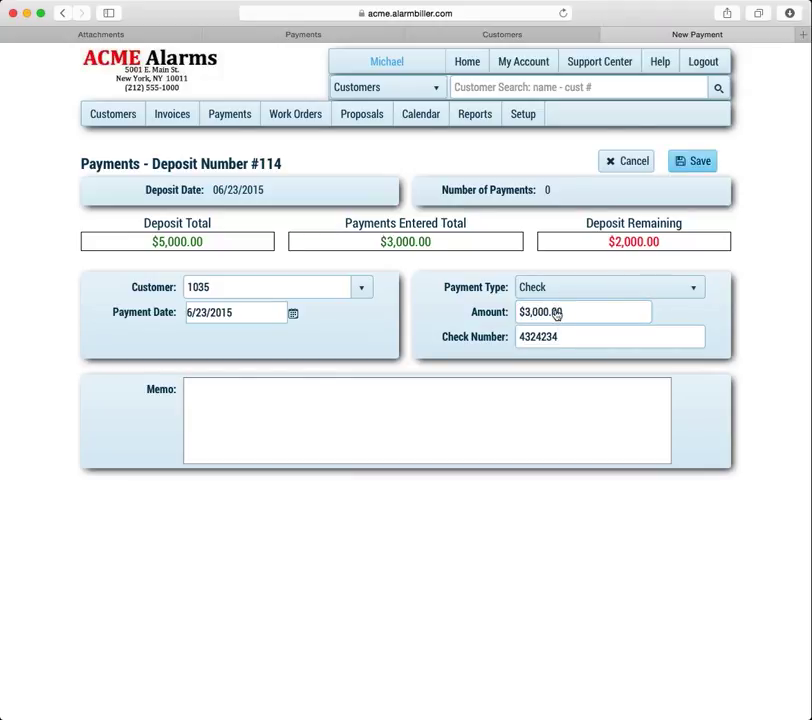
left_click(705, 165)
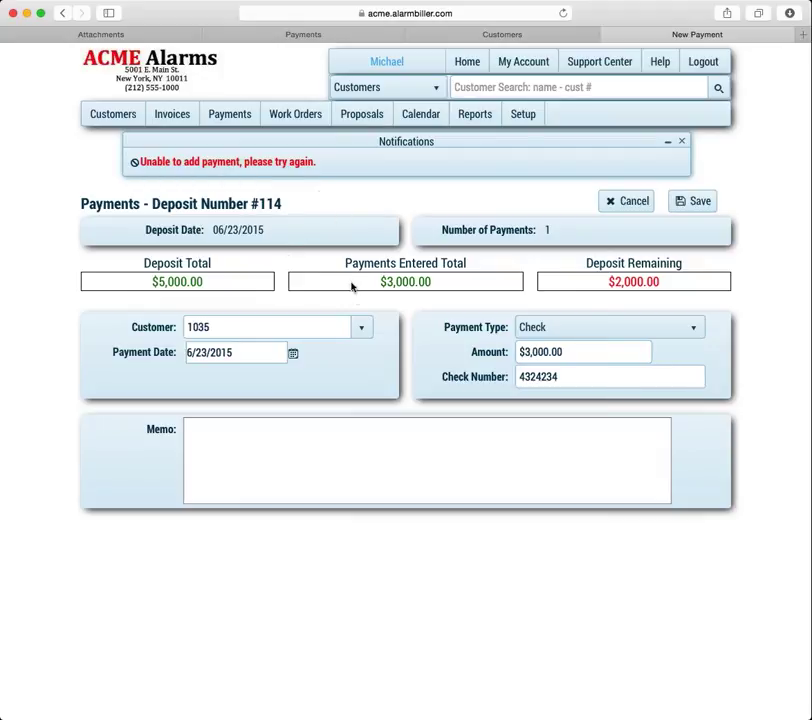
Step: Cancel the payment entry and reopen the 06/23/2015 deposit from the deposits list
left_click(580, 352)
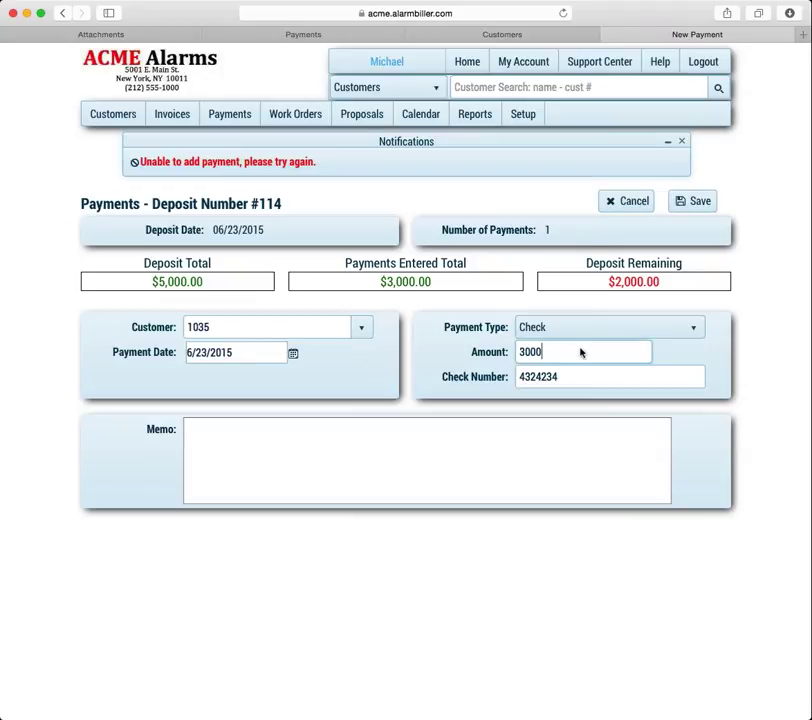
left_click(633, 201)
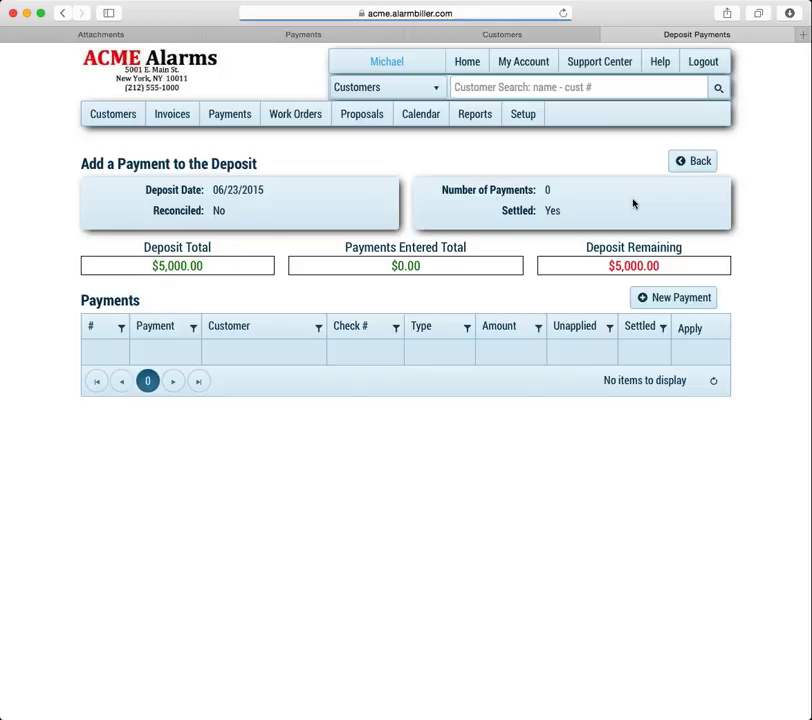
left_click(684, 161)
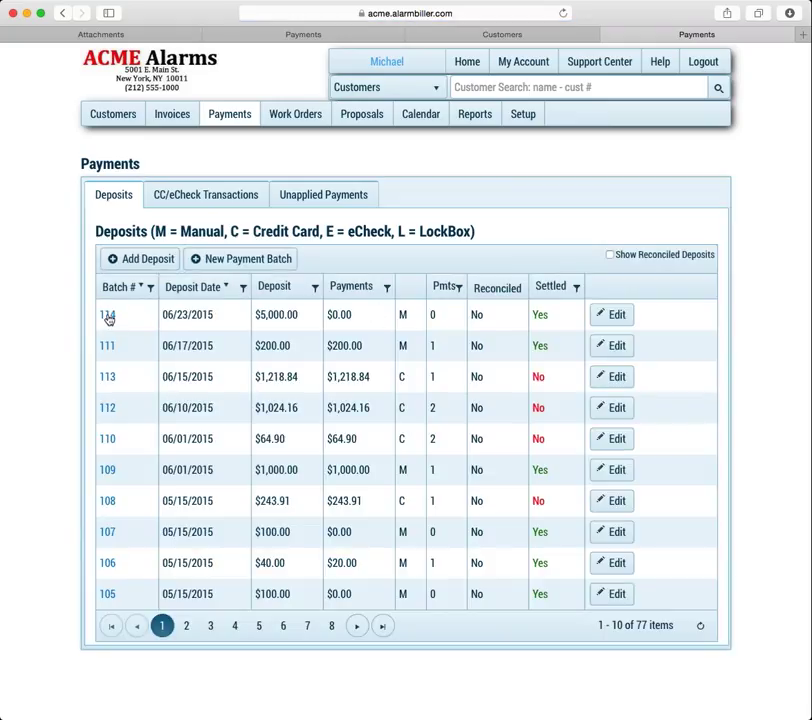
left_click(108, 316)
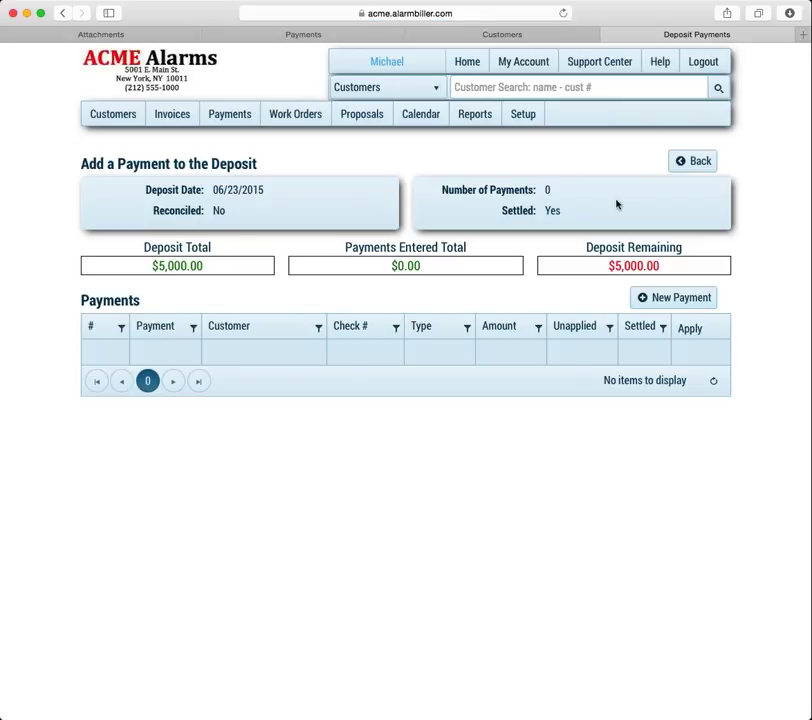
Step: Start a new payment in the 06/23/2015 deposit and select Winwood Farm as its customer
left_click(660, 298)
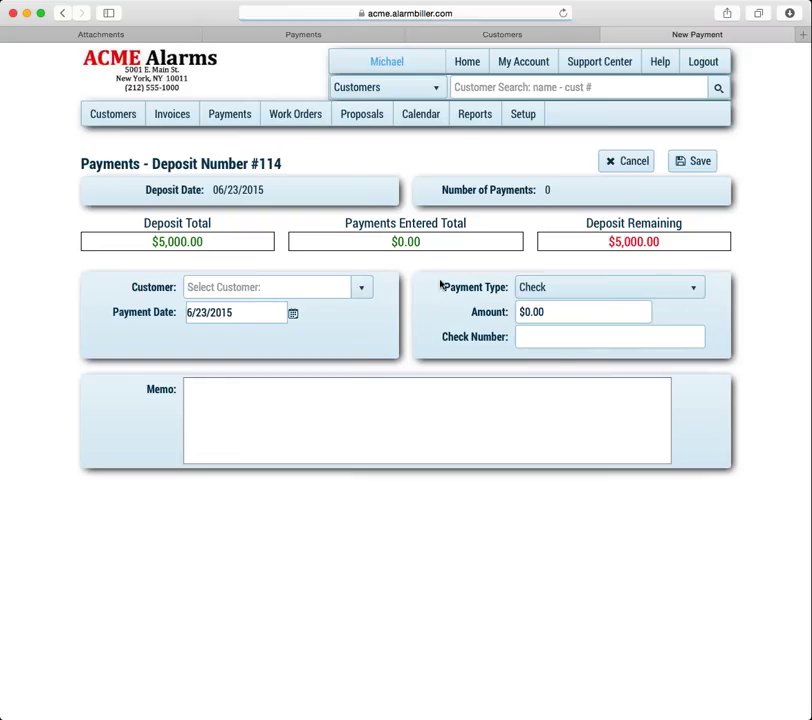
left_click(361, 287)
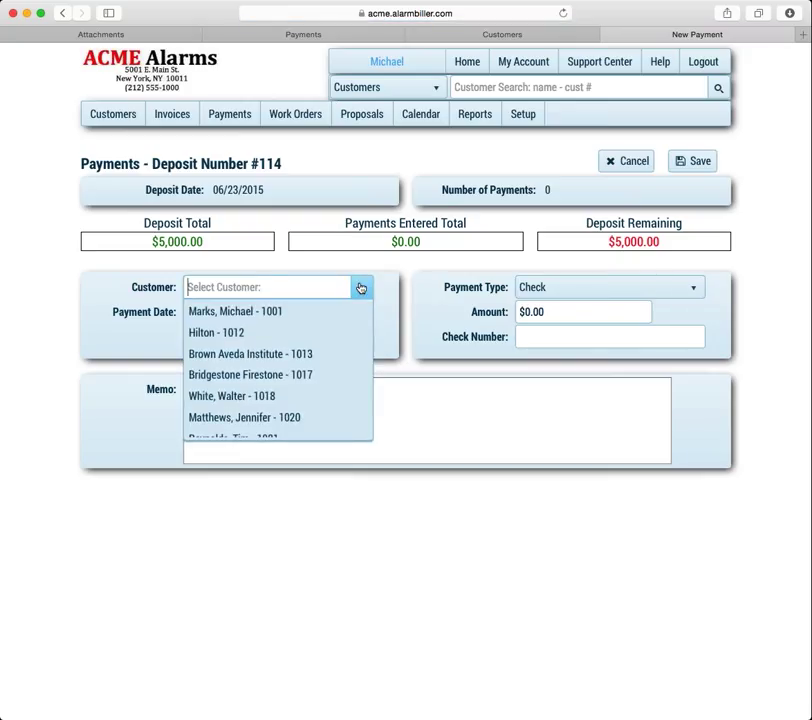
type("1034")
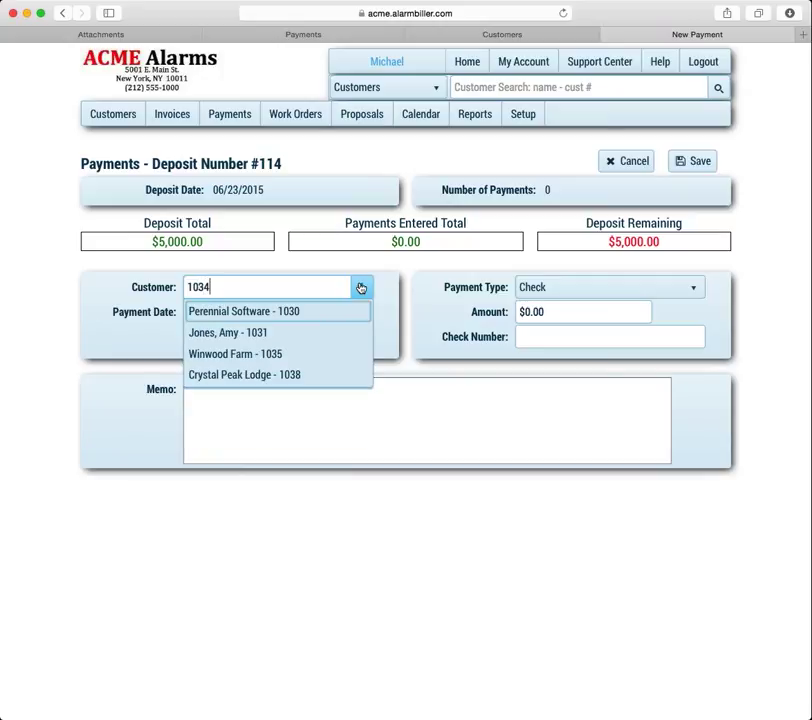
key("BackSpace")
type("5")
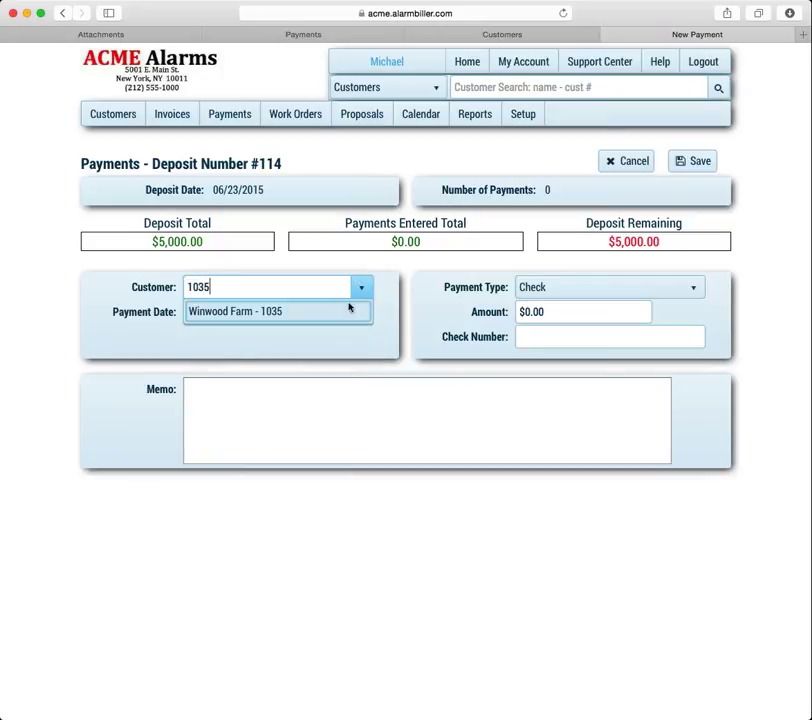
left_click(353, 308)
Step: Set the check payment's amount to 3000, enter a check number and save the payment
left_click(571, 311)
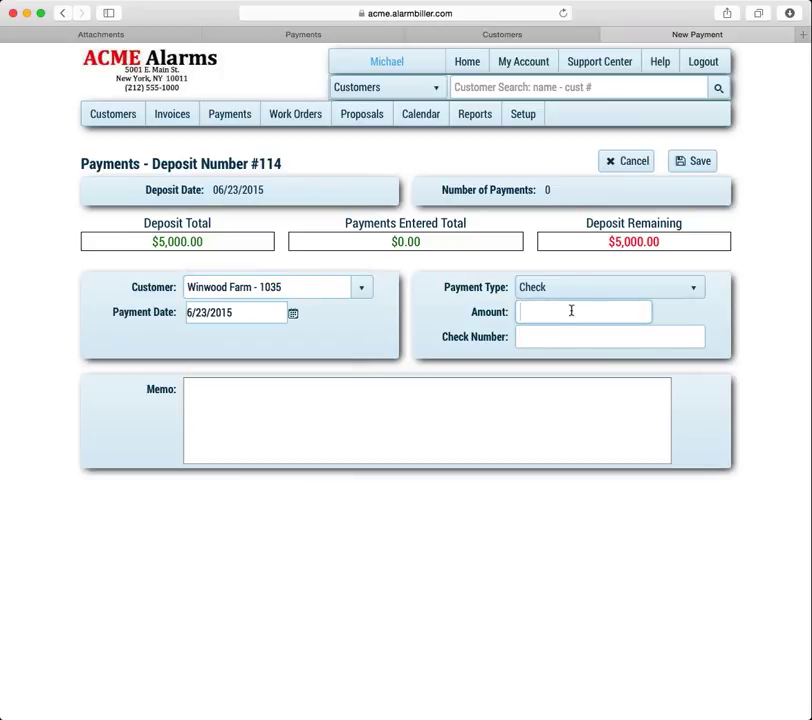
type("30")
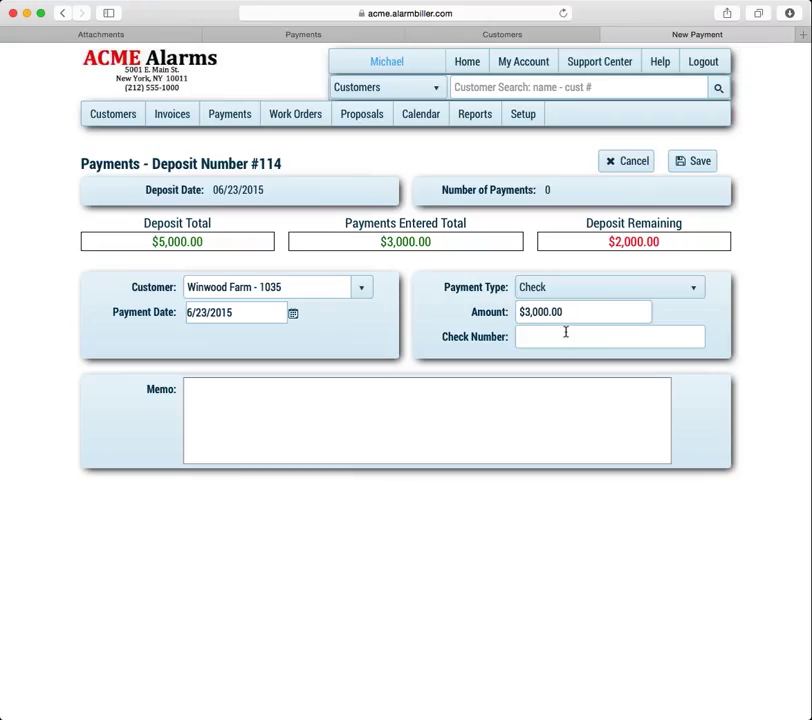
left_click(565, 336)
type("2131231")
left_click(699, 161)
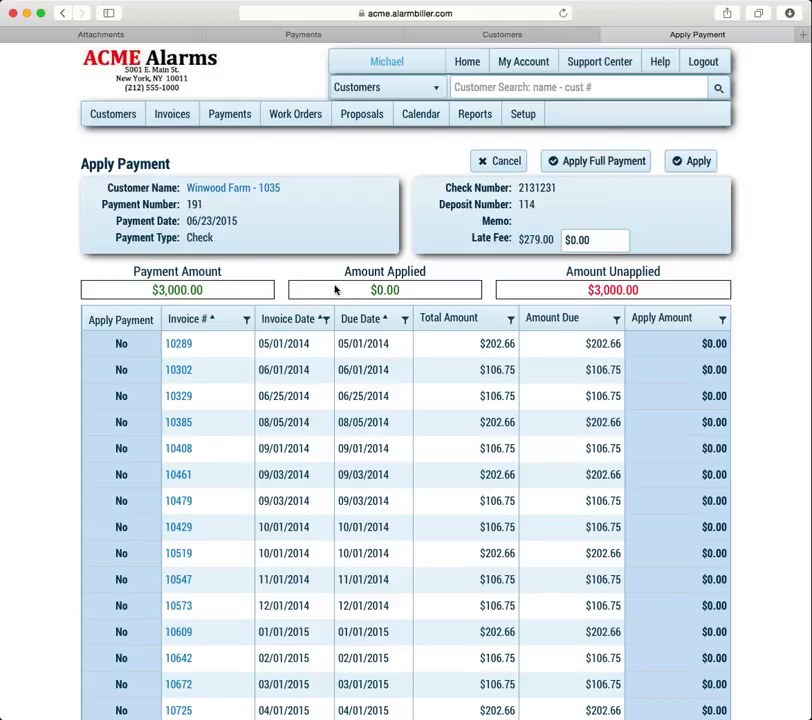
Step: Review Winwood Farm's open invoices and apply 279 of the payment to the late fee
scroll(296, 343, "down", 1)
scroll(296, 343, "down", 2)
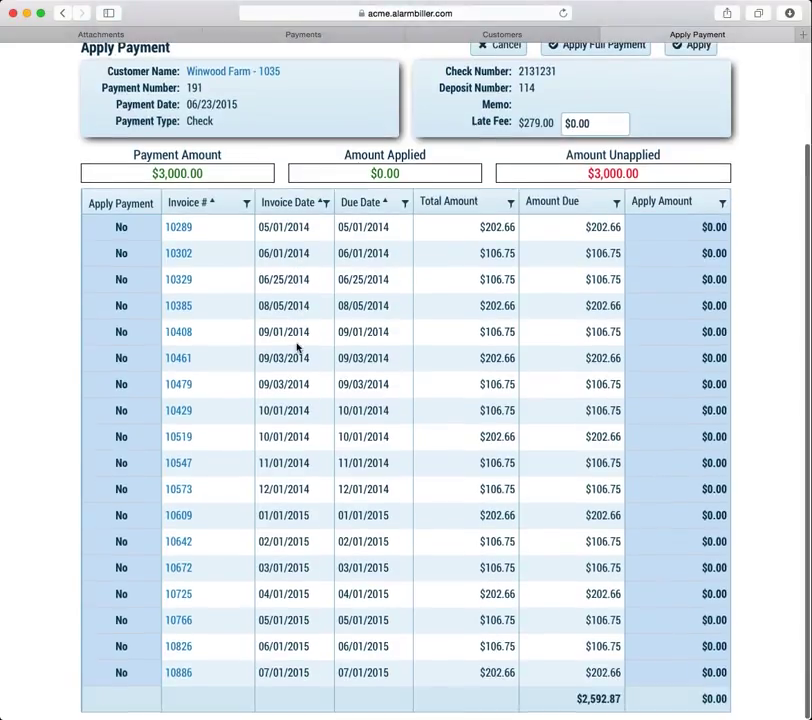
scroll(281, 457, "up", 3)
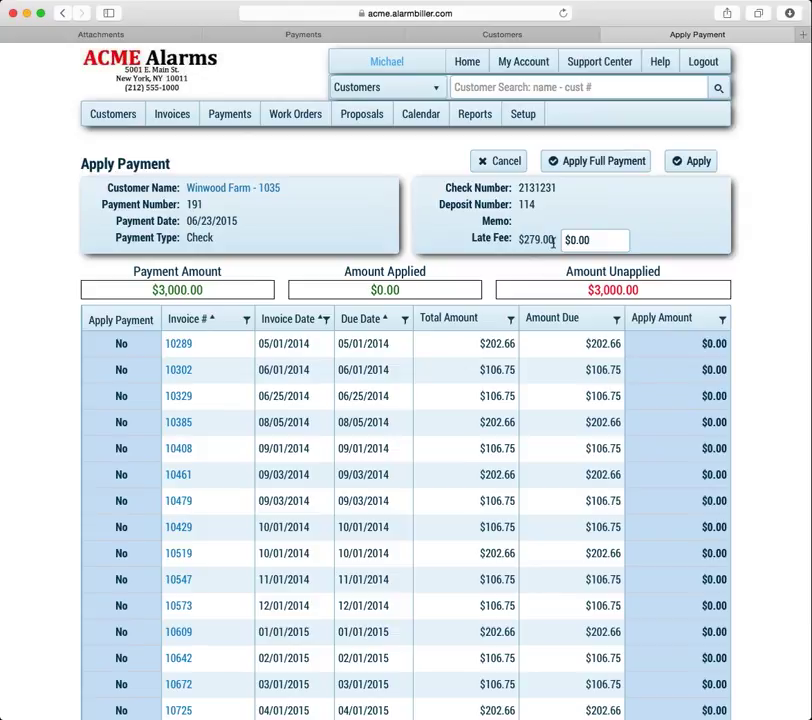
left_click(586, 240)
type("279")
key("Tab")
scroll(633, 347, "up", 3)
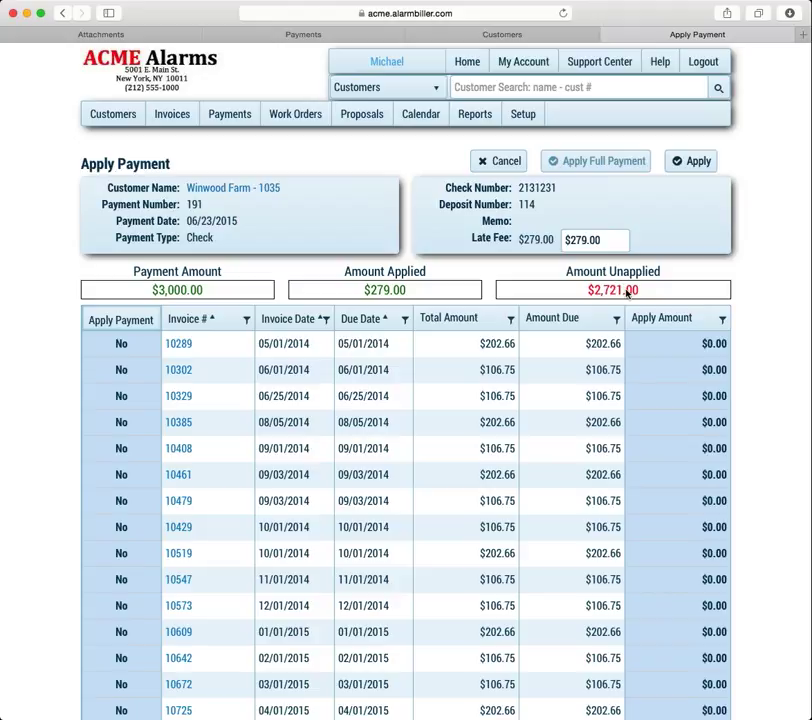
Step: Mark the invoices dated 05/01/2014 and 06/01/2014 for payment
left_click(121, 346)
left_click(121, 347)
left_click(121, 368)
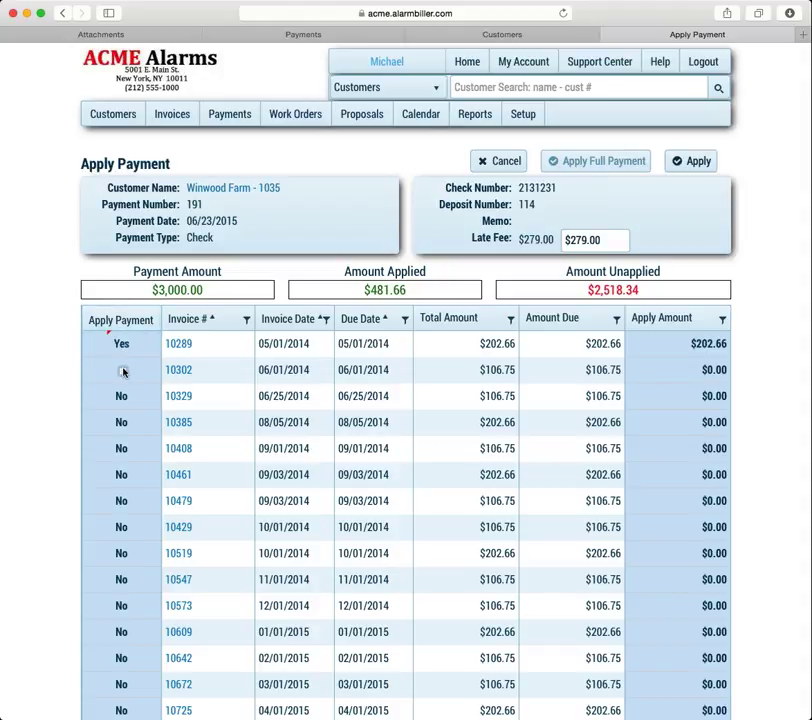
left_click(121, 370)
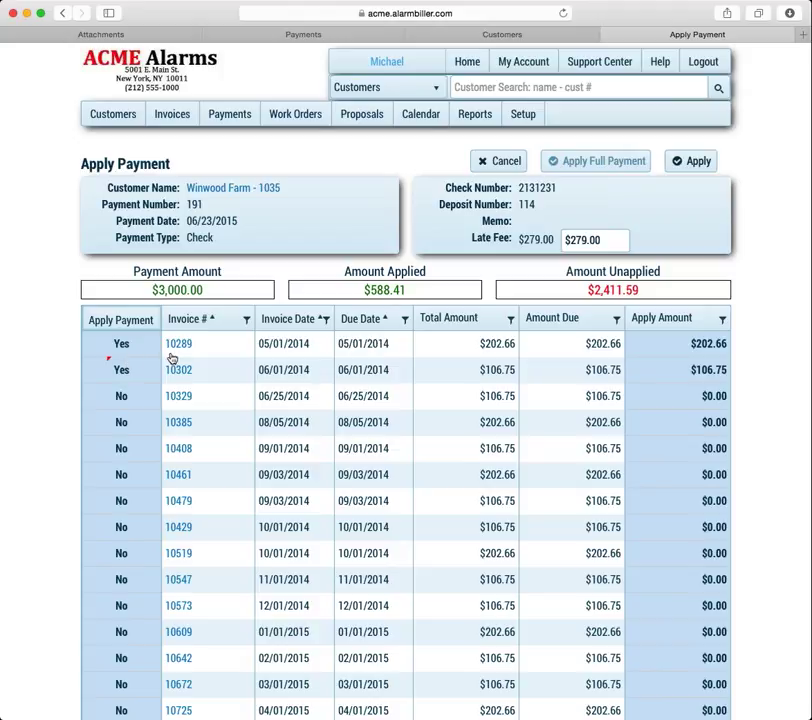
Step: Unmark the 06/01/2014 and 05/01/2014 invoices so the payment is not applied to them
left_click(121, 369)
left_click(121, 369)
left_click(121, 343)
left_click(121, 345)
Step: Set the late fee amount applied from the payment to 0 and review the open invoices down to their totals
left_click(619, 241)
key("BackSpace")
key("BackSpace")
key("BackSpace")
type("0")
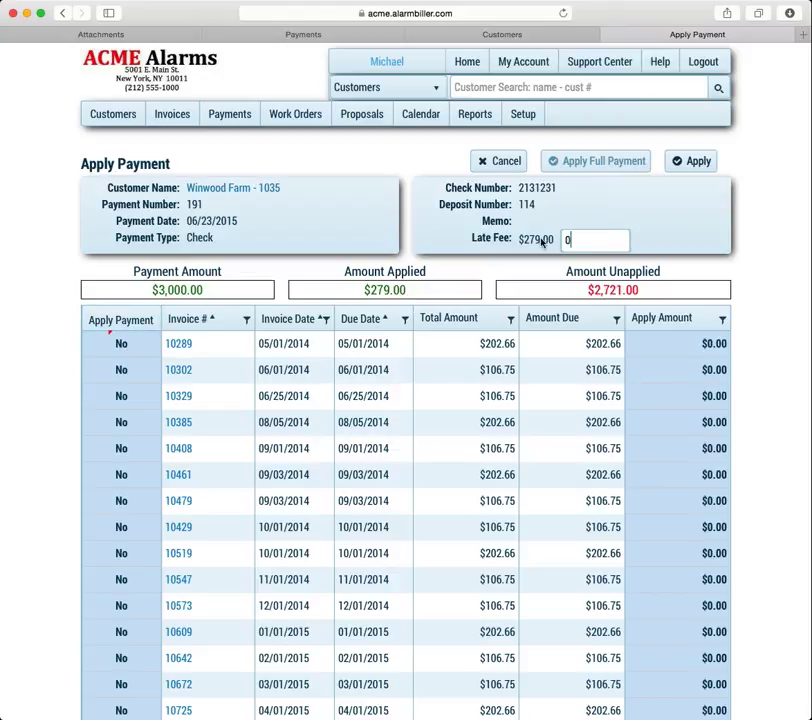
key("Tab")
scroll(665, 385, "up", 3)
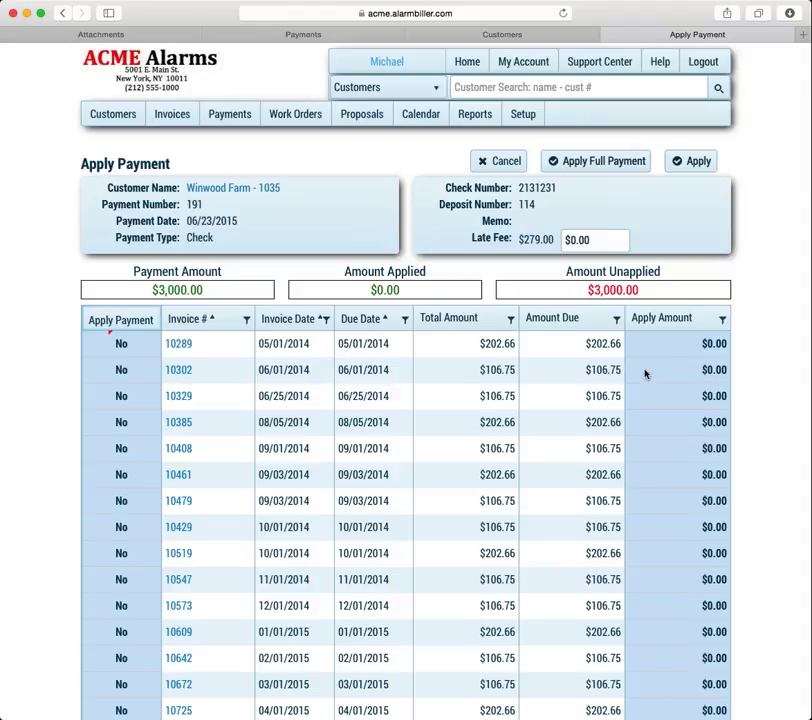
scroll(645, 374, "down", 2)
scroll(645, 374, "down", 2)
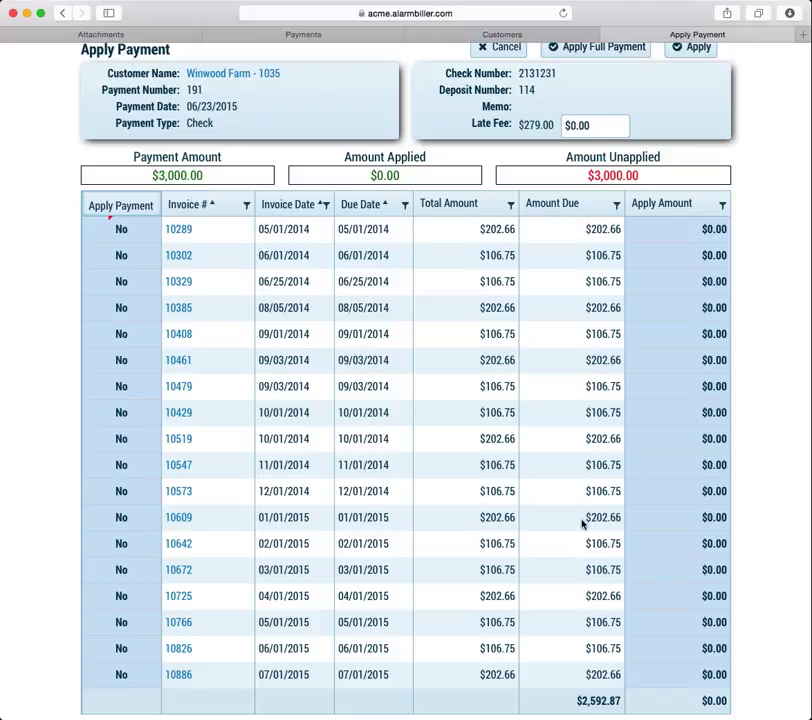
Step: Apply the full payment to Winwood Farm's late fee and all open invoices, and collapse the resulting notifications
scroll(582, 522, "up", 2)
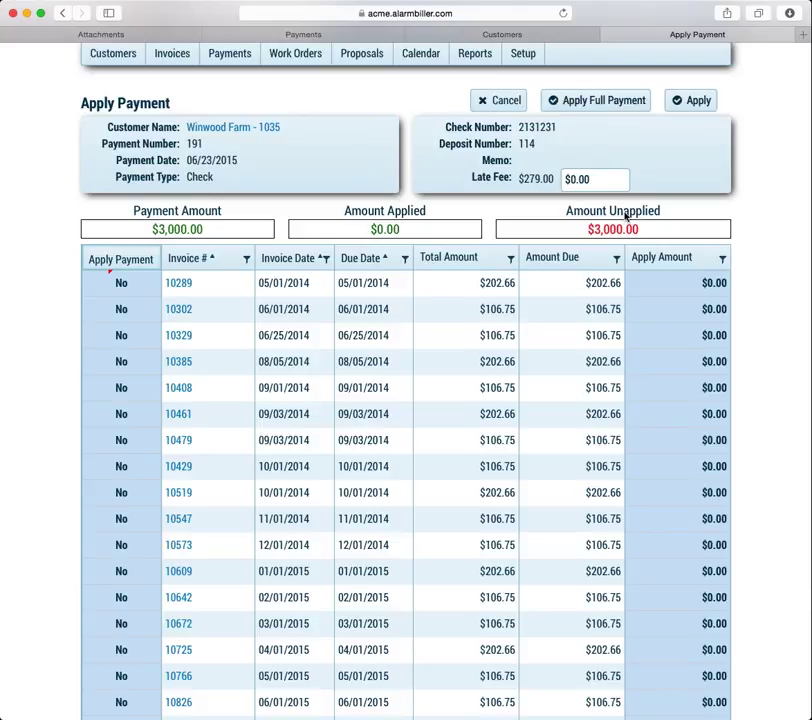
left_click(594, 101)
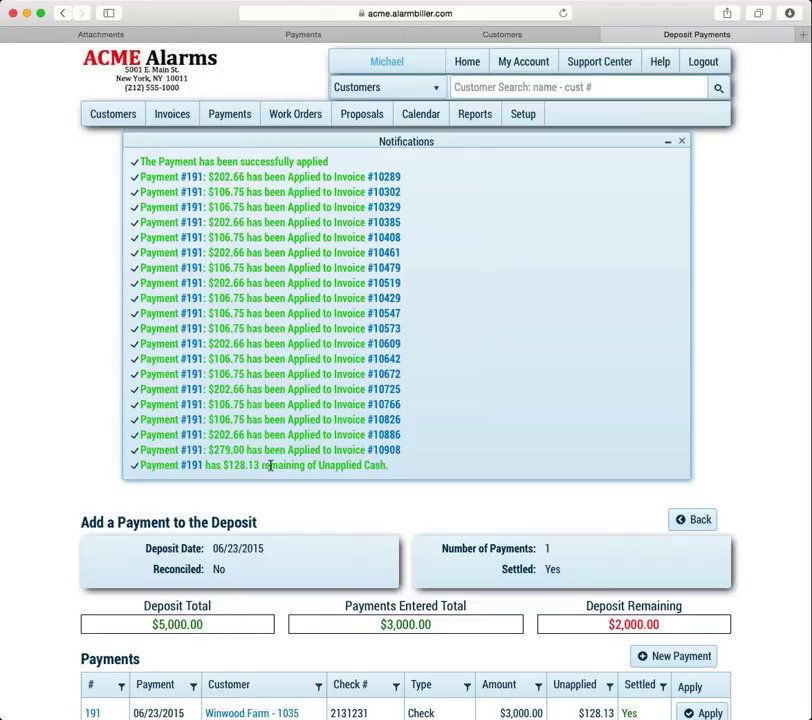
left_click(665, 144)
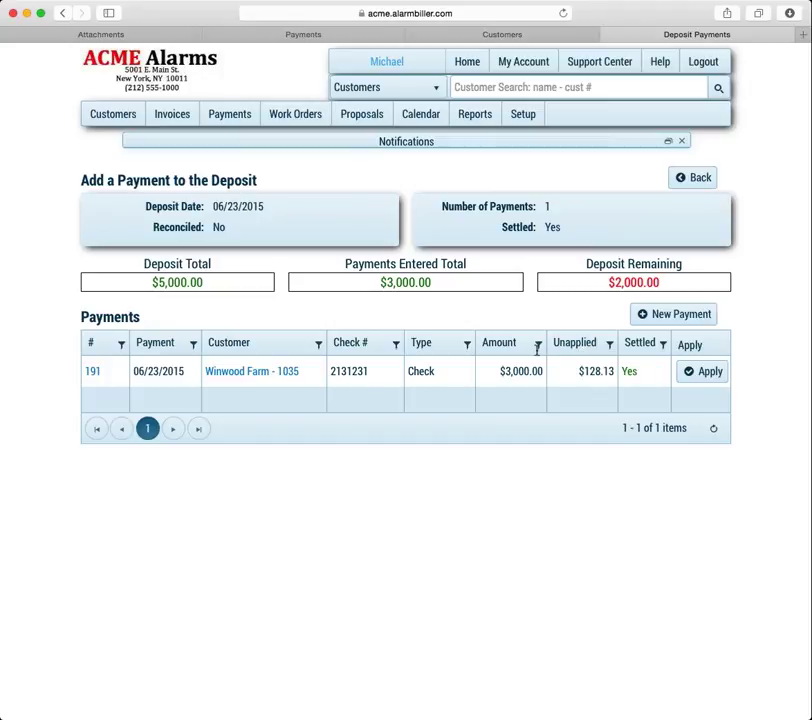
left_click(262, 372)
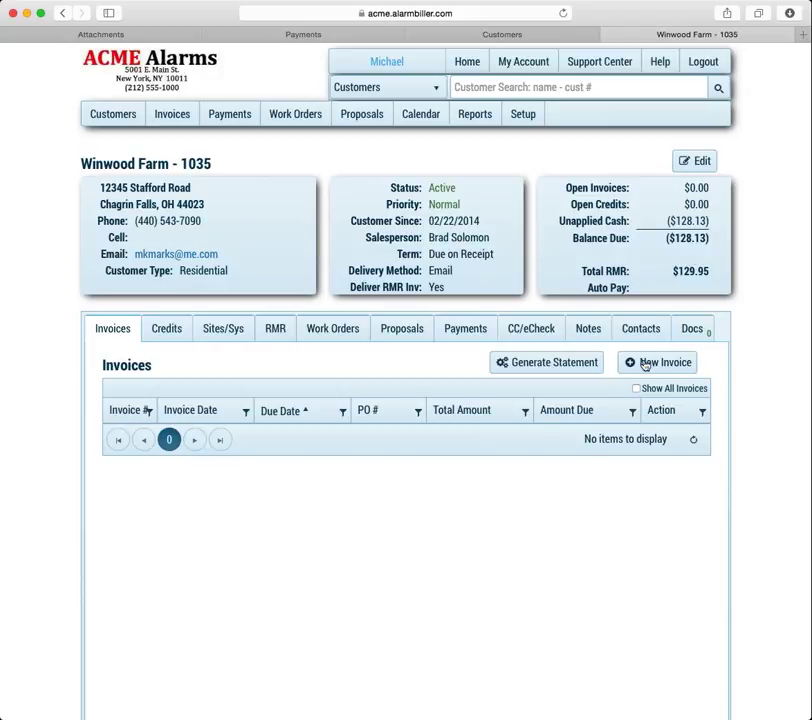
left_click(643, 364)
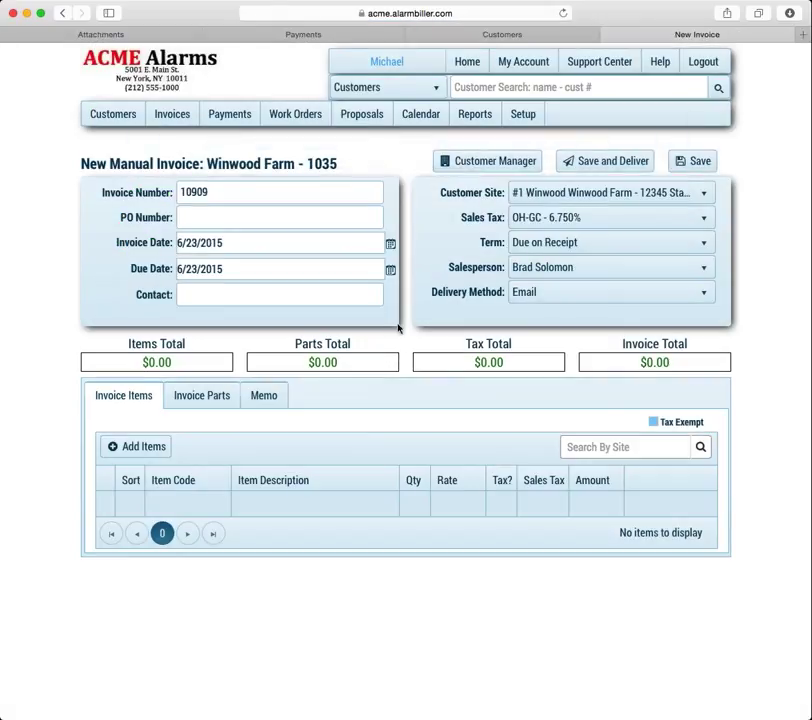
left_click(63, 13)
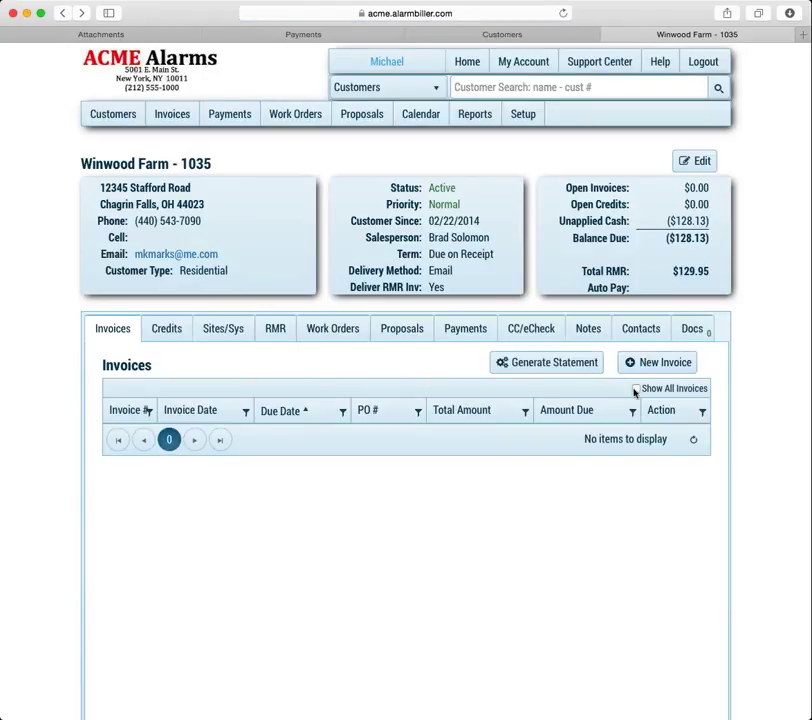
left_click(637, 389)
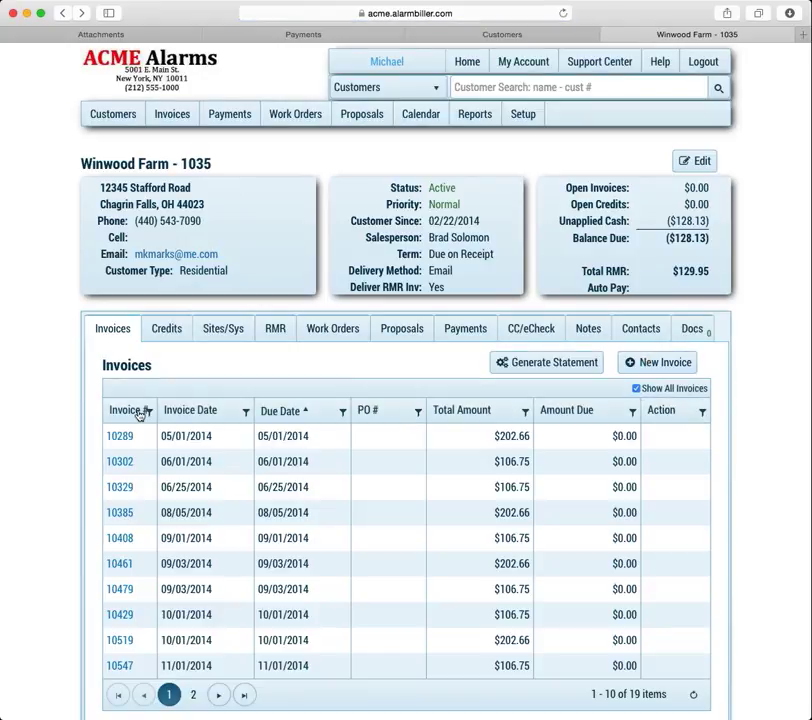
left_click(187, 414)
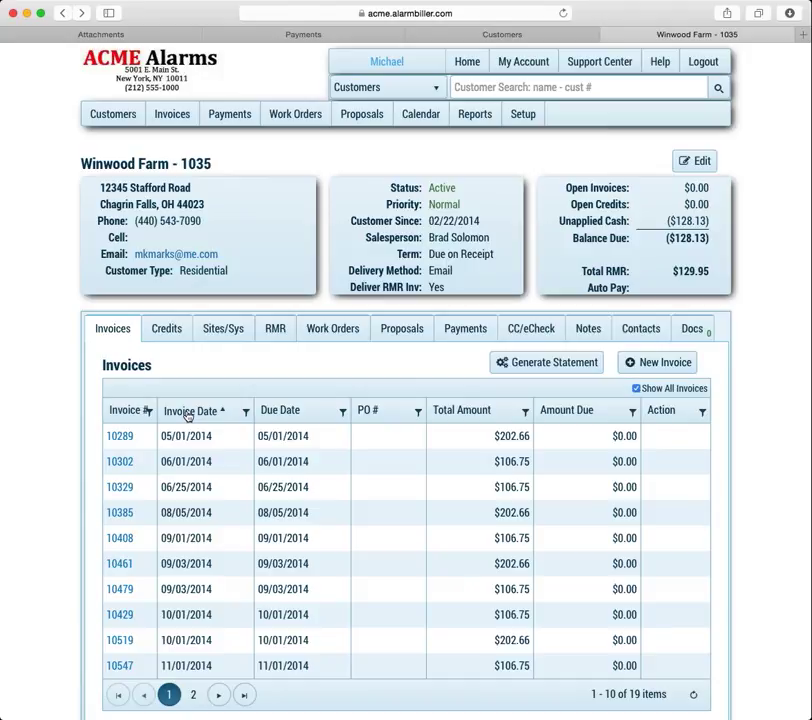
left_click(186, 414)
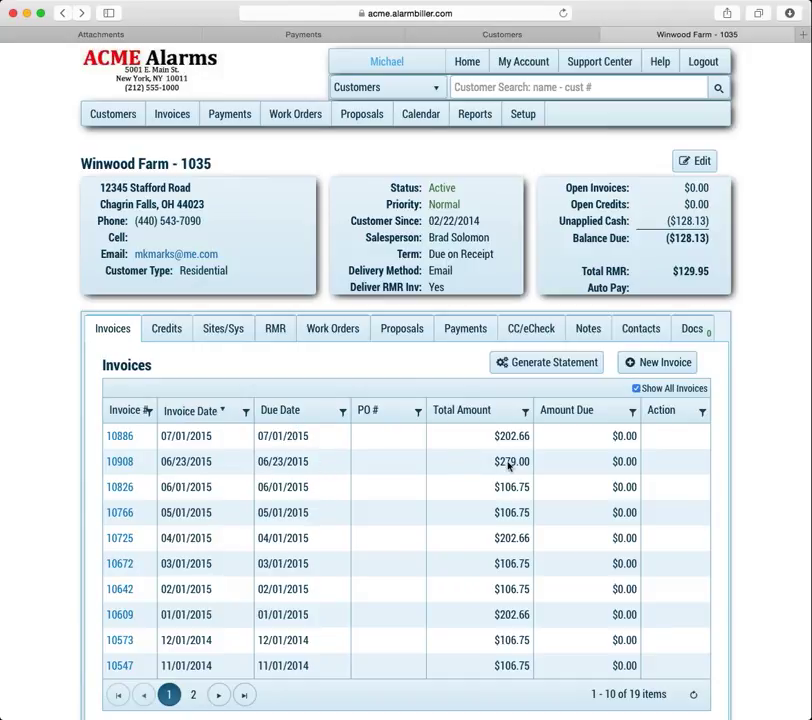
Step: Open the late fee invoice dated 06/23/2015 and review its applied payments and invoice items
left_click(129, 465)
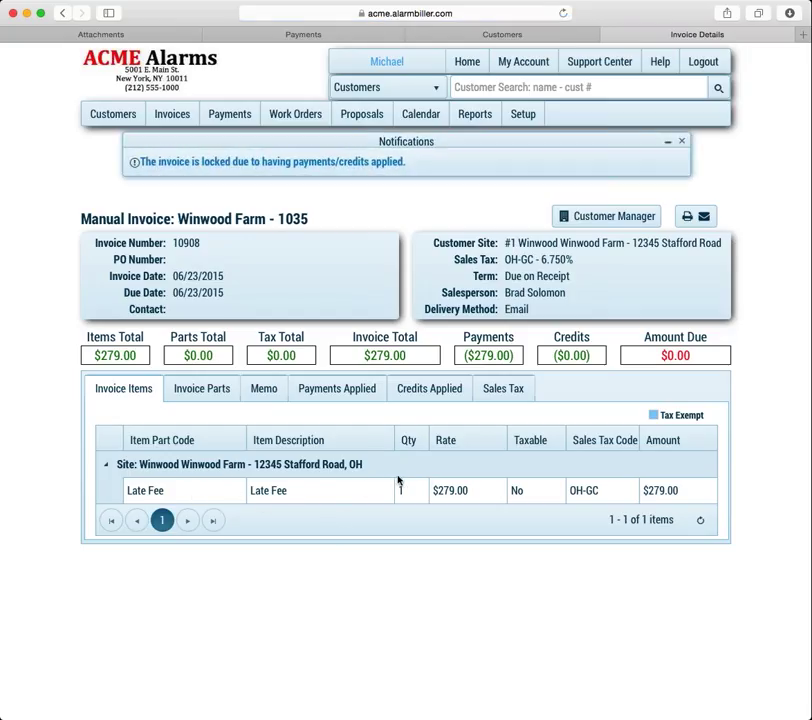
left_click(362, 391)
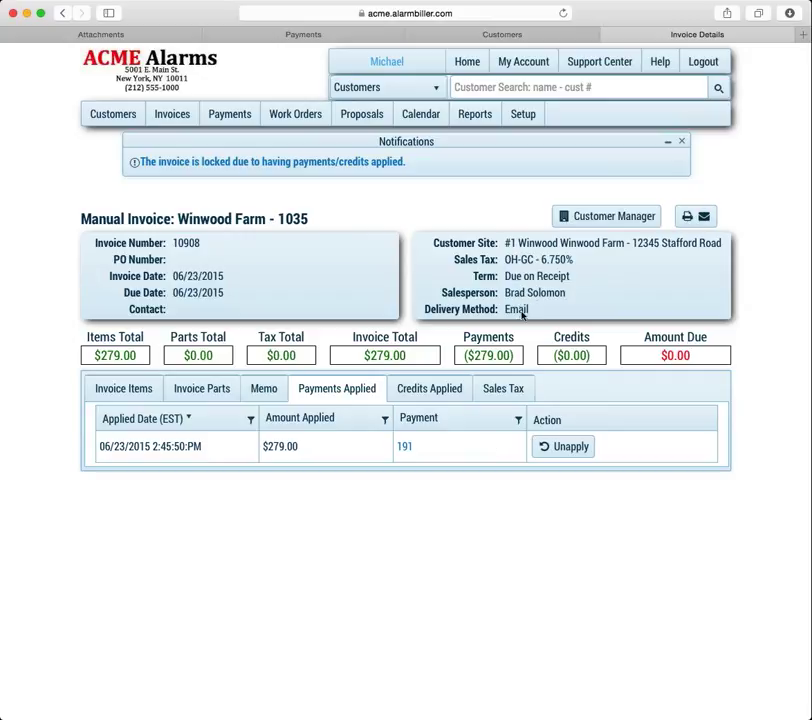
left_click(142, 396)
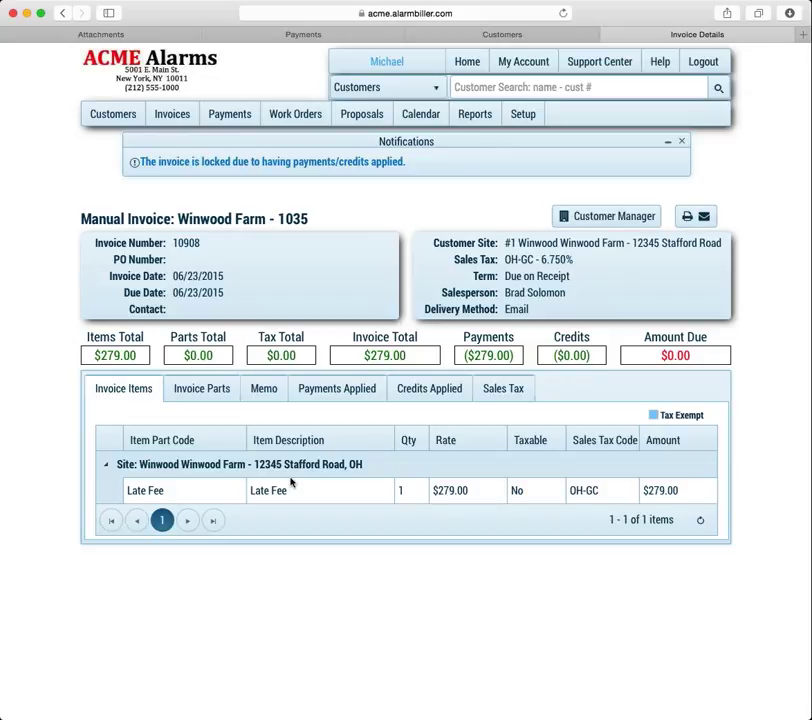
Step: Start a new payment batch and add a check payment row with a customer selected
left_click(233, 121)
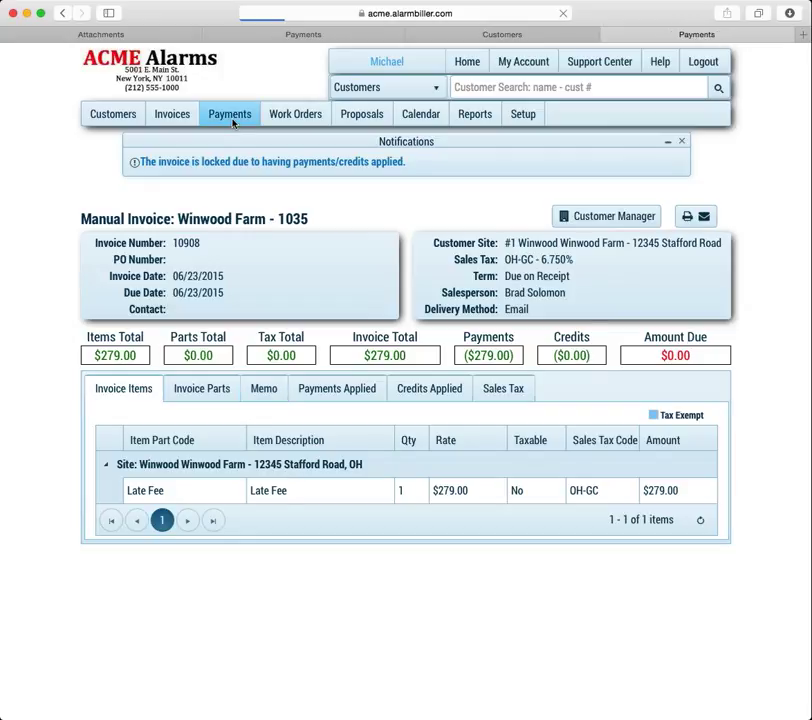
left_click(227, 110)
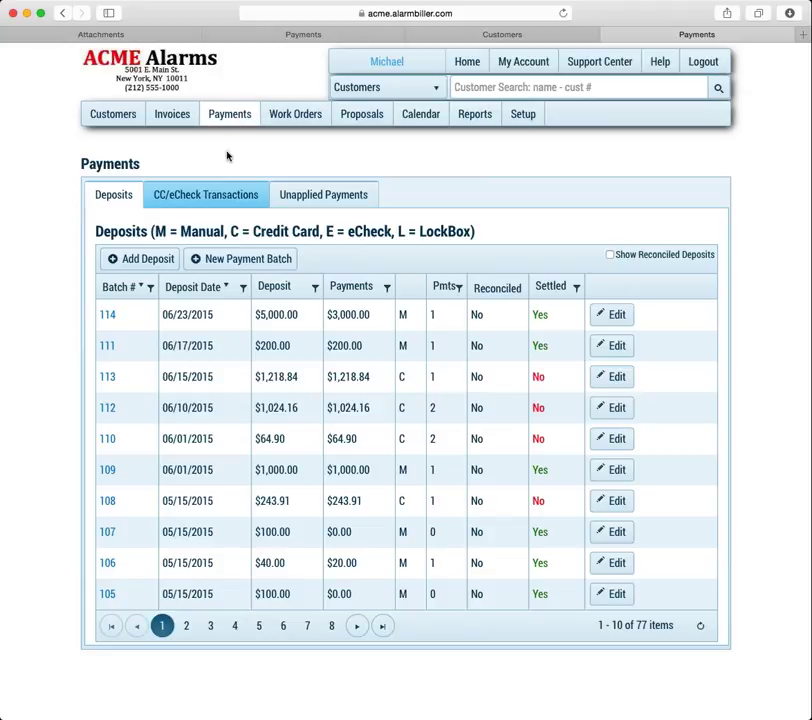
left_click(240, 258)
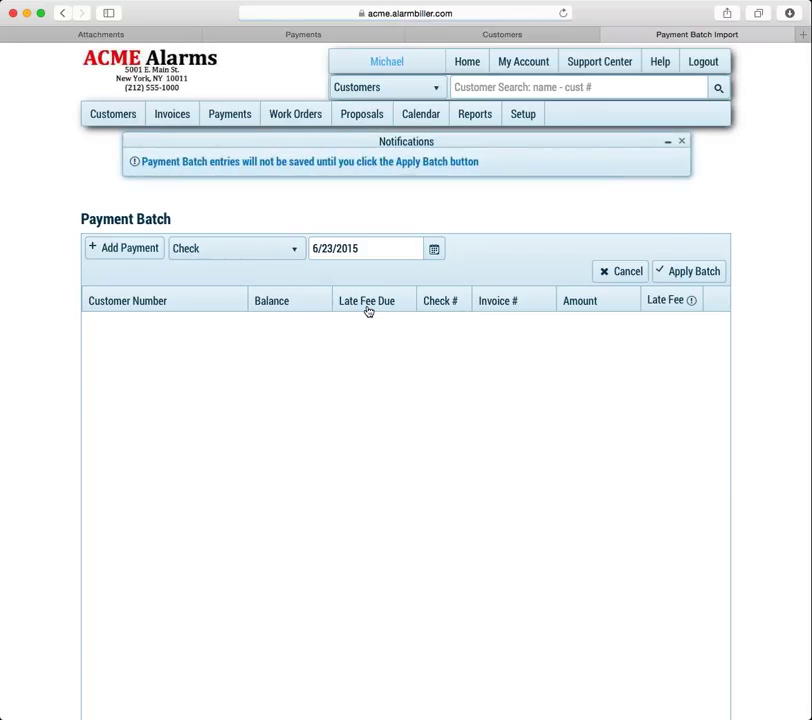
left_click(145, 250)
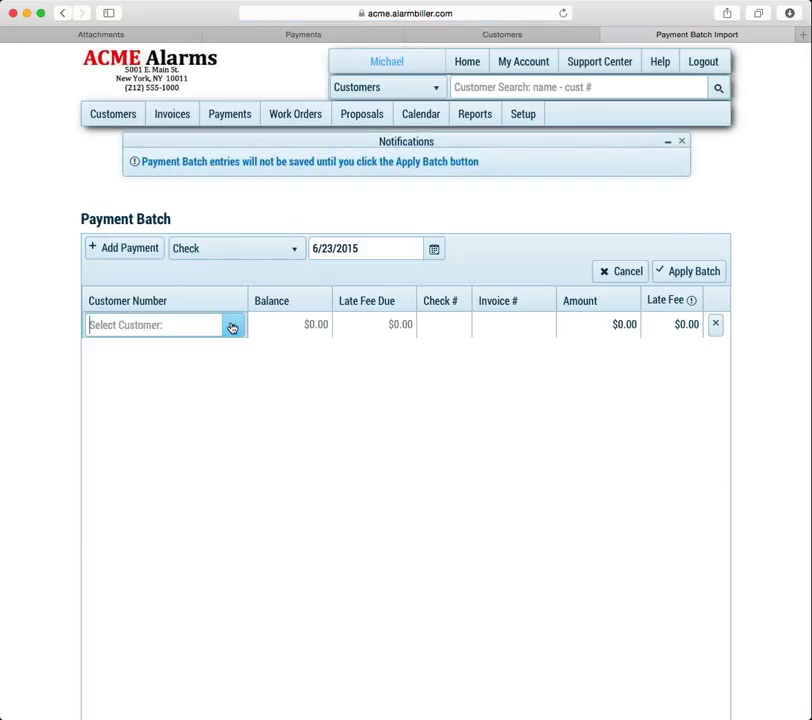
left_click(232, 327)
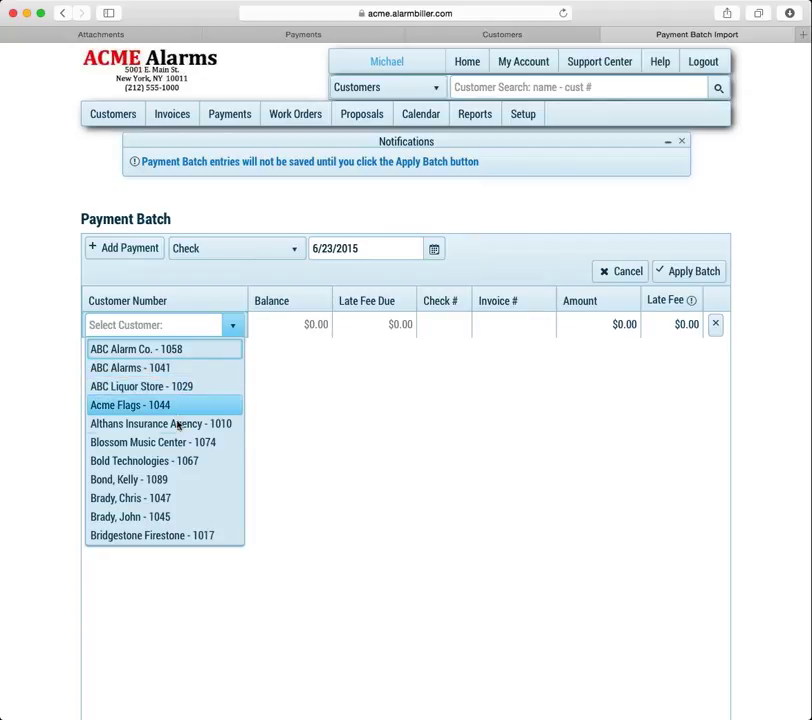
left_click(165, 503)
Step: Set the batch payment's amount to 5000 and assign it to invoice 10800
left_click(596, 315)
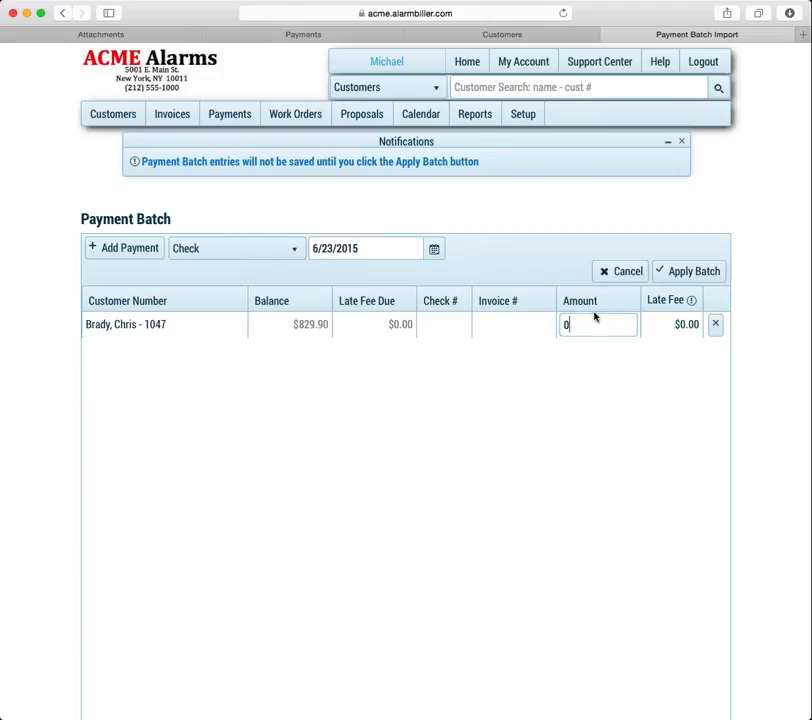
left_click(591, 326)
left_click_drag(591, 326, 535, 326)
type("5000")
key("Tab")
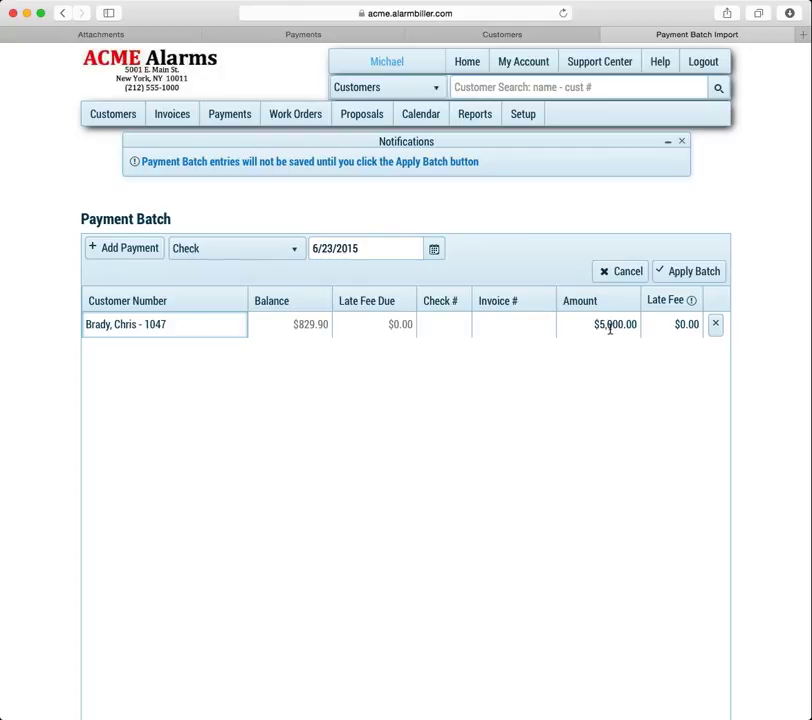
left_click(537, 326)
left_click(542, 327)
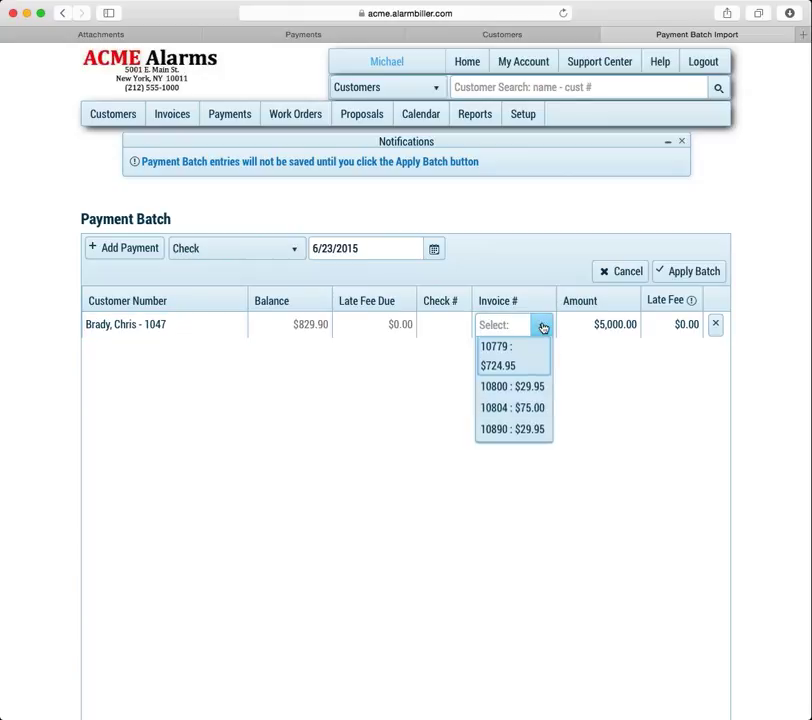
left_click(533, 388)
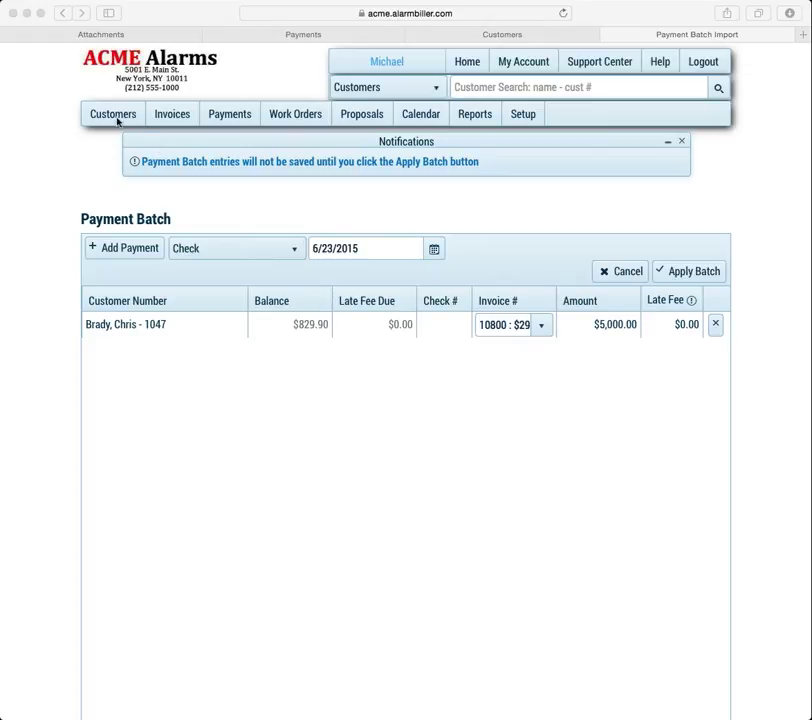
Step: Leave the payment batch and go to the home page
left_click(461, 64)
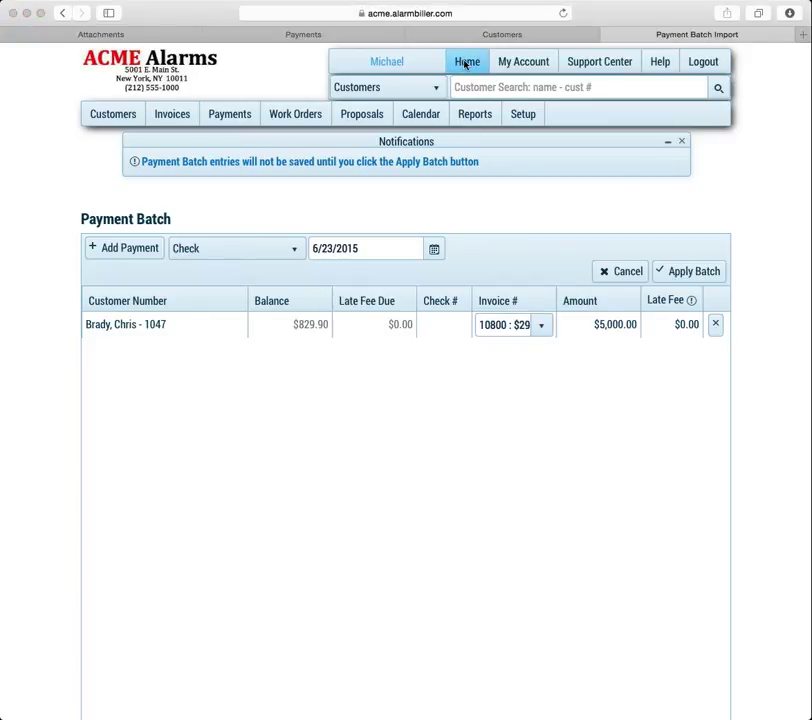